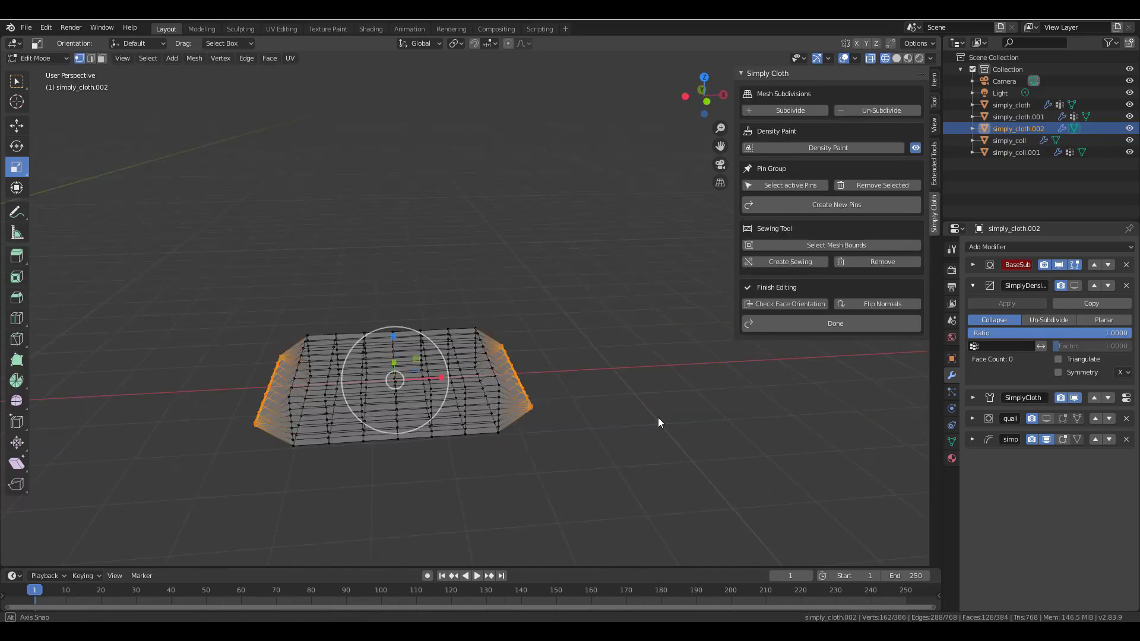
Inflate the pillow with the Pressure cloth preset and apply the cloth result.
key("z")
left_click(836, 324)
left_click(832, 293)
left_click(790, 228)
mouse_move(461, 336)
middle_mouse_down()
mouse_move(502, 338)
mouse_move(535, 416)
middle_mouse_up()
left_click(819, 113)
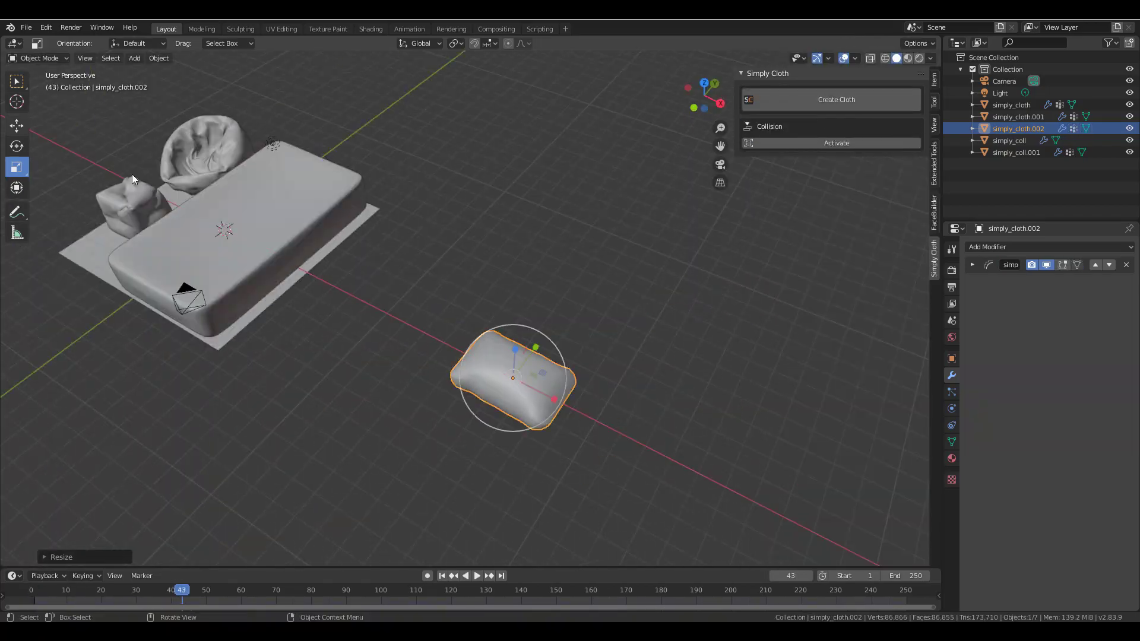
Shrink the inflated pillow and lower it onto the bed.
left_click(16, 126)
left_click_drag(517, 379, 285, 175)
left_click(16, 167)
left_click_drag(514, 342, 492, 328)
left_click(17, 126)
middle_click_drag(554, 380, 451, 392)
left_click_drag(345, 317, 346, 300)
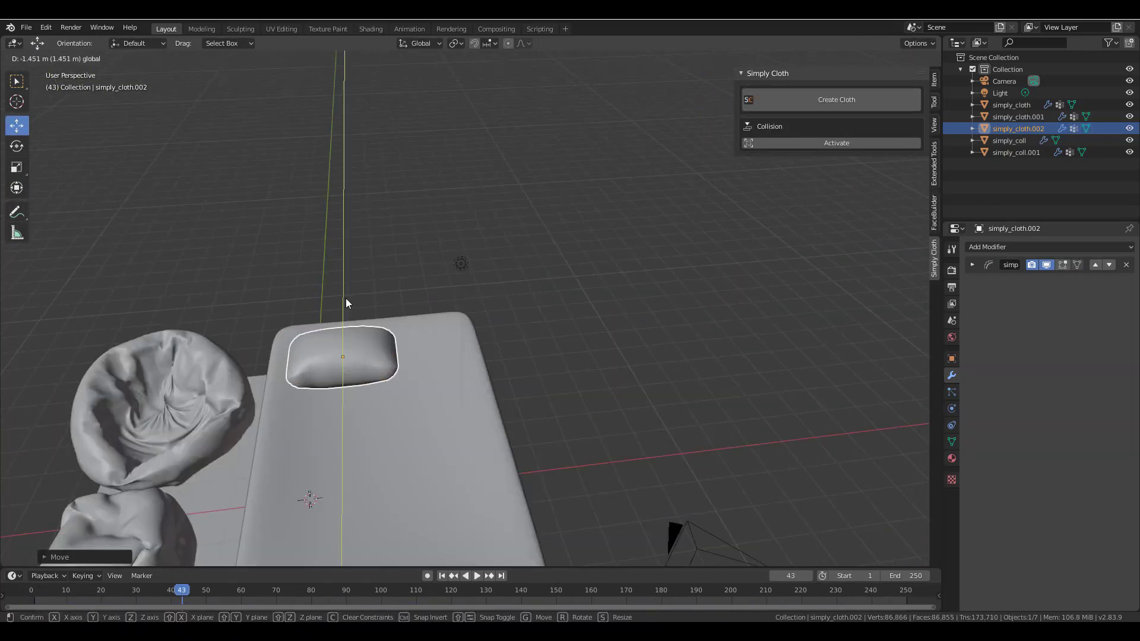
Duplicate the pillow, then angle and resize the pair on the bed.
key("shift+d")
left_click(283, 308)
left_click(17, 146)
left_click_drag(315, 340, 326, 316)
left_click(424, 294)
left_click(17, 146)
left_click(18, 165)
Make the bed a collision object and add a resized grid raised above it.
left_click(261, 305)
left_click(16, 126)
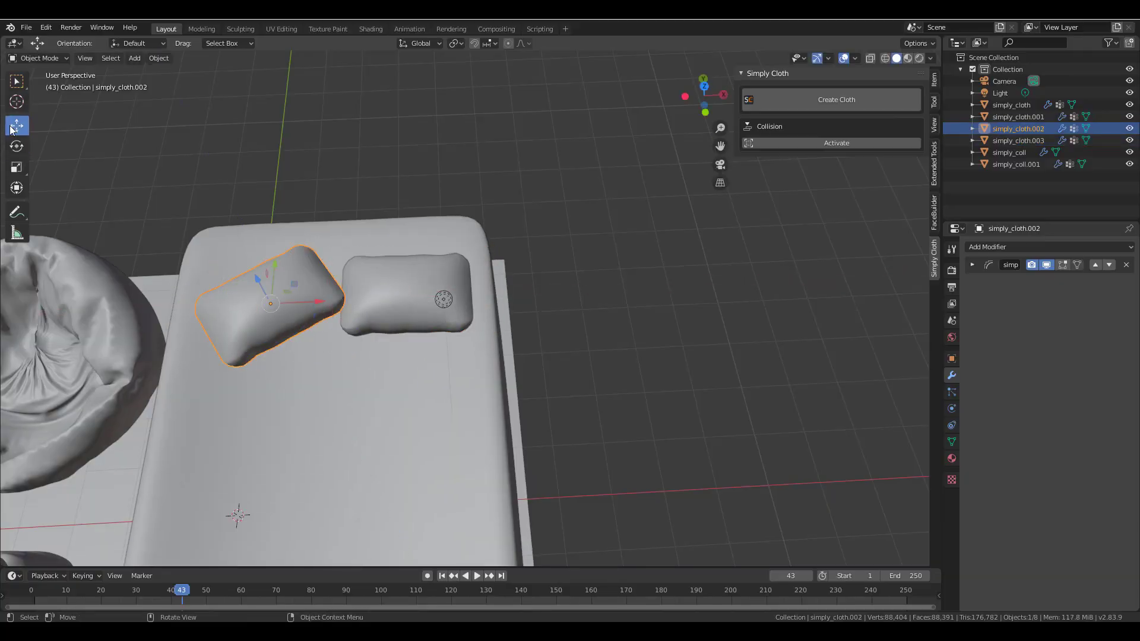
scroll(482, 345, "down", 6)
left_click(449, 363)
left_click(837, 143)
key("shift+a")
left_click(660, 461)
left_click(17, 167)
left_click_drag(397, 325, 416, 249)
left_click(16, 126)
middle_click_drag(416, 342, 452, 408)
Turn the grid into a blanket cloth and test-play the simulation.
left_click(17, 167)
left_click(837, 100)
left_click(775, 232)
middle_click_drag(622, 351, 542, 355)
left_click(790, 228)
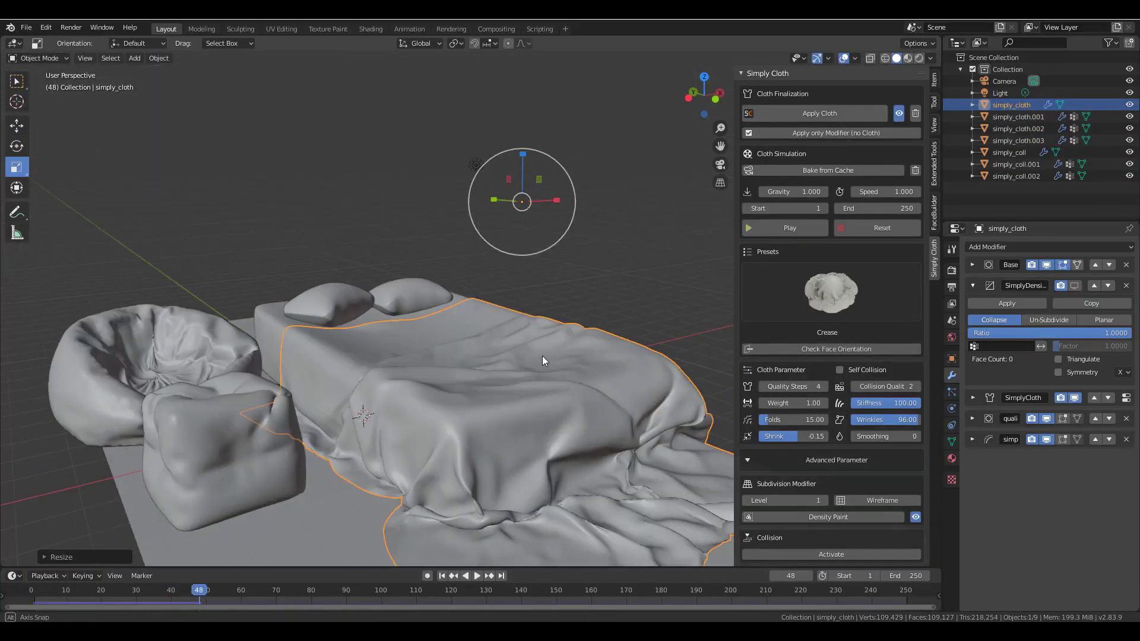
Reset the simulation, move the blanket over the bed and drape it again.
left_click(556, 274)
left_click(463, 357)
left_click(882, 228)
left_click(17, 126)
left_click_drag(502, 208, 523, 226)
left_click(796, 232)
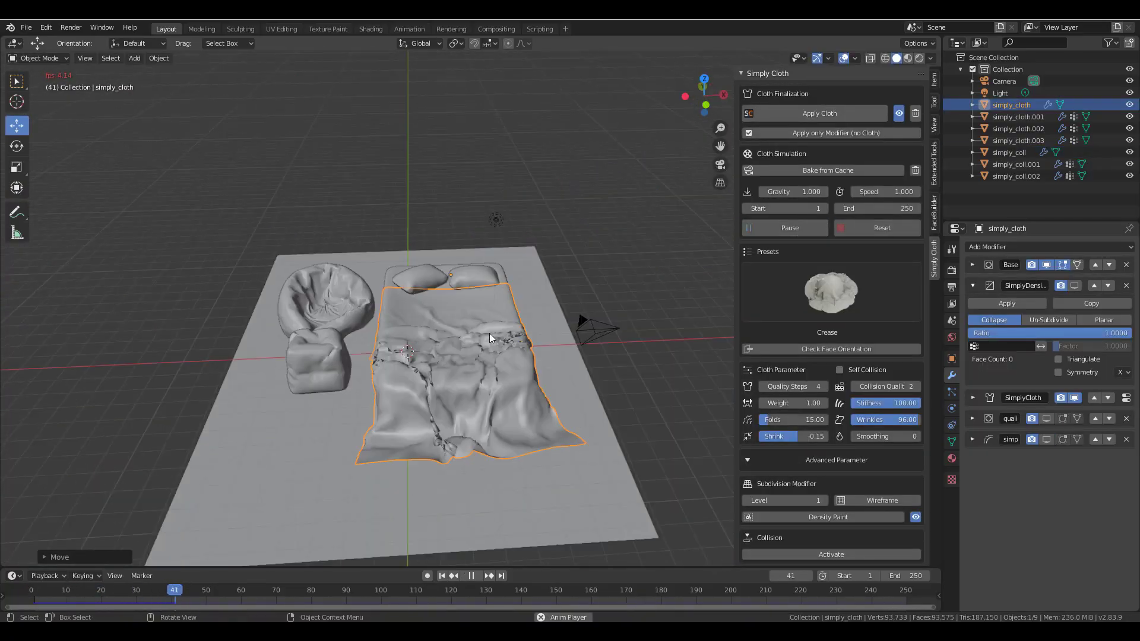
mouse_move(490, 333)
middle_mouse_down()
mouse_move(550, 366)
mouse_move(533, 376)
middle_mouse_up()
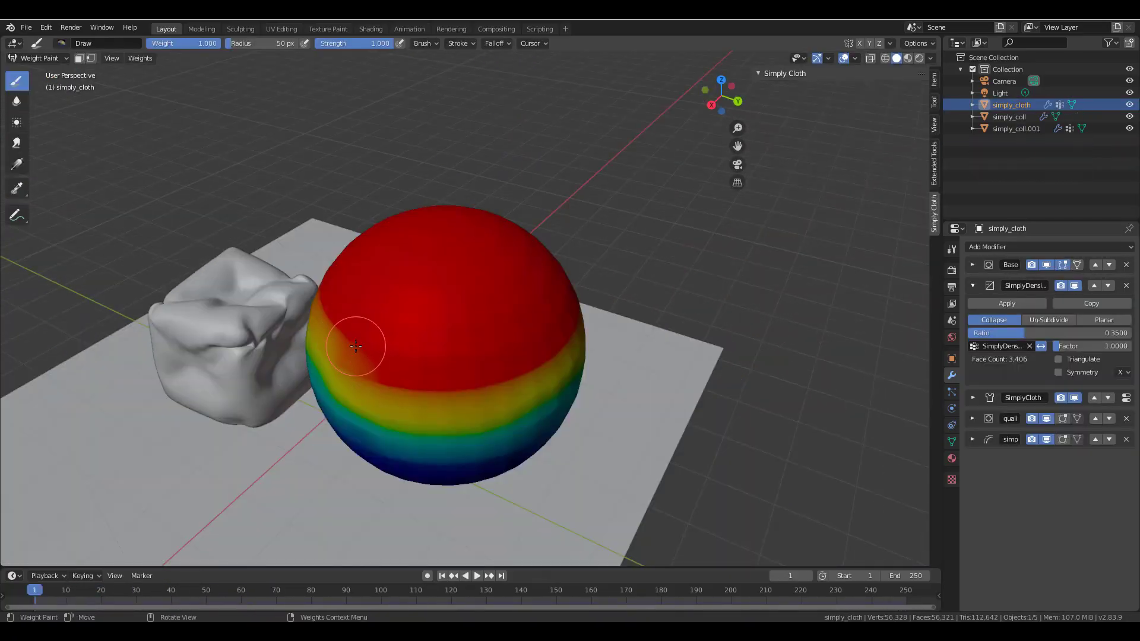
Leave weight painting and play the cloth simulation wrapping the sphere.
key("Tab")
left_click(843, 324)
left_click(809, 229)
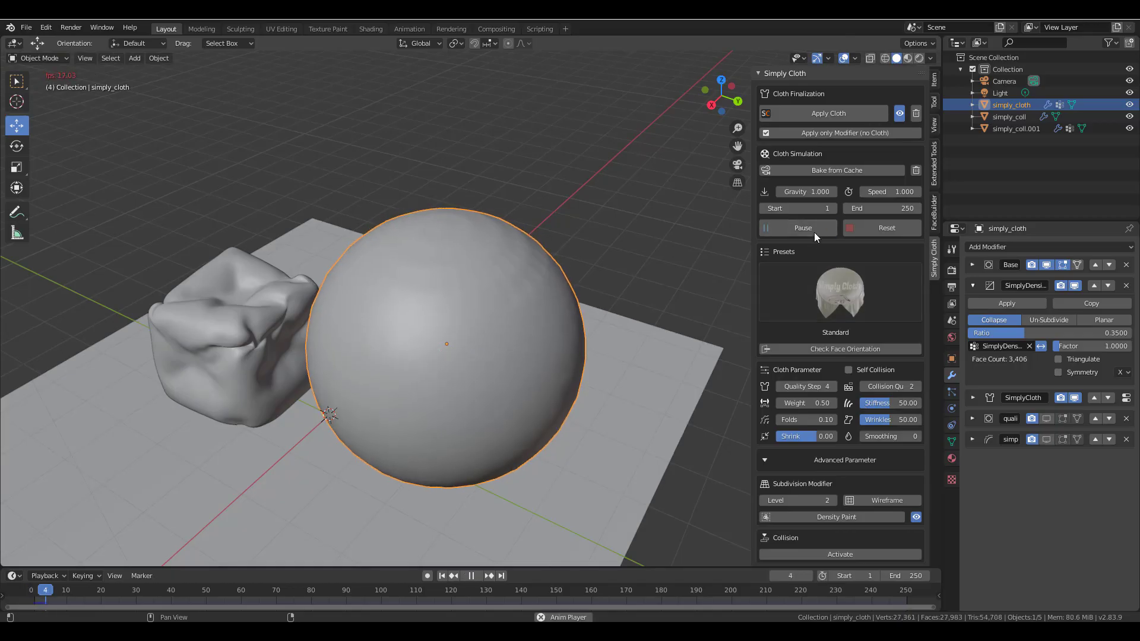
scroll(436, 418, "up", 3)
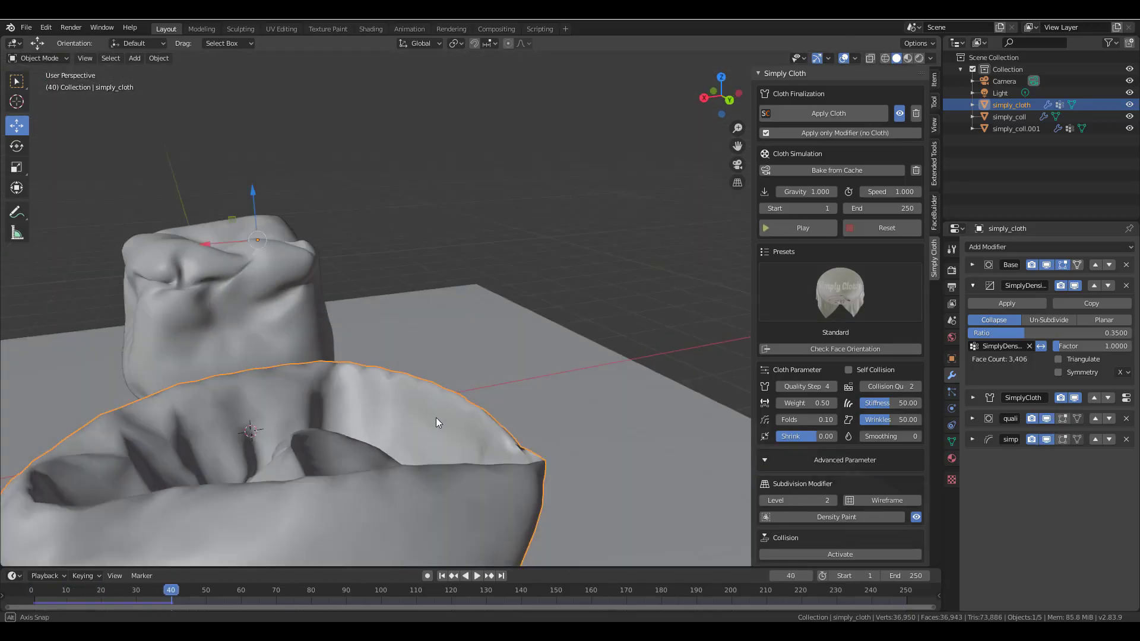
scroll(387, 389, "down", 8)
scroll(408, 404, "up", 6)
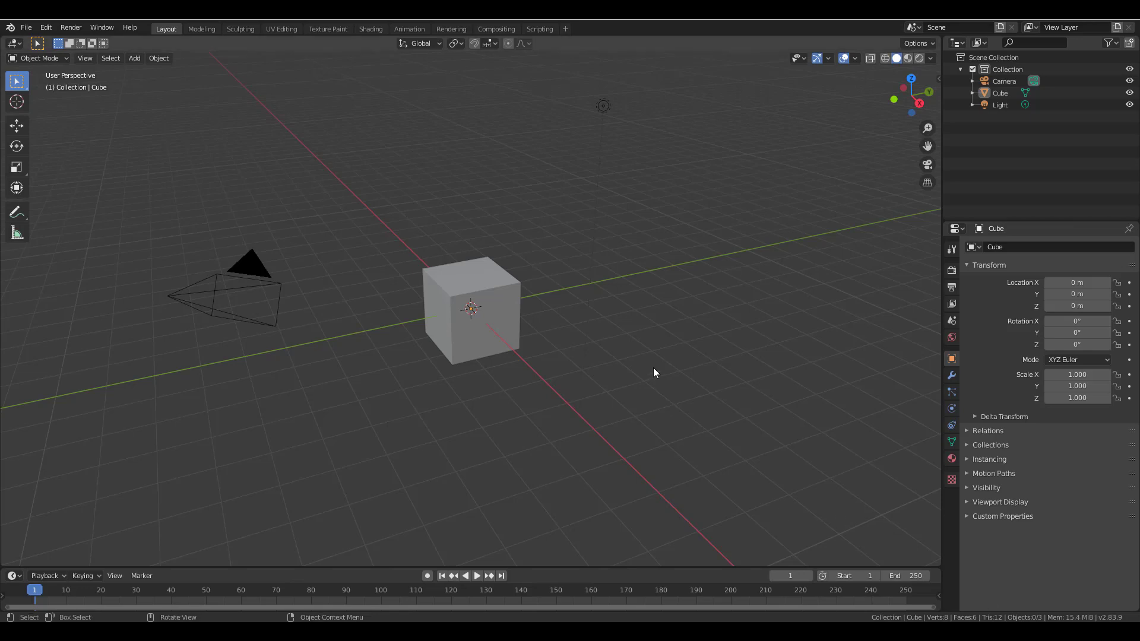
Lift the cube to about 3.9674 m above the origin.
middle_click_drag(654, 372, 527, 354)
scroll(526, 352, "up", 3)
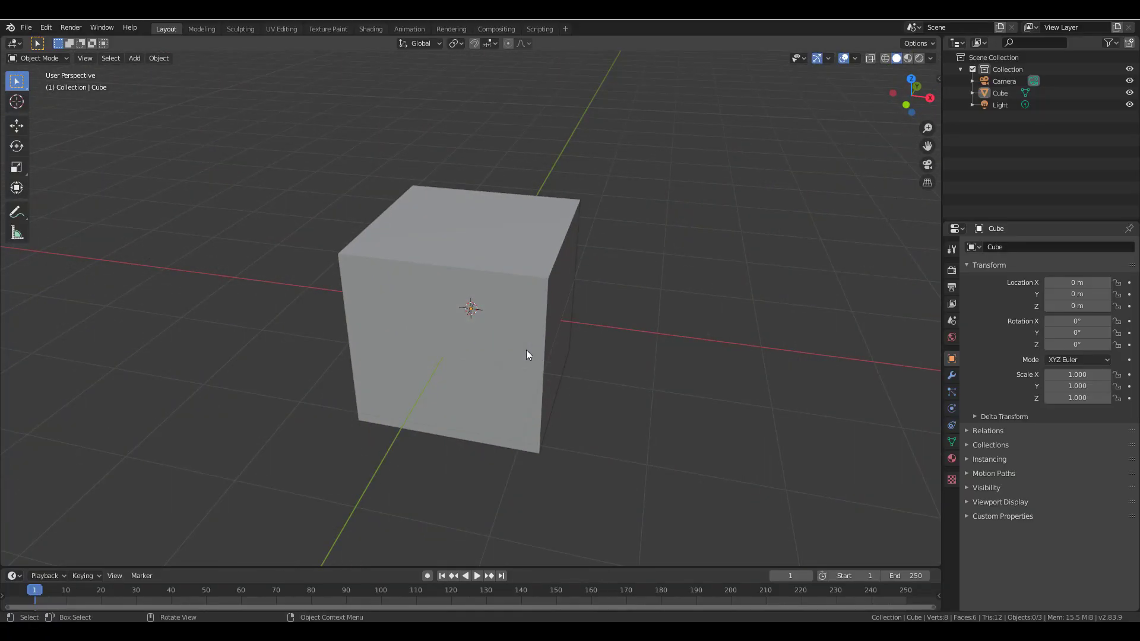
scroll(526, 354, "up", 2)
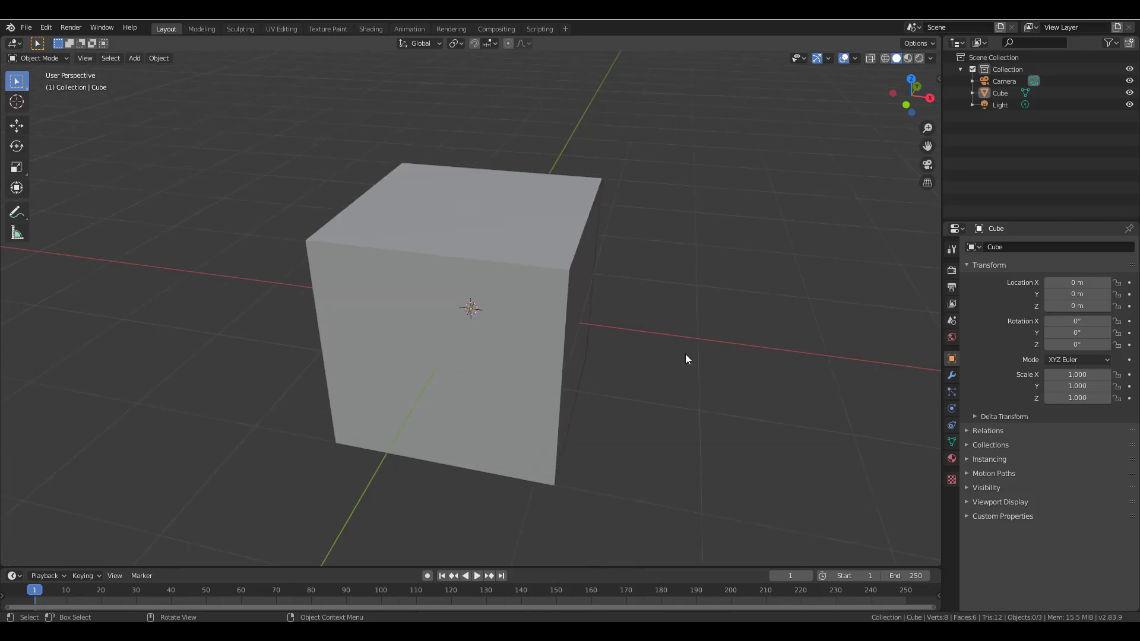
scroll(689, 356, "down", 4)
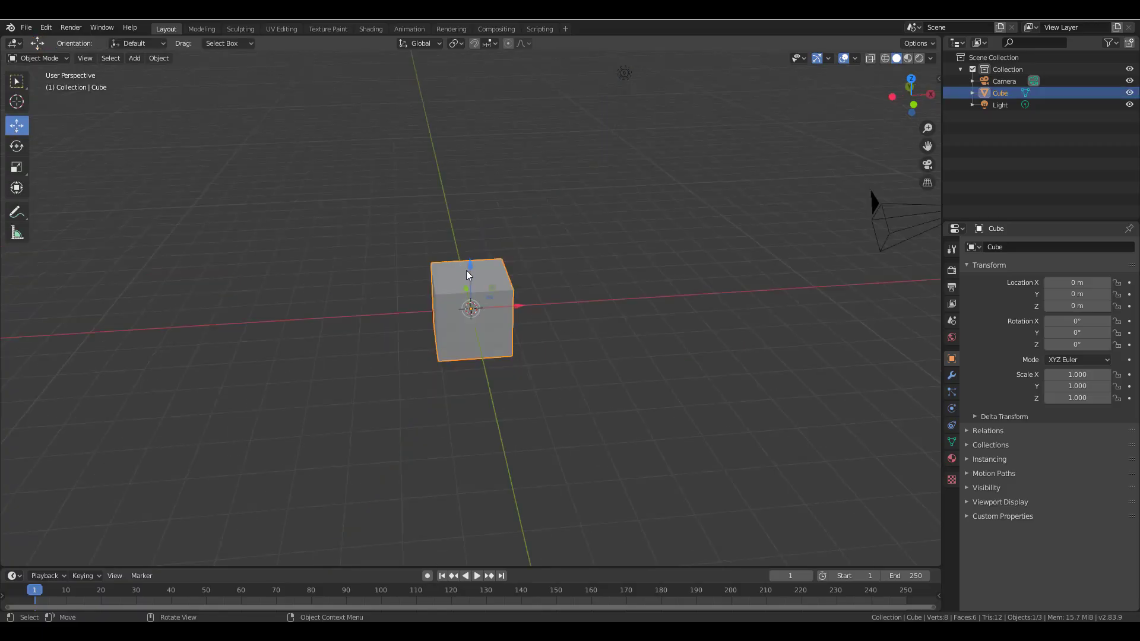
left_click_drag(468, 273, 482, 130)
Add a plane at the origin and scale it to 5.402.
key("shift+a")
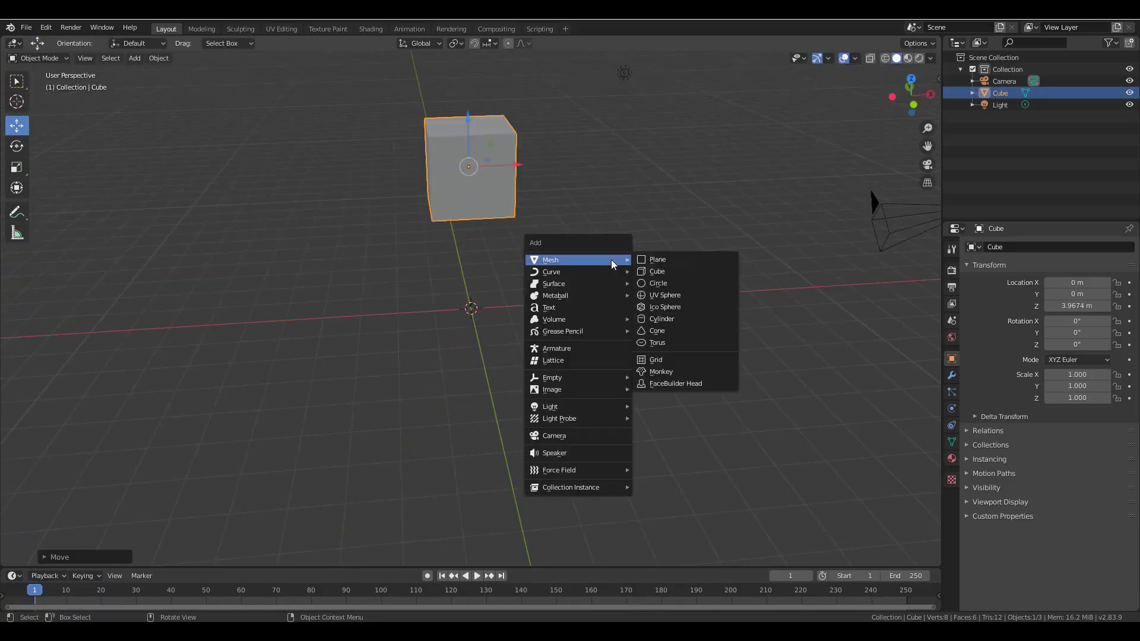
left_click(679, 266)
key("s")
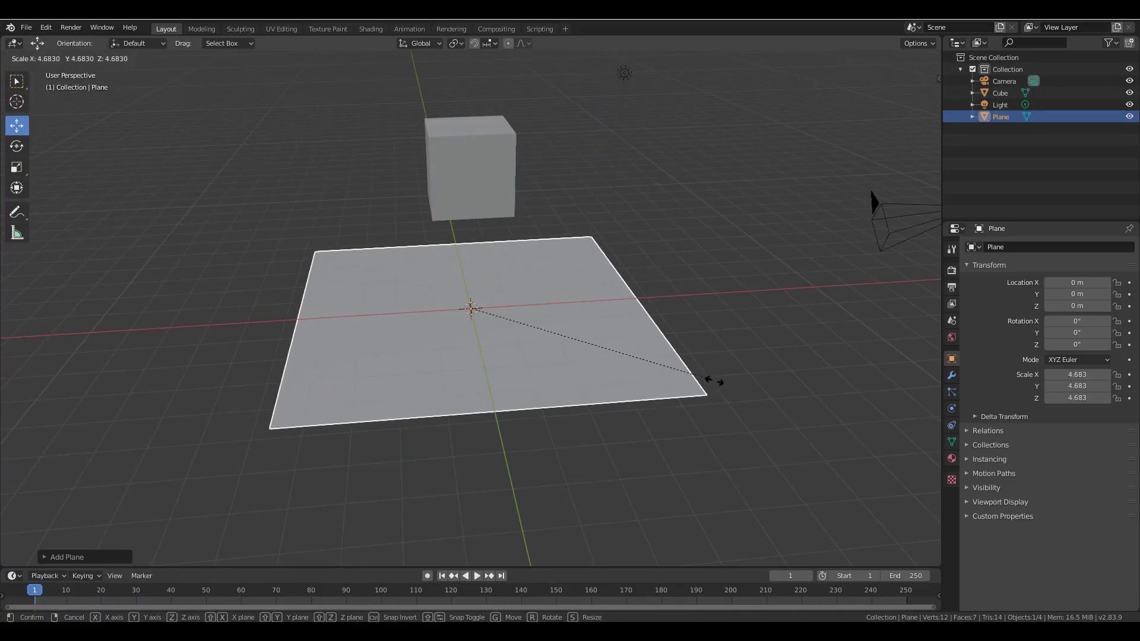
left_click(713, 382)
middle_click_drag(682, 241, 441, 177)
Give the cube a Simple Subdivision Surface at viewport level 3 and apply it.
left_click(440, 177)
key("ctrl+1")
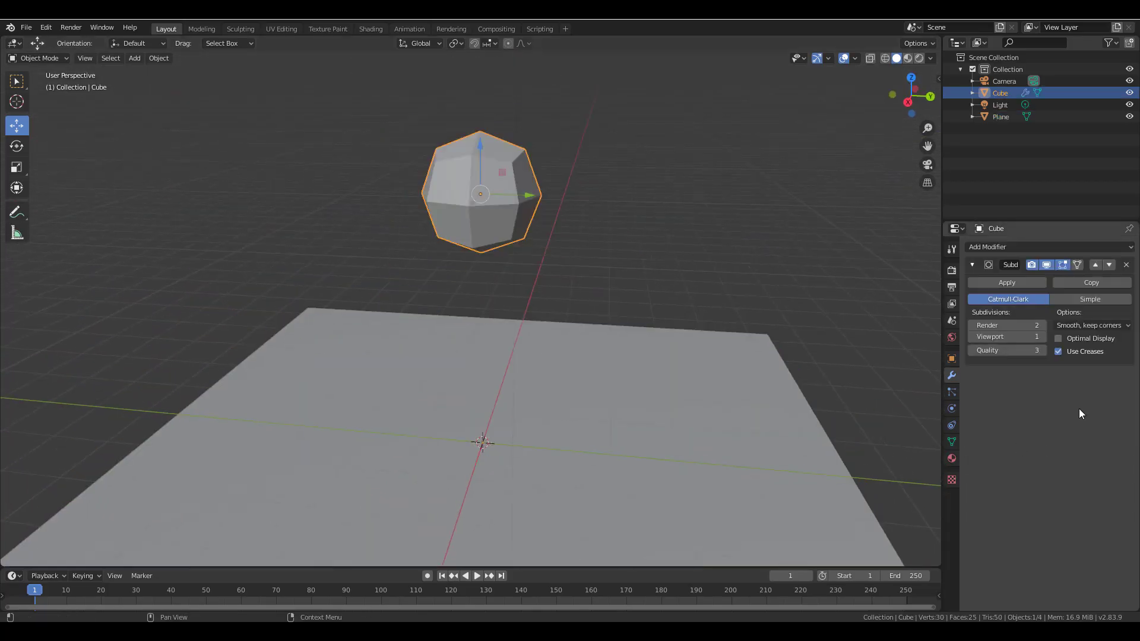
left_click(1040, 336)
left_click(1041, 337)
left_click(1093, 299)
middle_click_drag(906, 344, 896, 366)
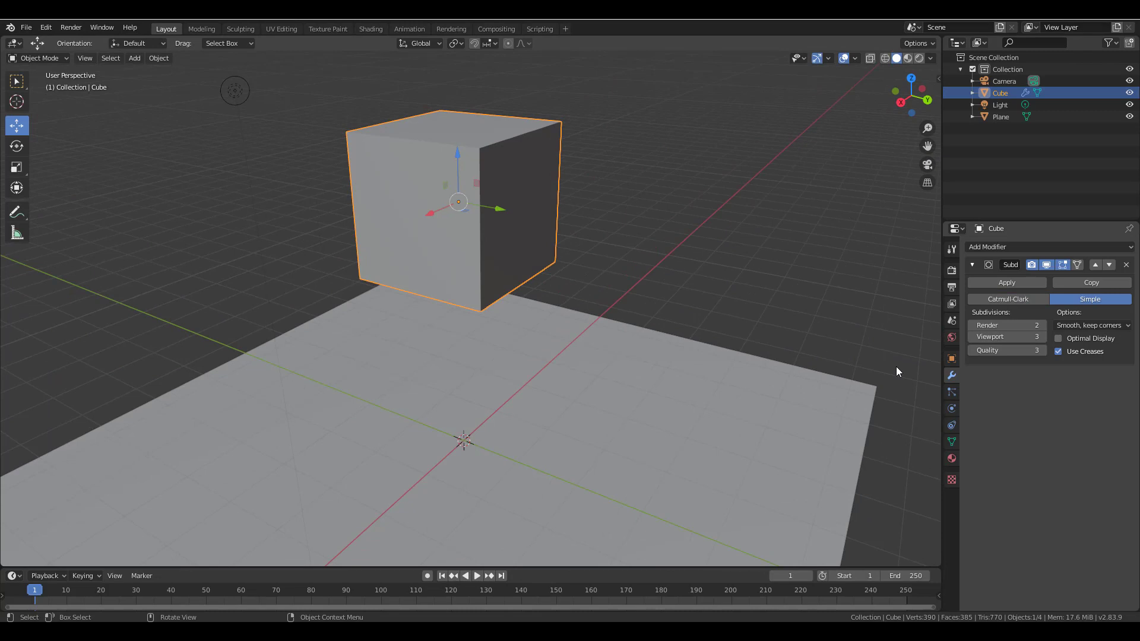
left_click(1017, 281)
middle_click_drag(662, 327, 627, 301)
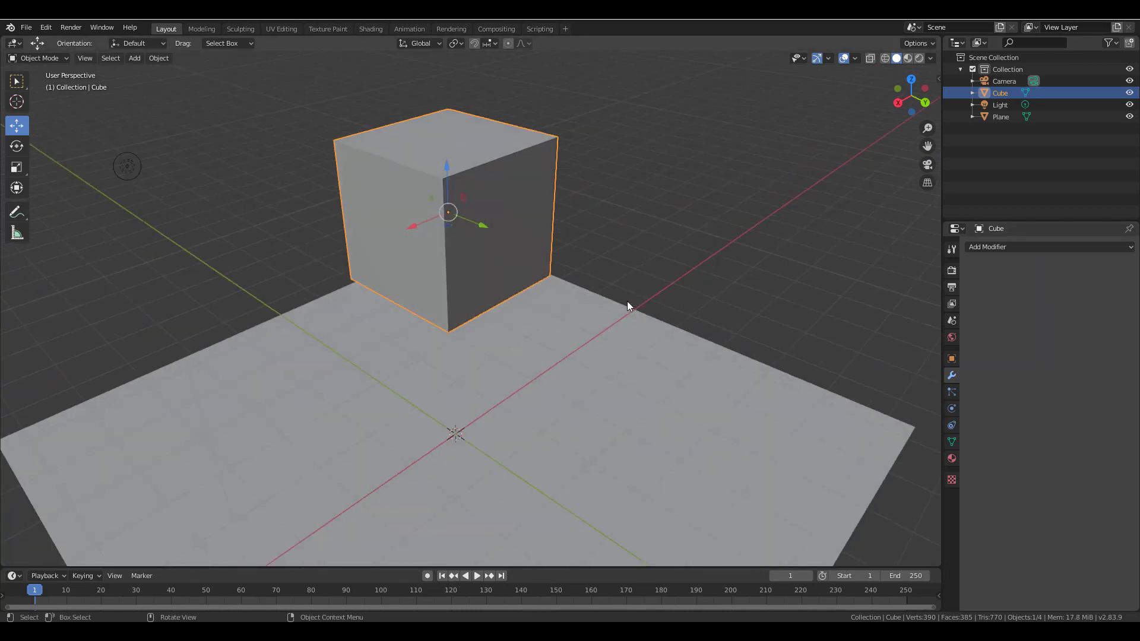
scroll(617, 297, "down", 4)
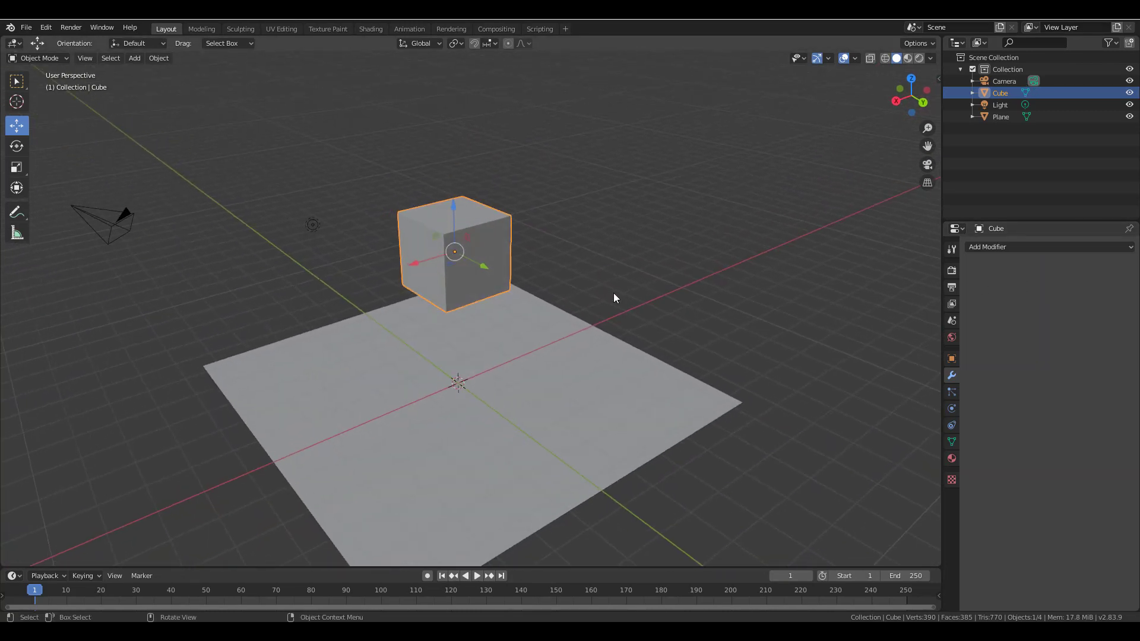
left_click(952, 409)
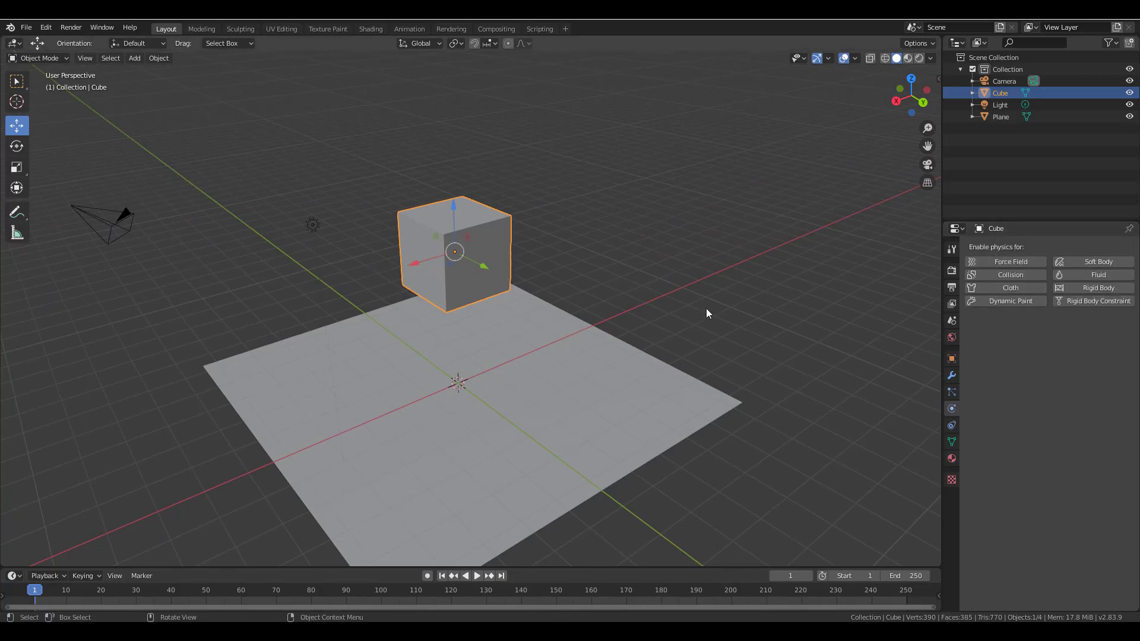
From the Simply Cloth sidebar, make the plane collision object simply_coll and the cube cloth simply_cloth.
left_click(703, 234)
key("n")
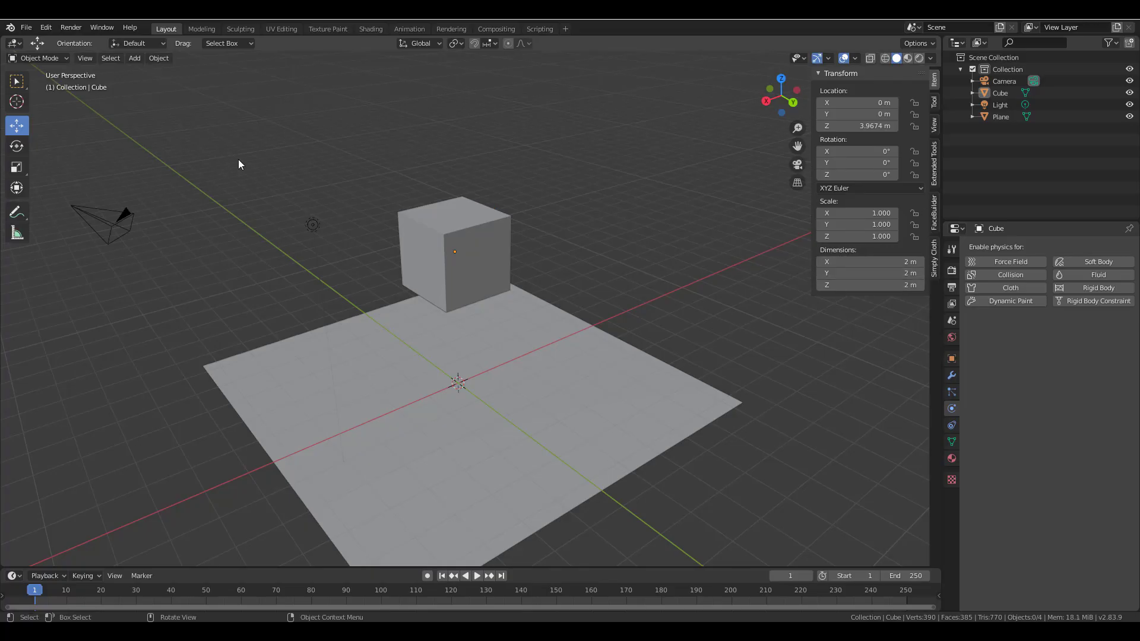
left_click(936, 267)
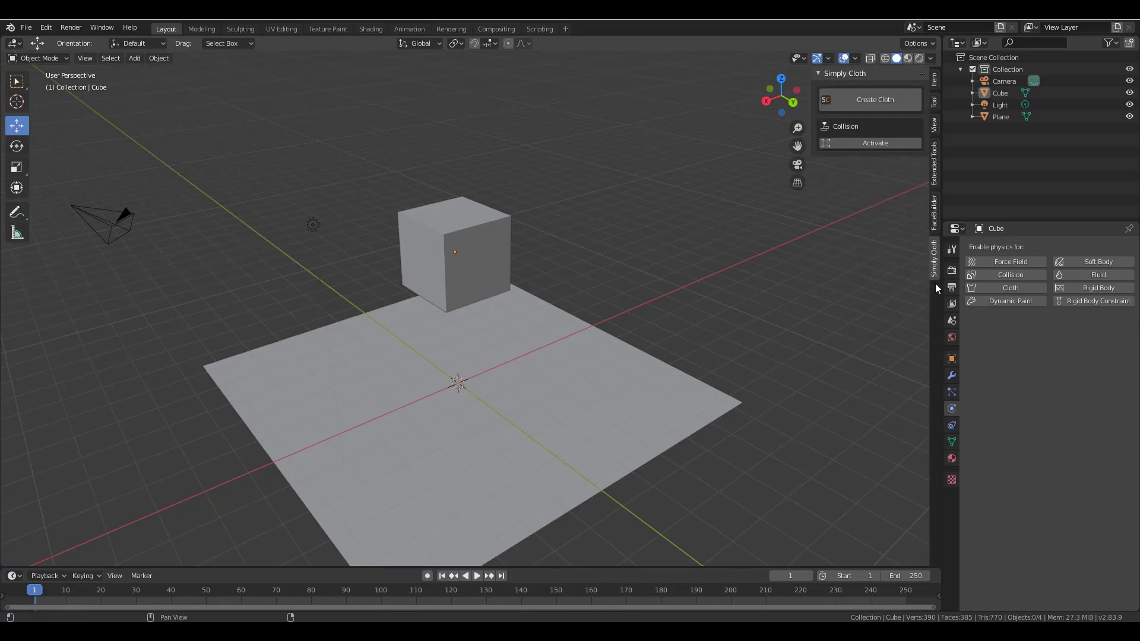
middle_click_drag(804, 303, 657, 354)
left_click(657, 354)
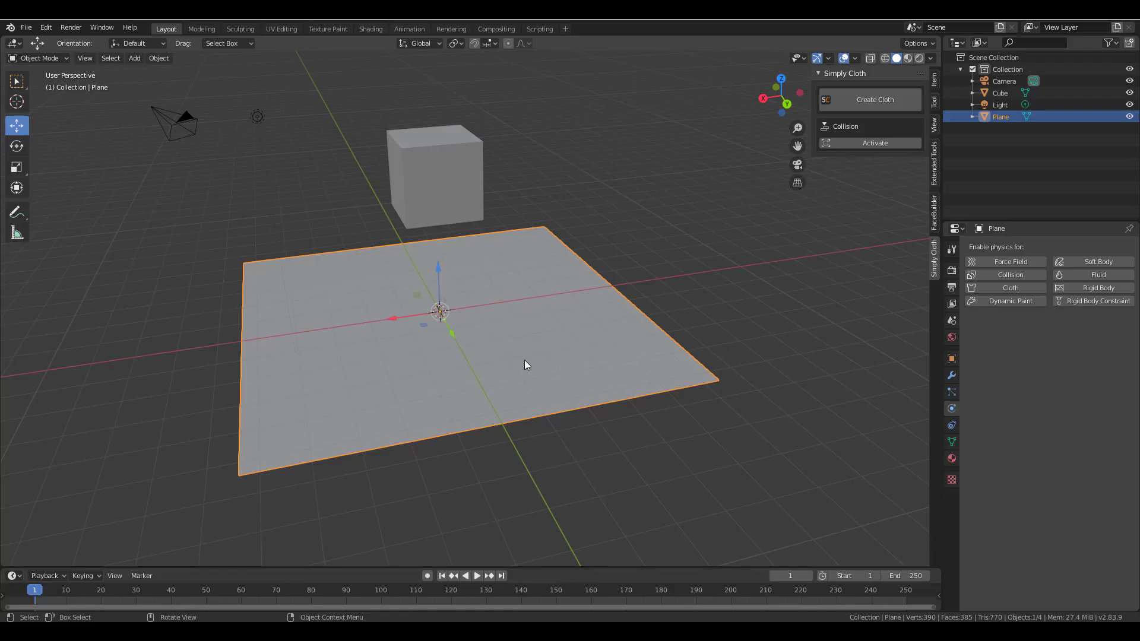
left_click(866, 144)
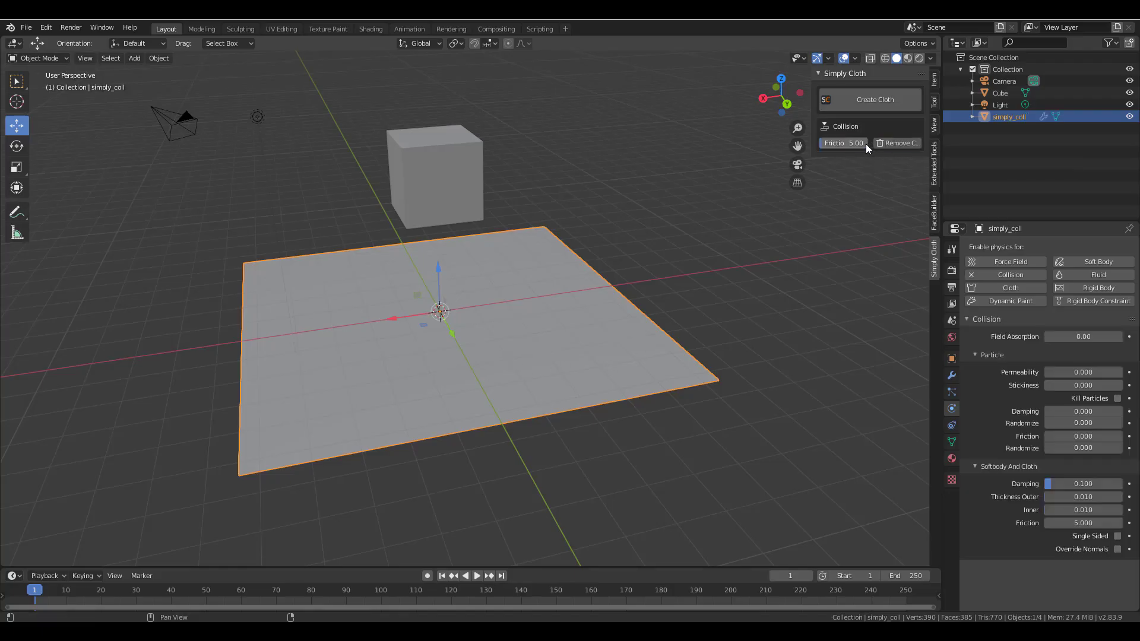
left_click(450, 160)
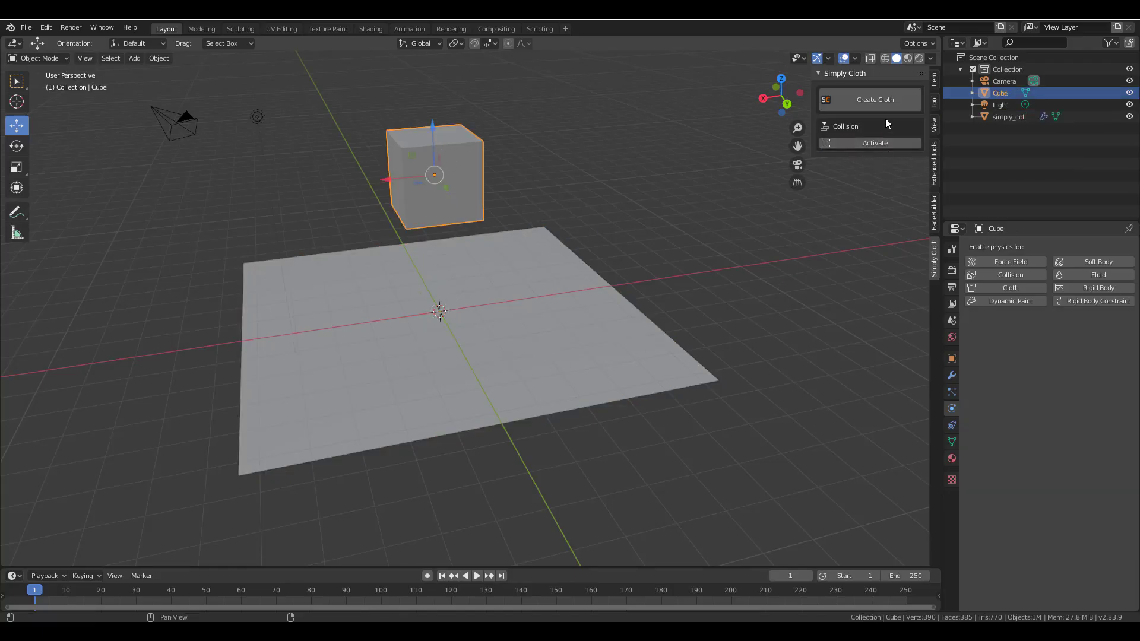
left_click(879, 103)
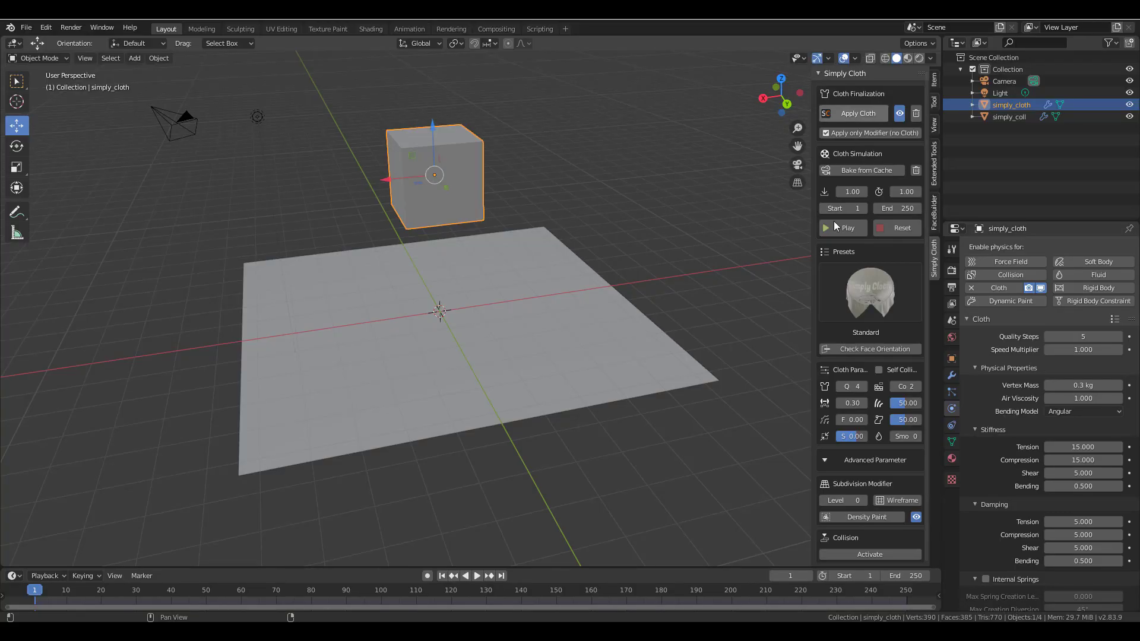
Test-play the cloth cube dropping onto the plane, then rewind the timeline to frame 1.
middle_click_drag(566, 362, 577, 370)
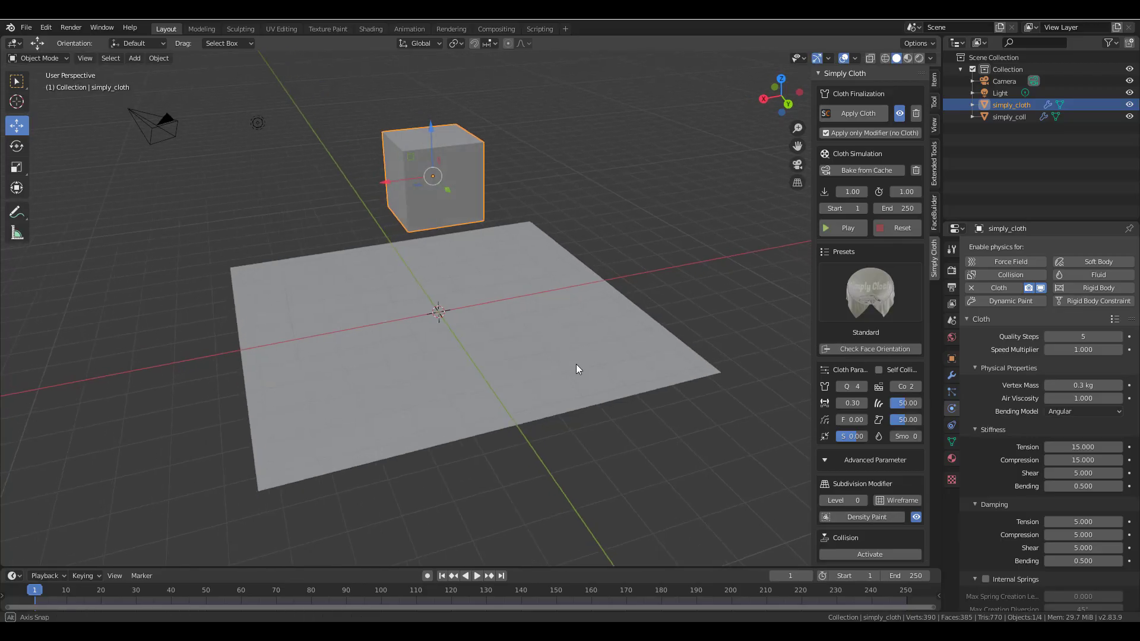
left_click(476, 576)
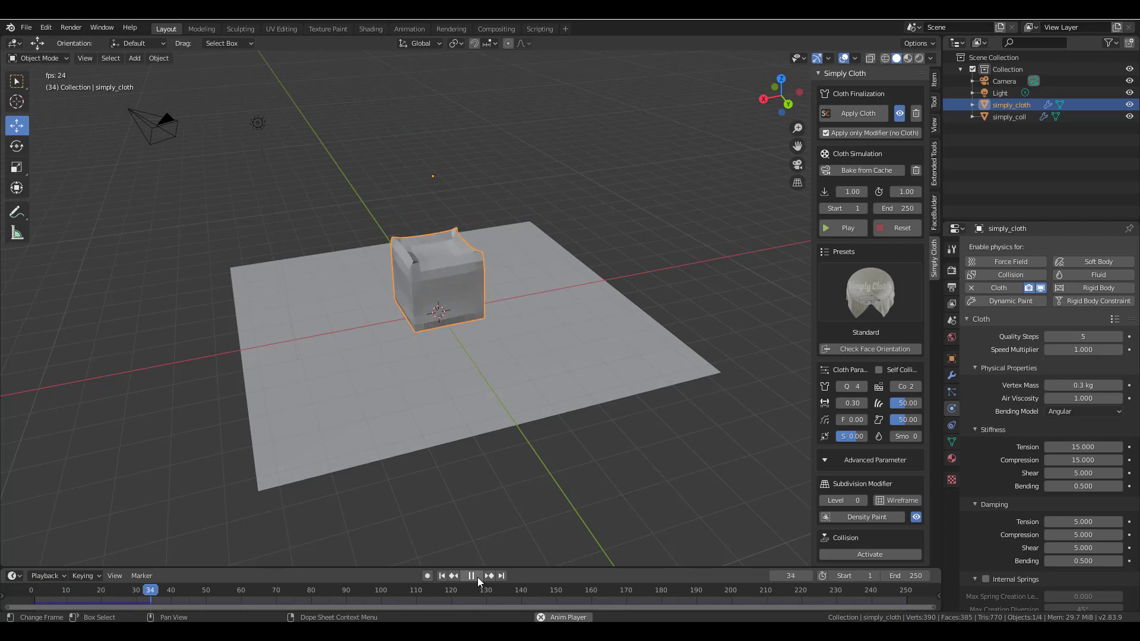
left_click(478, 577)
left_click_drag(229, 598, 209, 582)
scroll(410, 233, "up", 2)
scroll(410, 238, "up", 2)
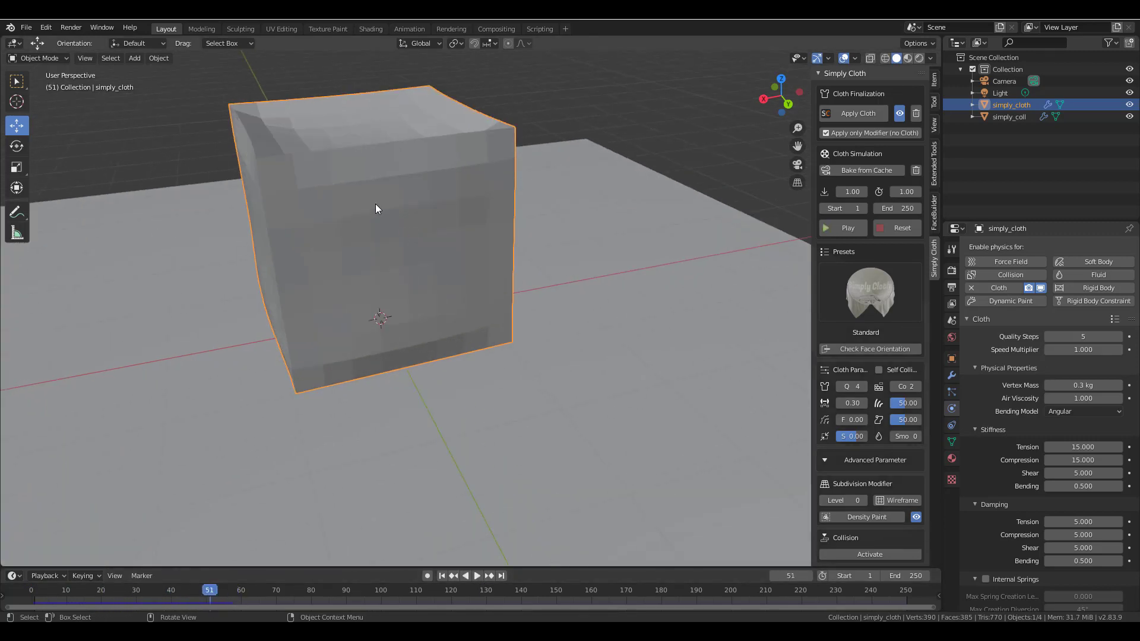
middle_click_drag(376, 209, 436, 240)
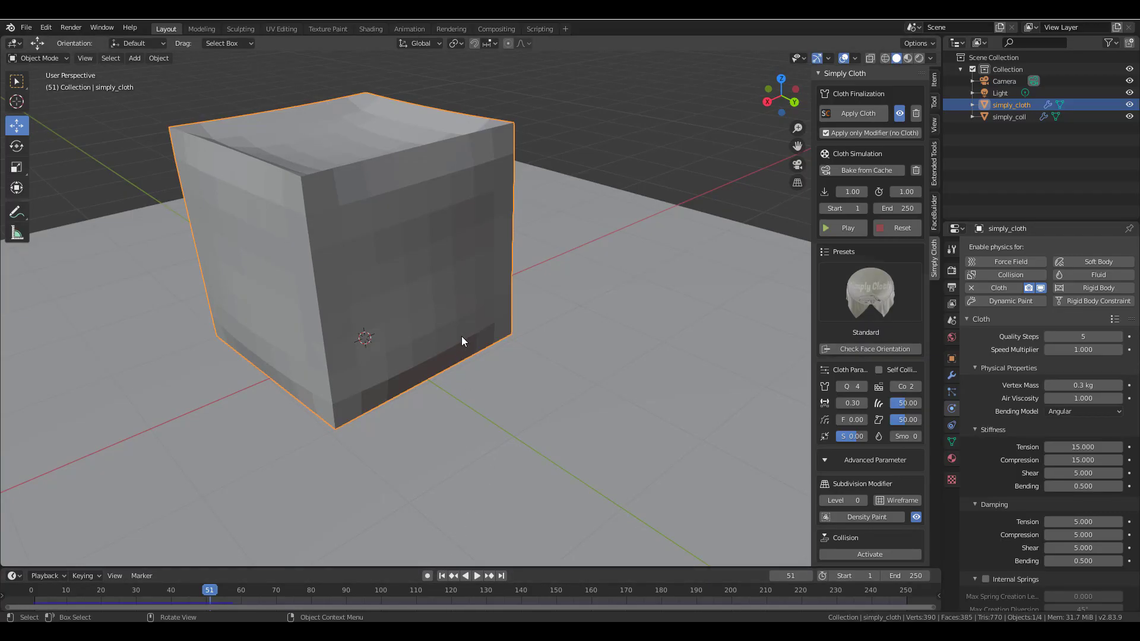
left_click(441, 576)
Play the cloth simulation so the cube puffs into a rounded cushion.
scroll(514, 391, "down", 6)
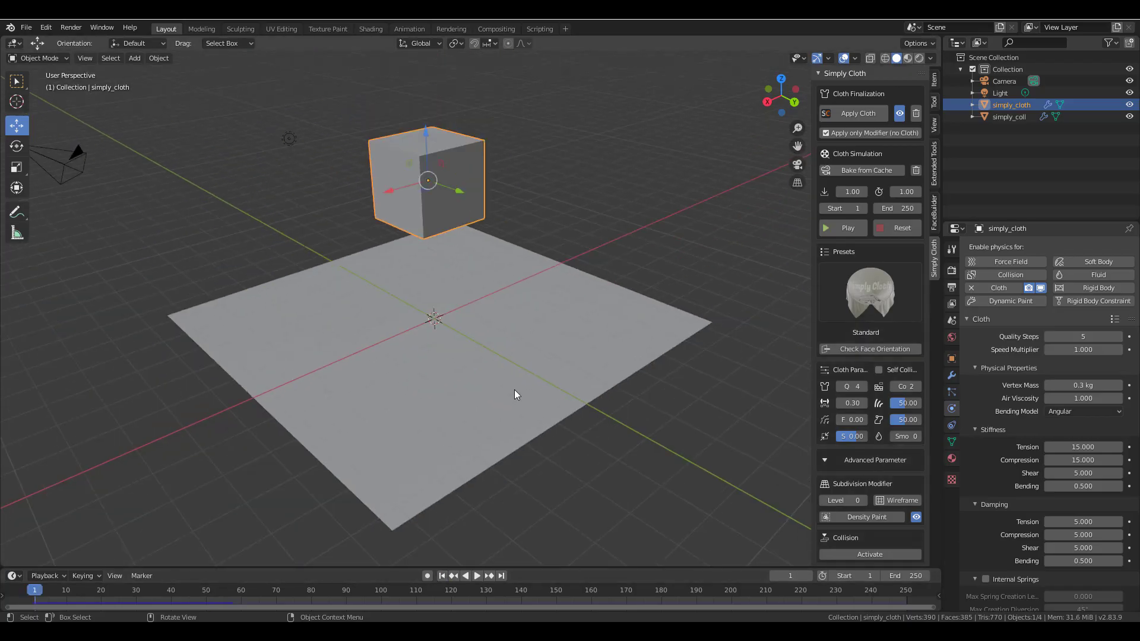
left_click(843, 229)
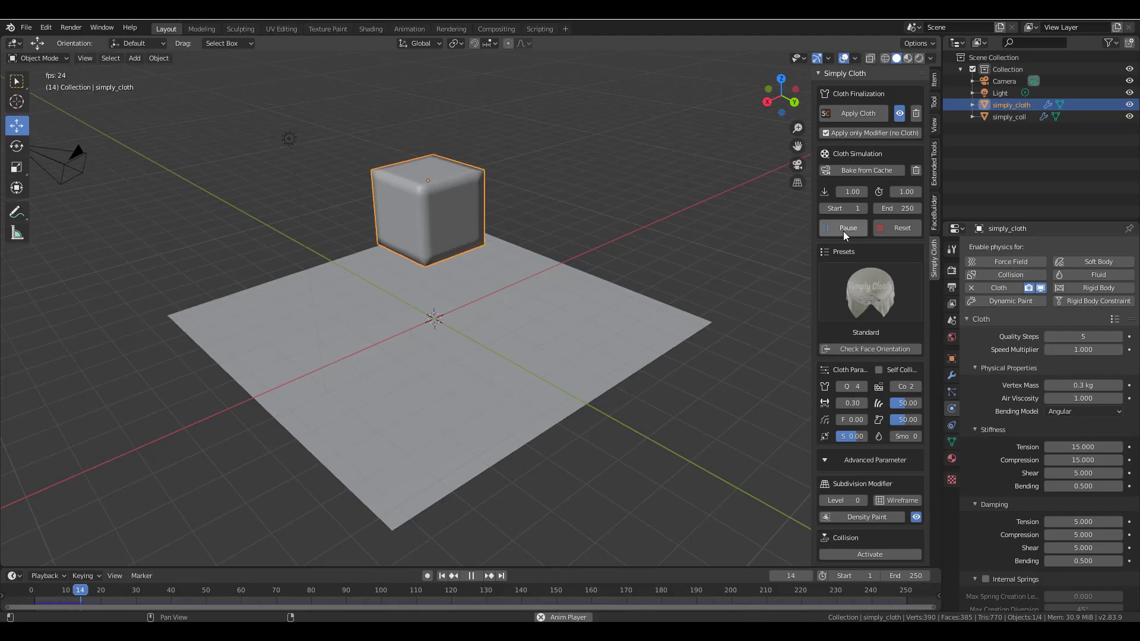
scroll(415, 286, "up", 4)
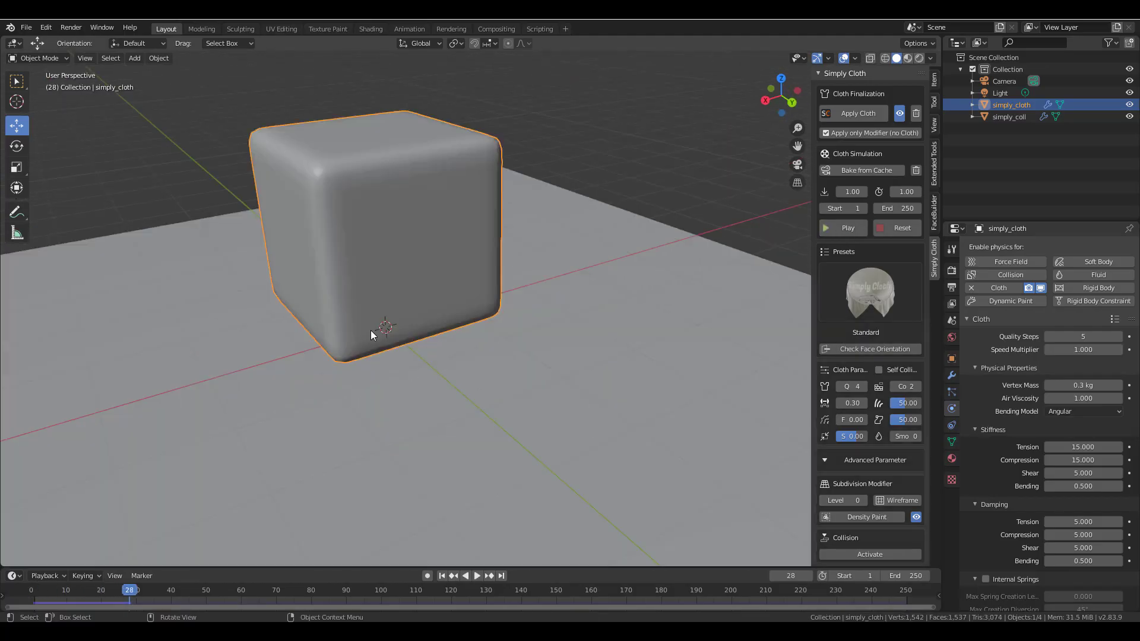
mouse_move(419, 295)
middle_mouse_down()
mouse_move(435, 290)
mouse_move(413, 298)
middle_mouse_up()
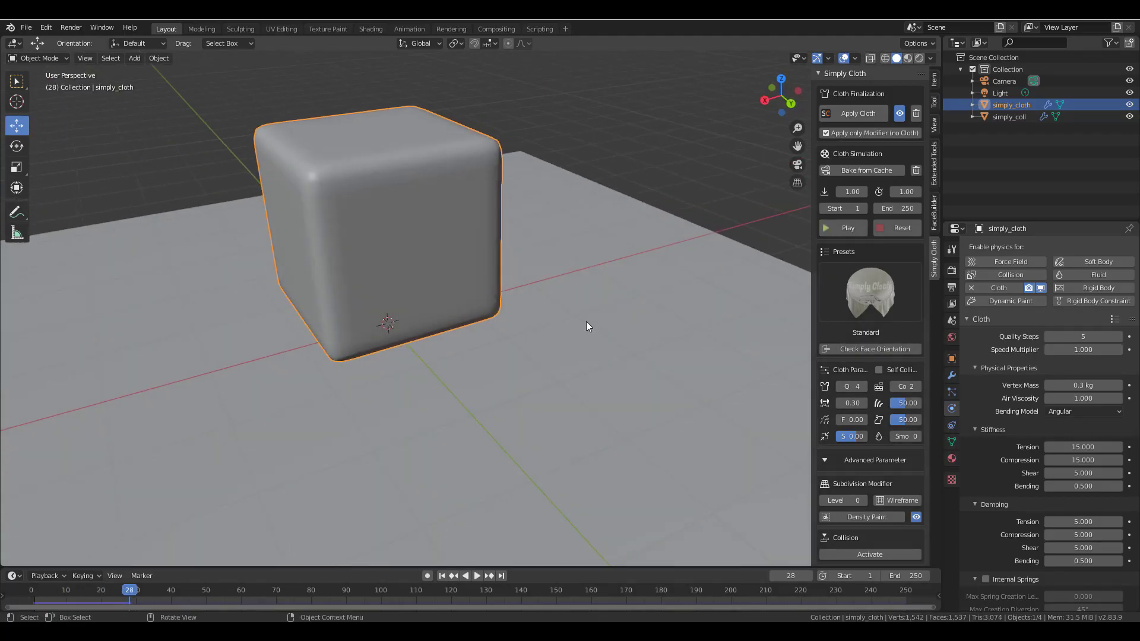
Show the cube's modifier stack with BaseSub, SimplyDensity and SimplyCloth.
left_click(952, 375)
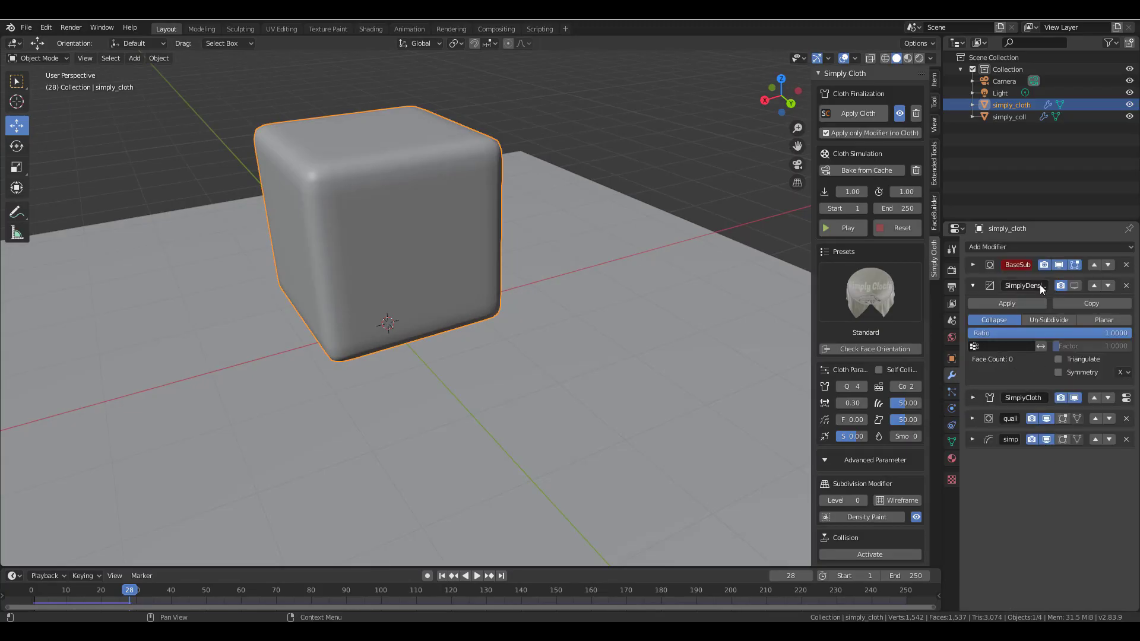
scroll(436, 254, "down", 1)
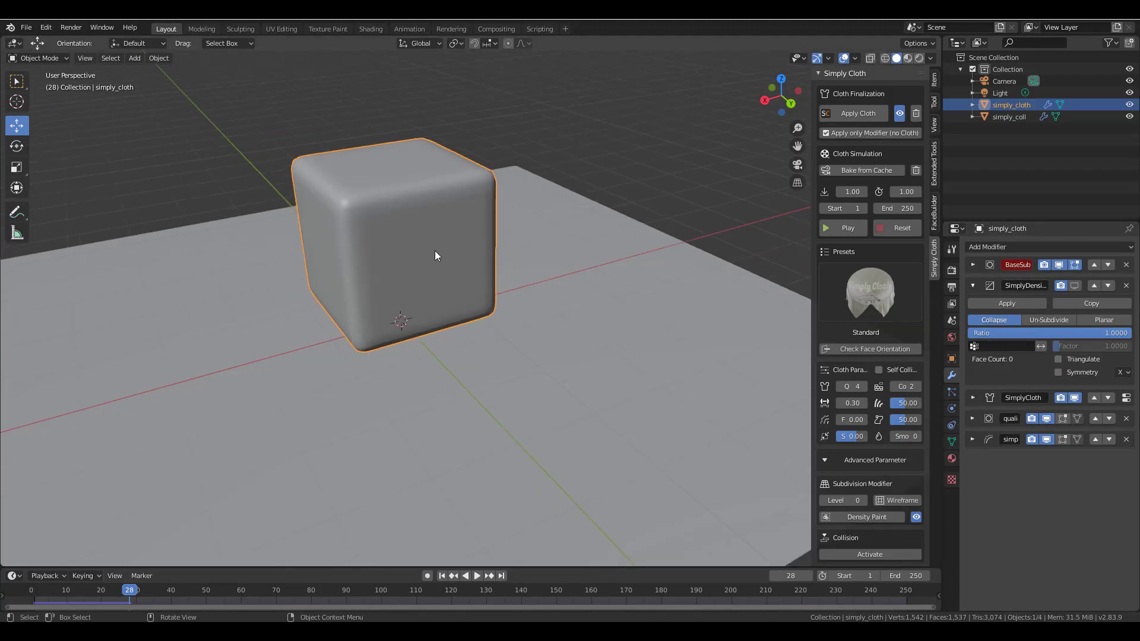
scroll(435, 254, "up", 1)
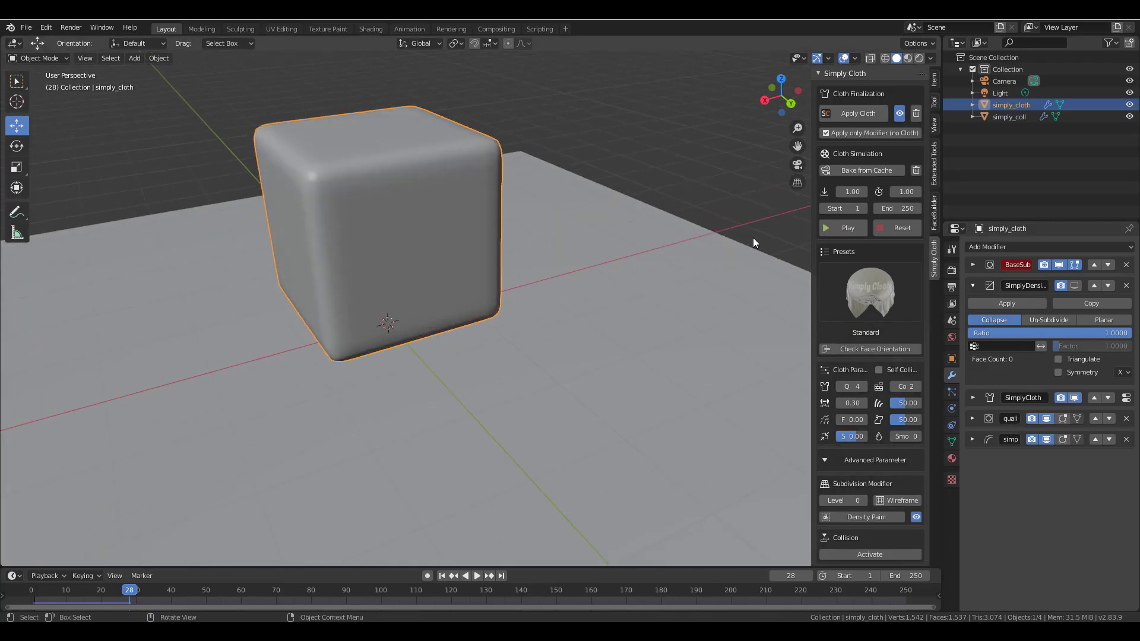
scroll(517, 264, "down", 3)
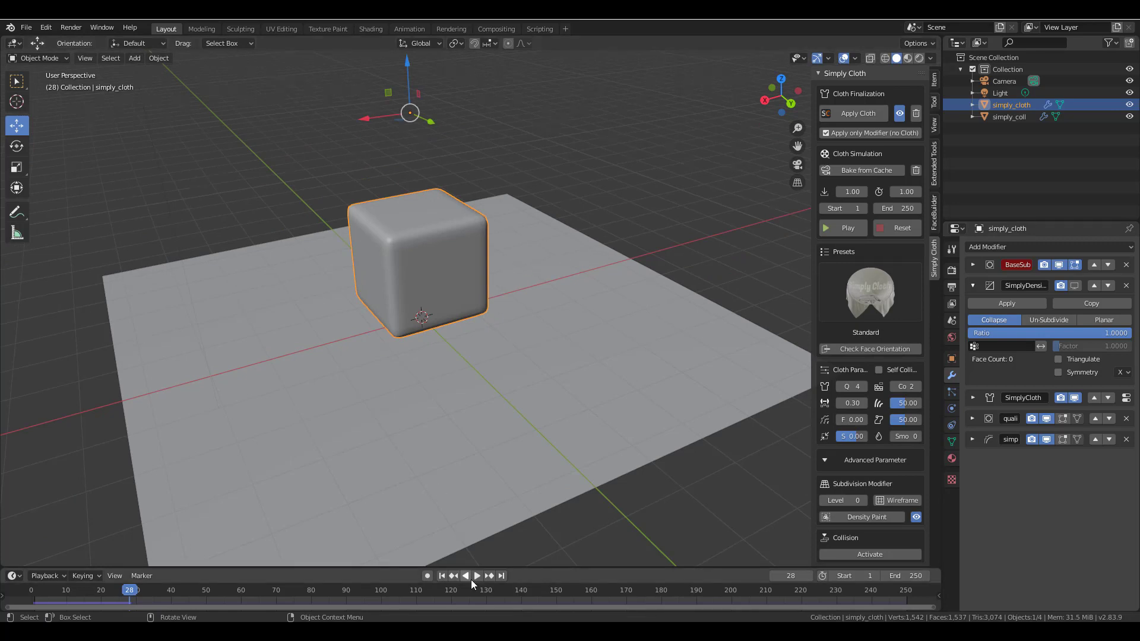
Stop the inflation at frame 52, apply the cloth shape, and rewind to frame 0.
left_click(841, 229)
left_click(839, 229)
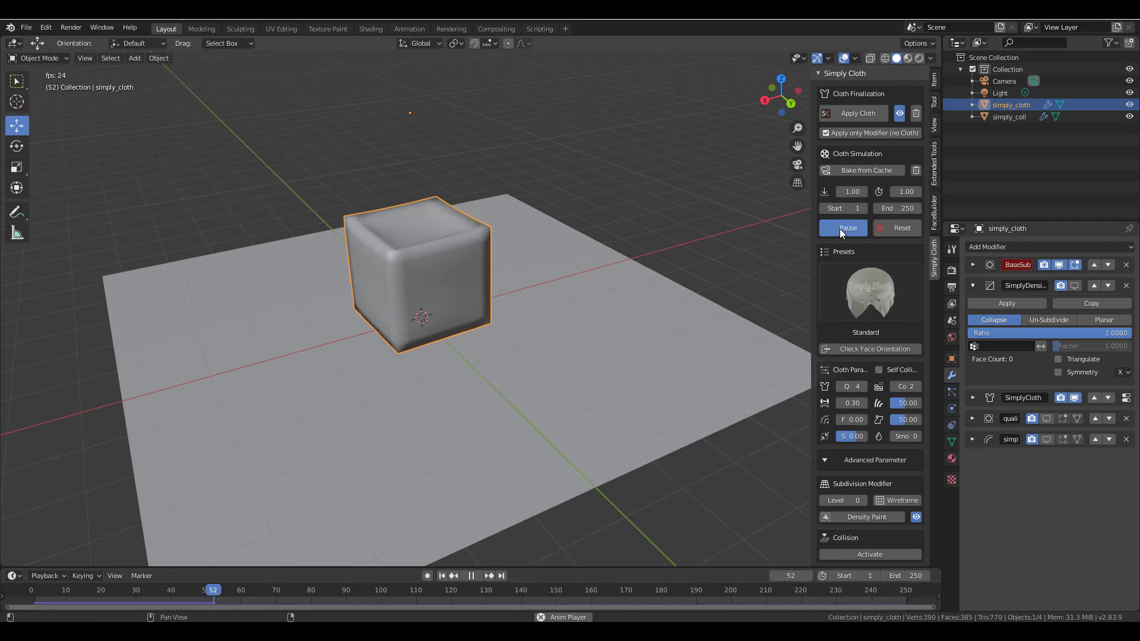
scroll(451, 231, "up", 4)
middle_click_drag(452, 246, 565, 263)
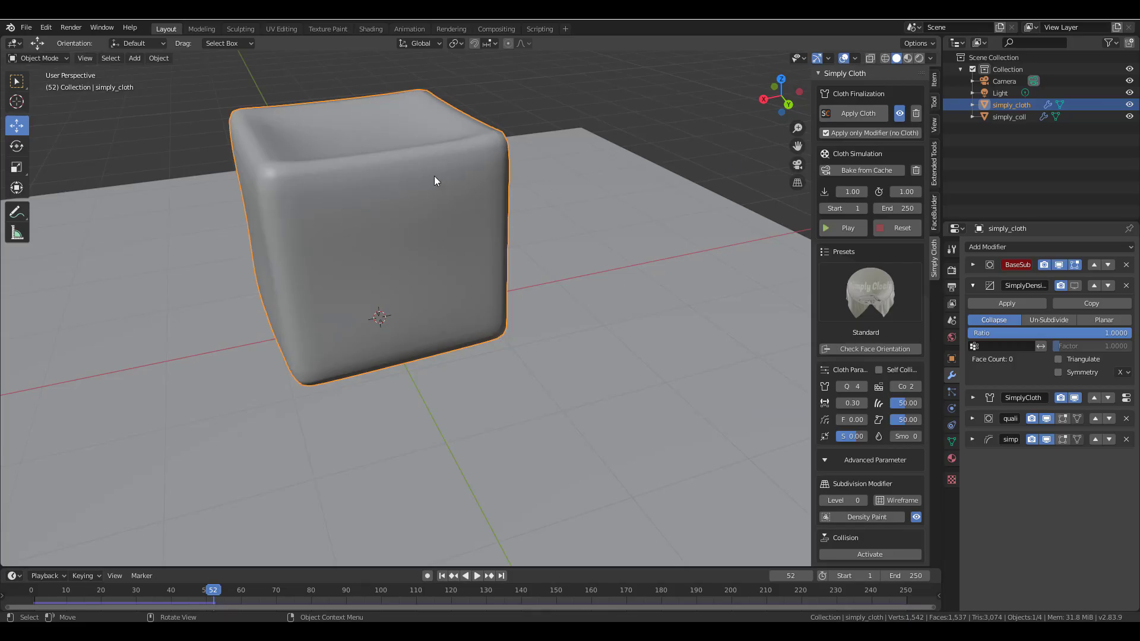
left_click(865, 116)
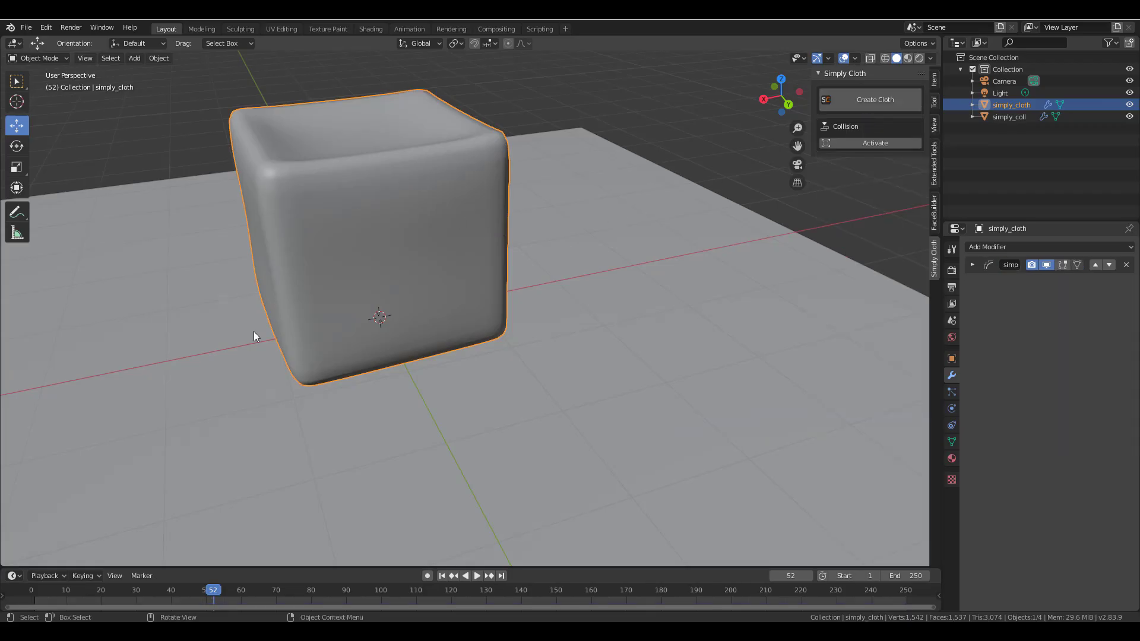
key("space")
key("Escape")
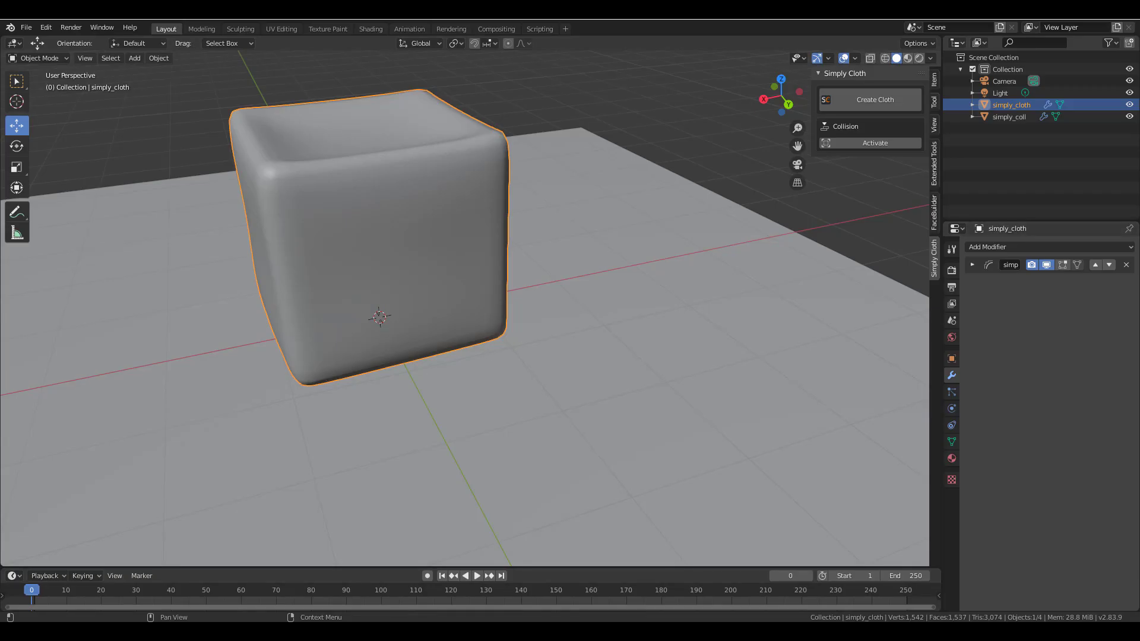
Add a grid scaled about 4.95, raise it above the cushion, and make it cloth simply_cloth.001.
scroll(856, 254, "down", 4)
left_click(745, 225)
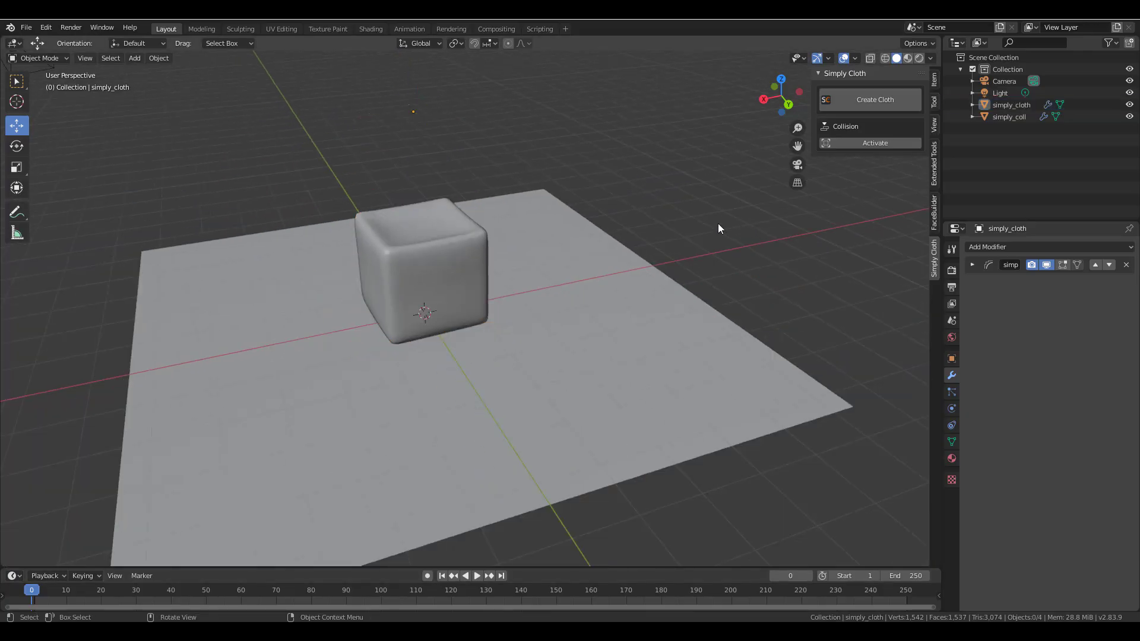
key("shift+a")
mouse_move(718, 224)
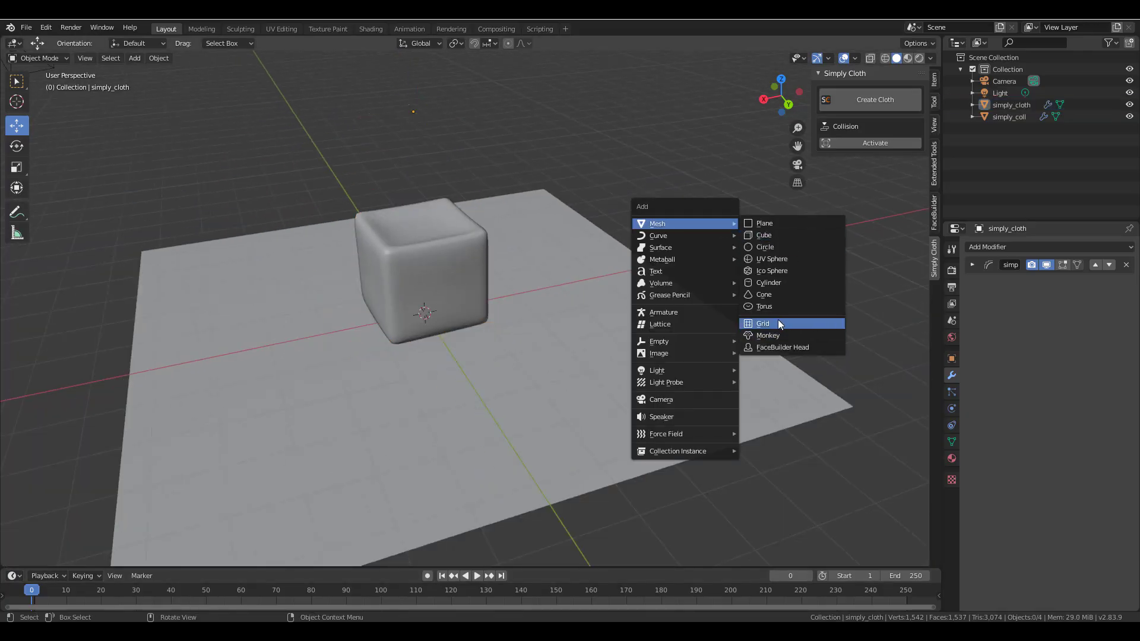
left_click(796, 324)
key("s")
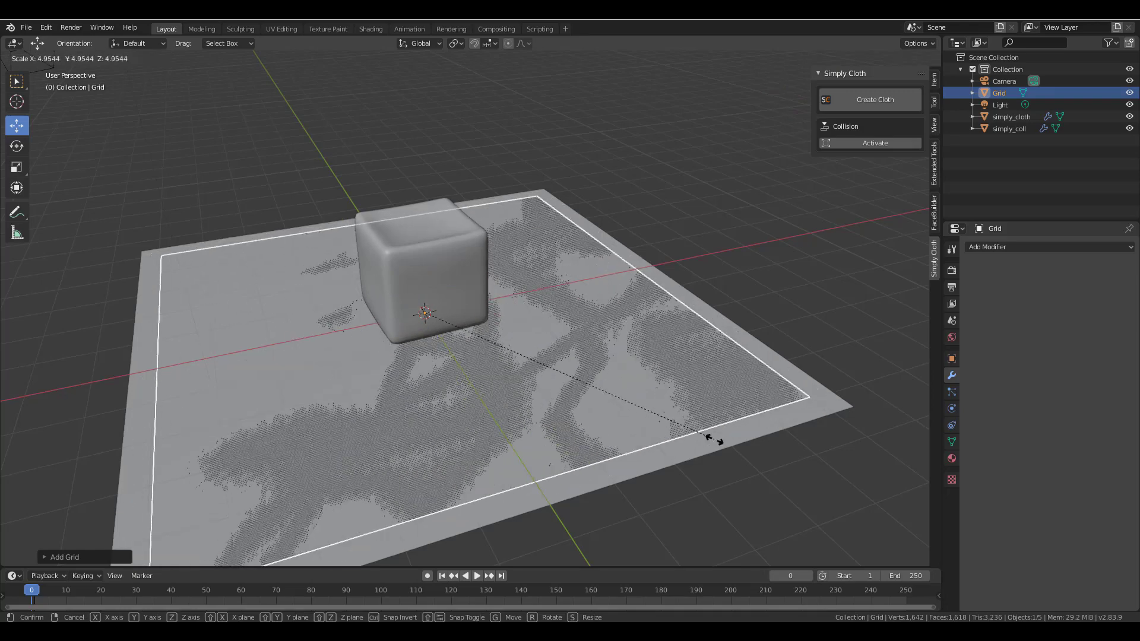
left_click(603, 412)
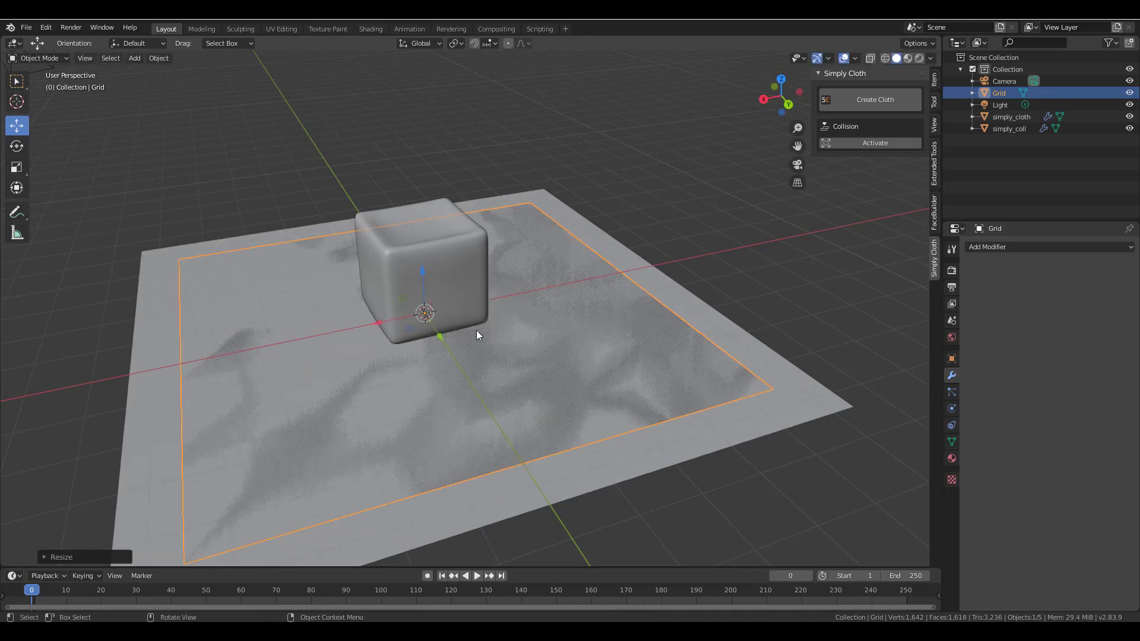
left_click_drag(422, 276, 427, 159)
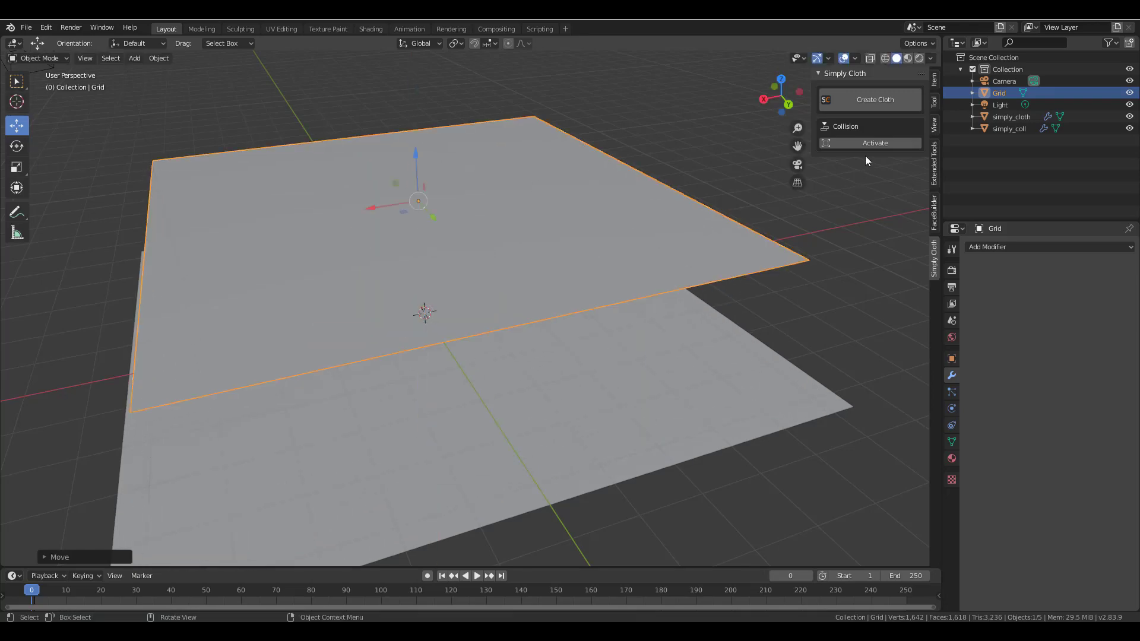
left_click(870, 99)
middle_click_drag(618, 205, 547, 223)
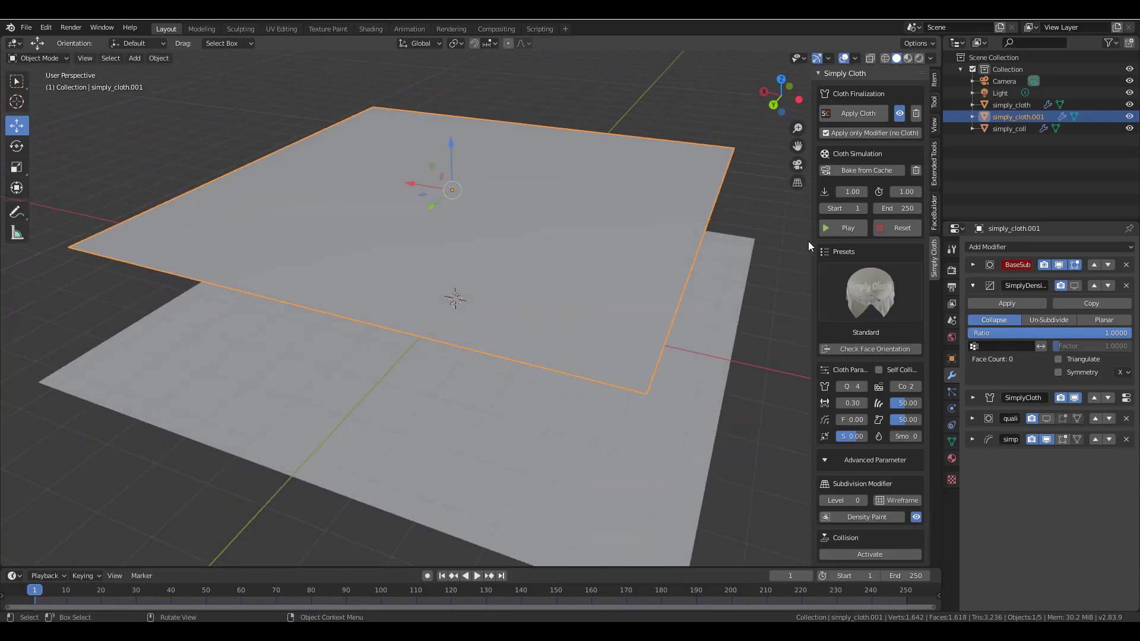
Test and reset the grid cloth, then make the inflated cube a collision object.
left_click(835, 228)
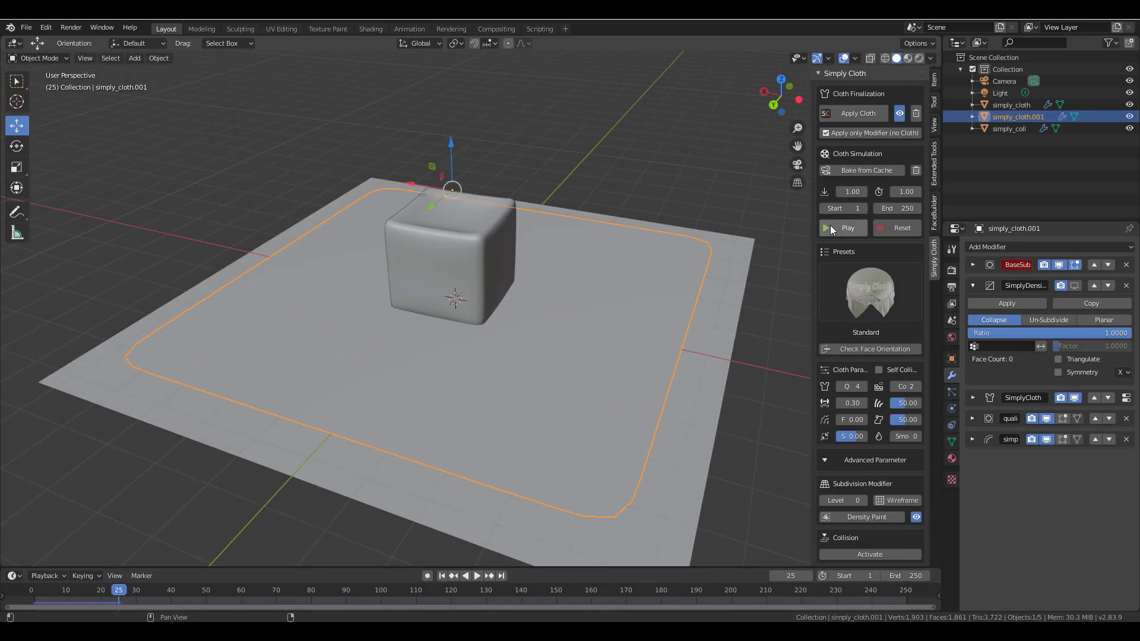
left_click(898, 228)
middle_click_drag(490, 322, 486, 291)
left_click(480, 287)
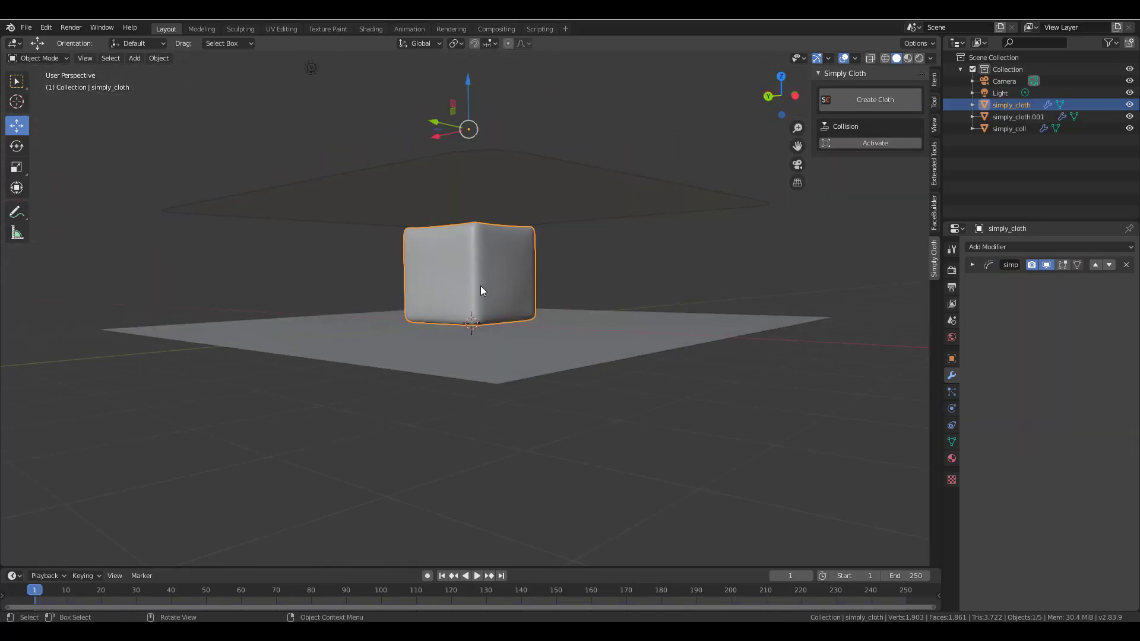
left_click(870, 143)
middle_click_drag(650, 245, 657, 301)
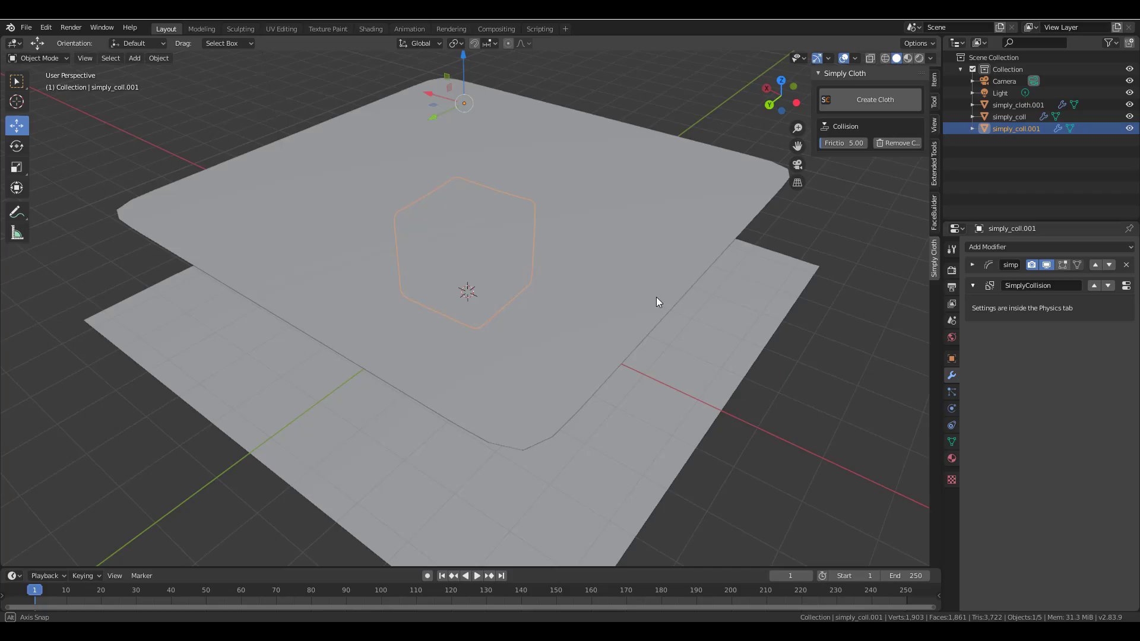
Drape the grid cloth over the cube up to frame 34, then reset to frame 1.
left_click(613, 257)
left_click(841, 234)
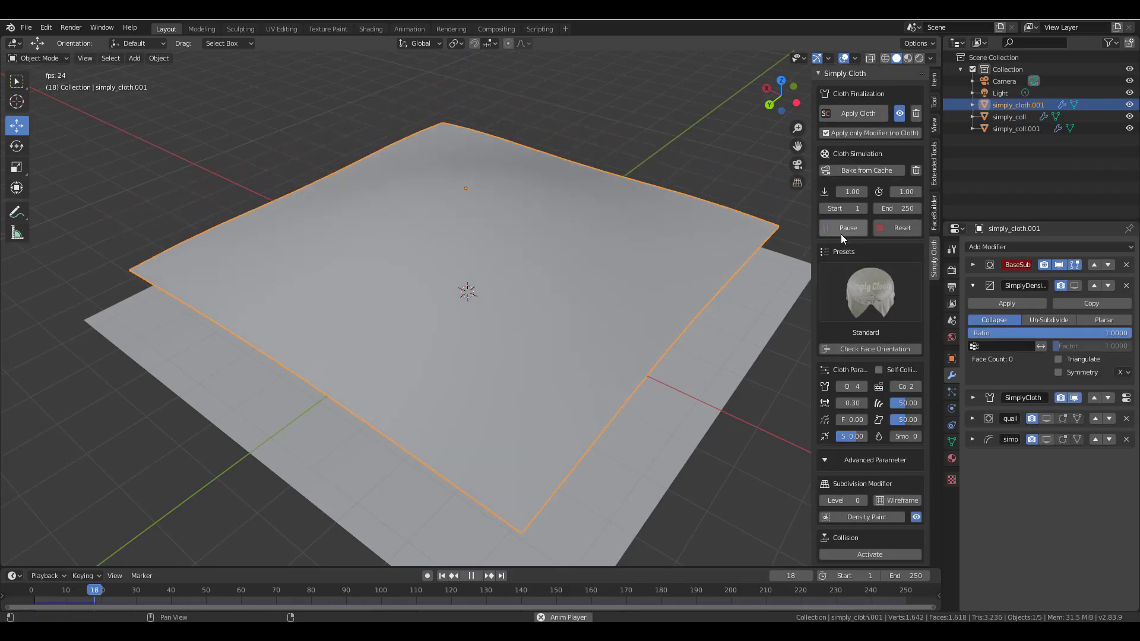
left_click(841, 234)
middle_click_drag(483, 347, 427, 326)
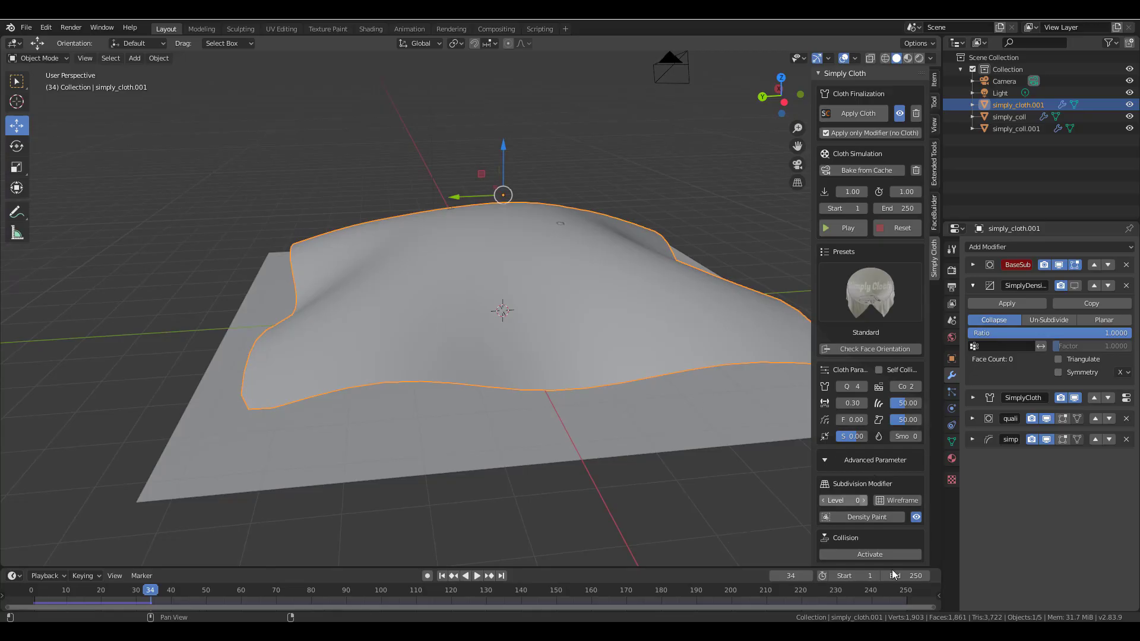
left_click(893, 232)
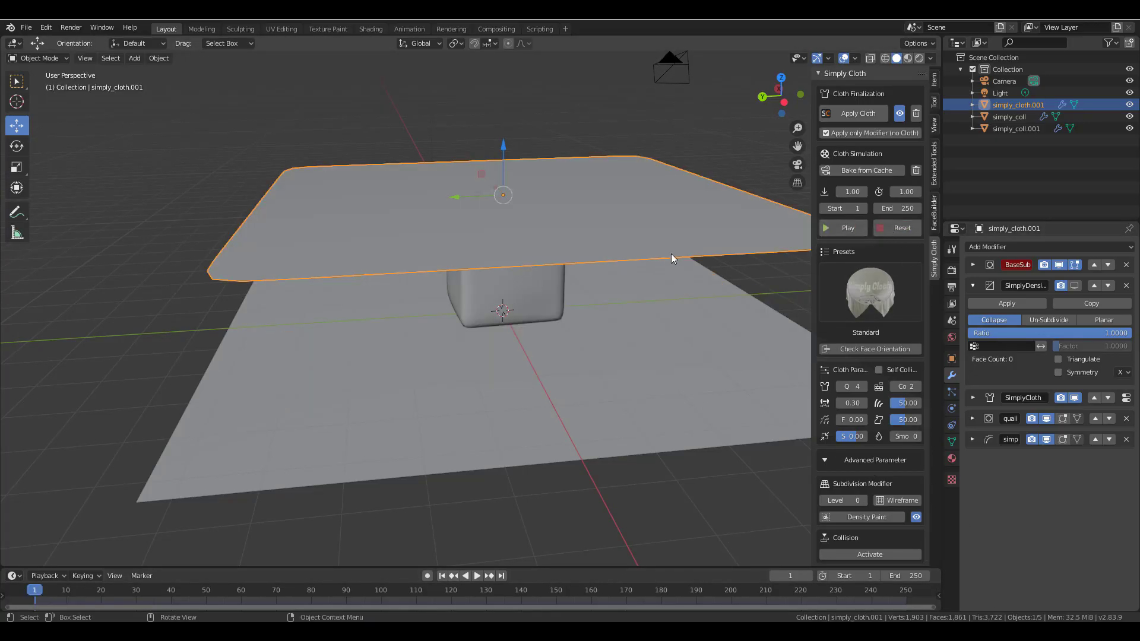
middle_click_drag(665, 280, 741, 309)
View cloth simply_cloth.005 from above and open the Simply Cloth preset gallery.
left_click(858, 286)
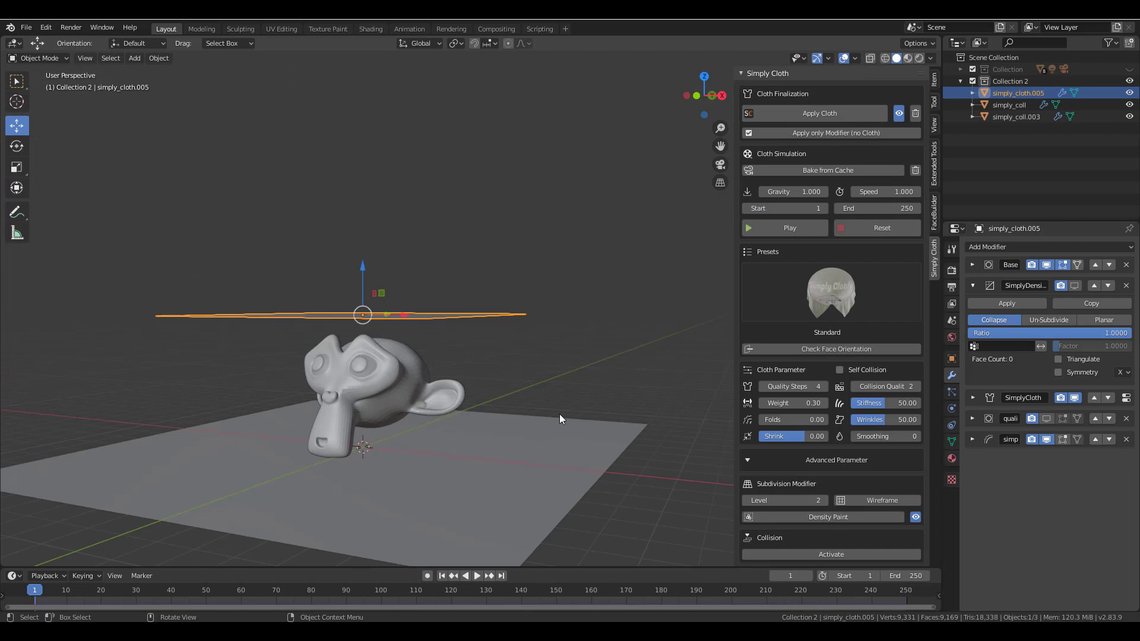
middle_click_drag(549, 414, 441, 340)
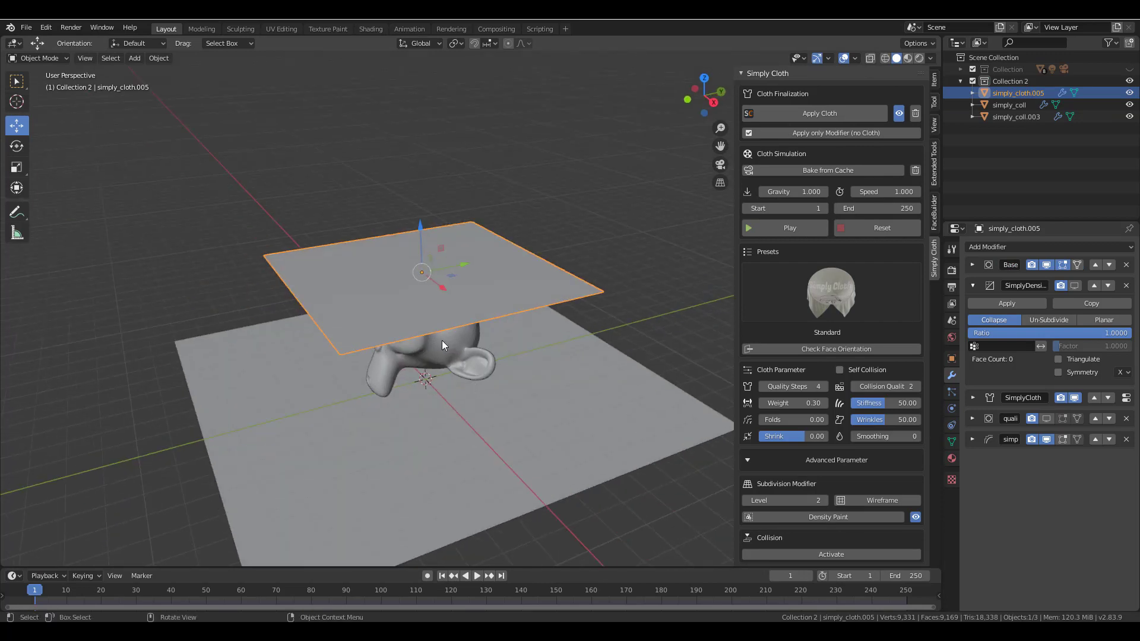
scroll(442, 340, "up", 1)
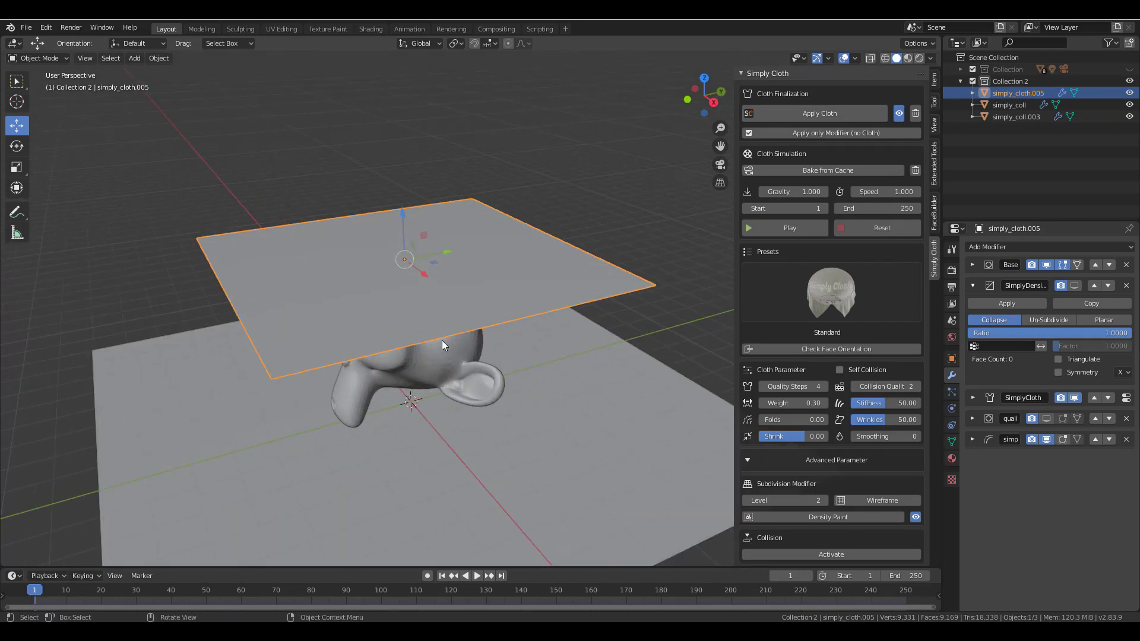
middle_click_drag(442, 341, 475, 332)
left_click(821, 290)
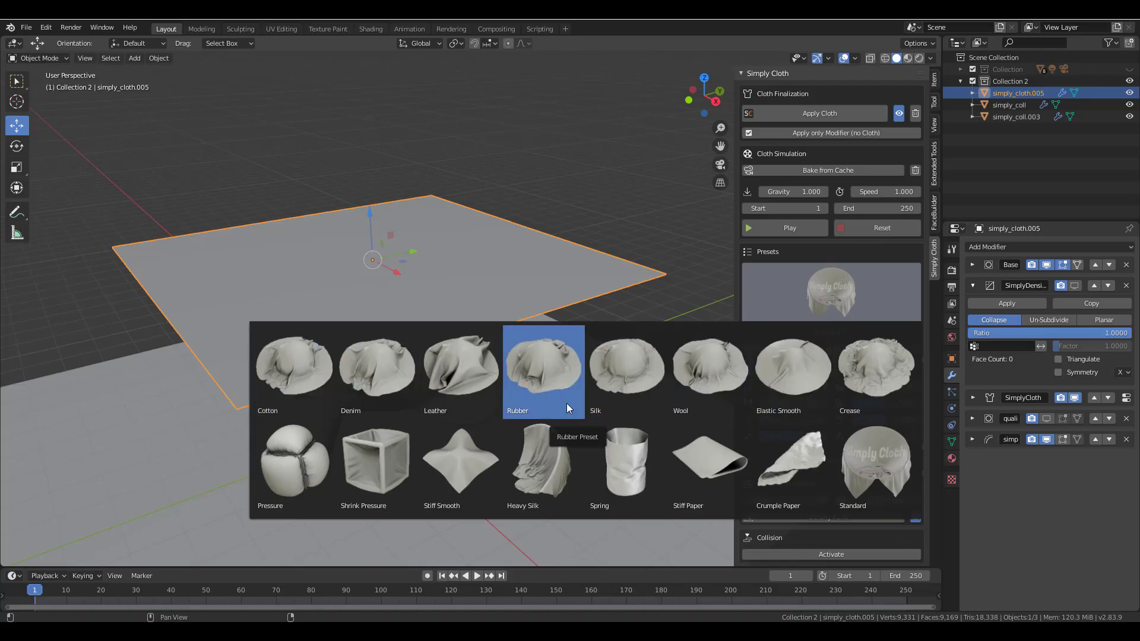
Drape the plane over the monkey with the Denim preset, then reset it flat.
left_click(386, 385)
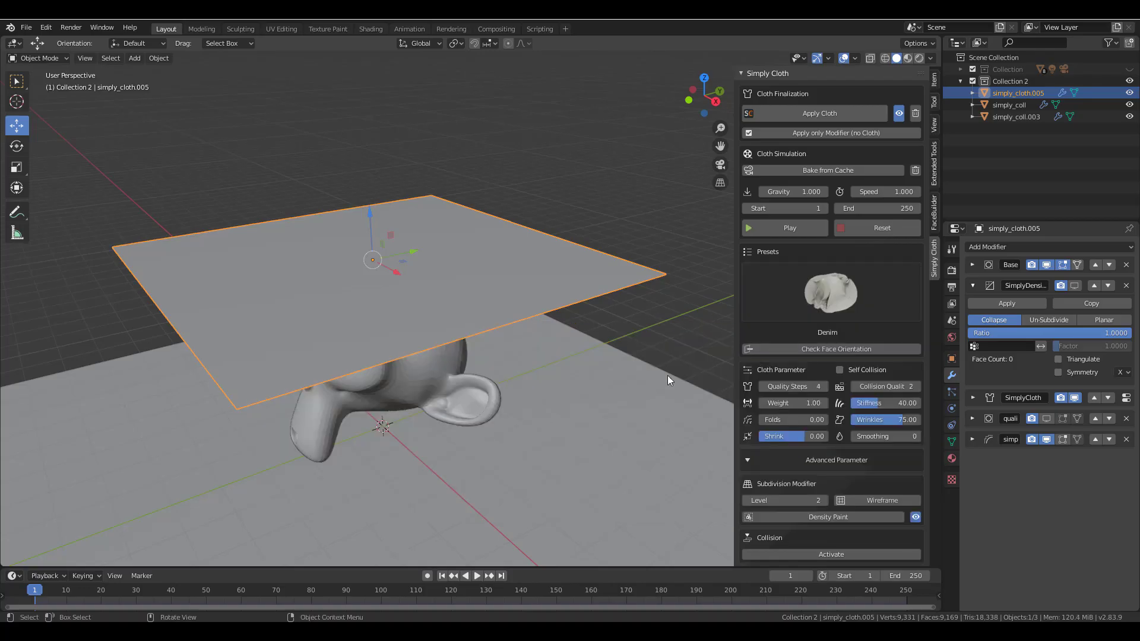
left_click(775, 232)
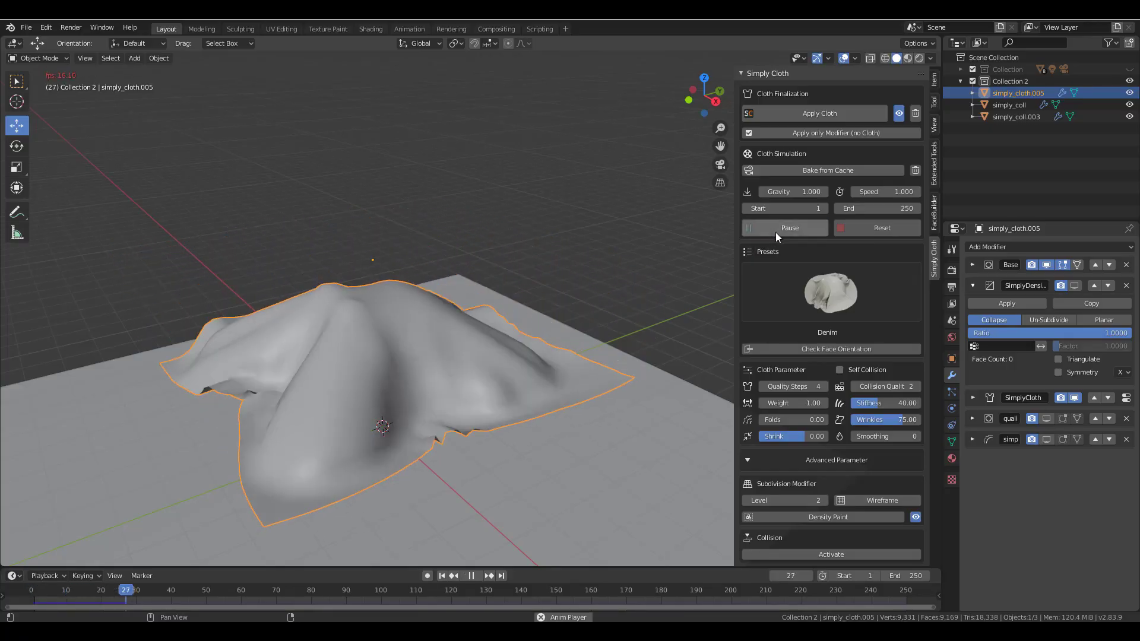
left_click(775, 233)
left_click(848, 228)
Test the Crease preset, pausing at frame 36, then reset the cloth flat.
left_click(850, 279)
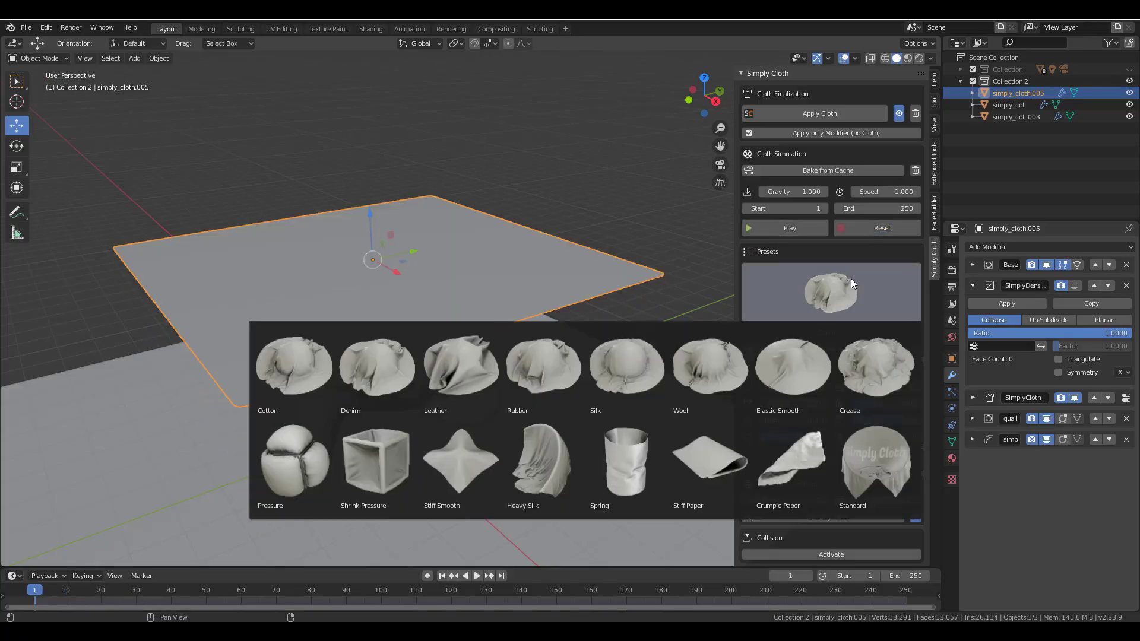
left_click(867, 395)
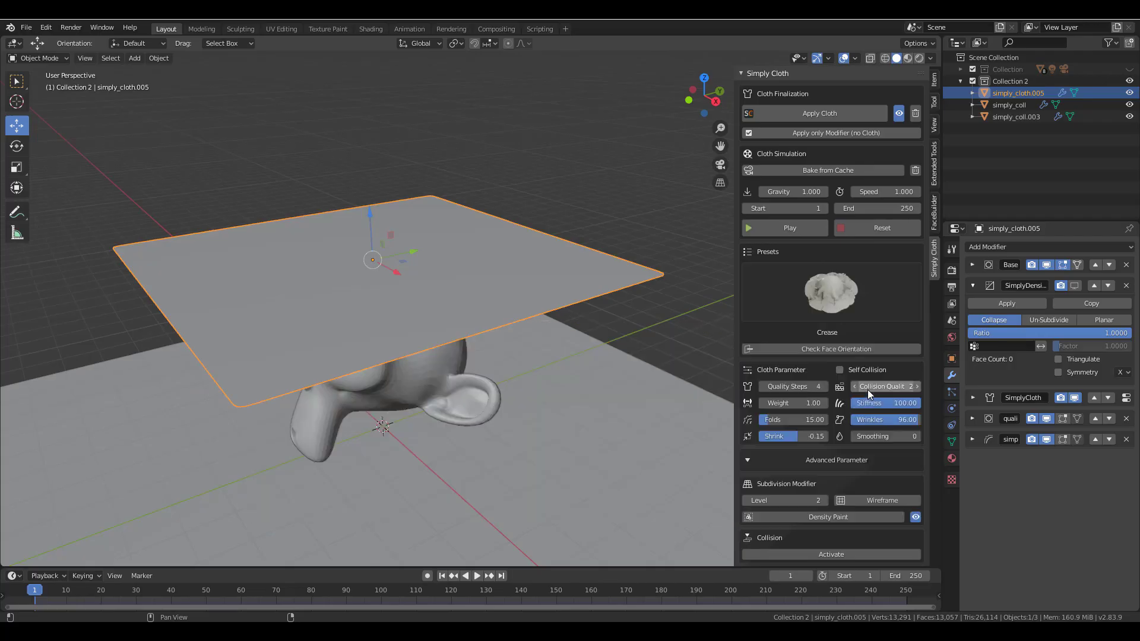
left_click(789, 231)
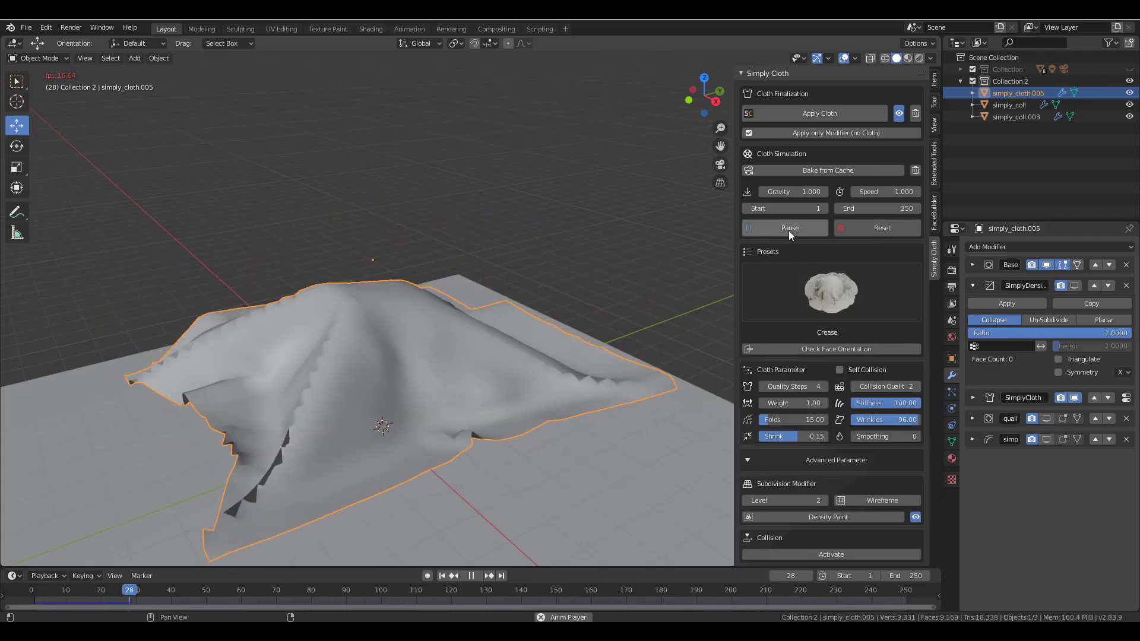
left_click(789, 231)
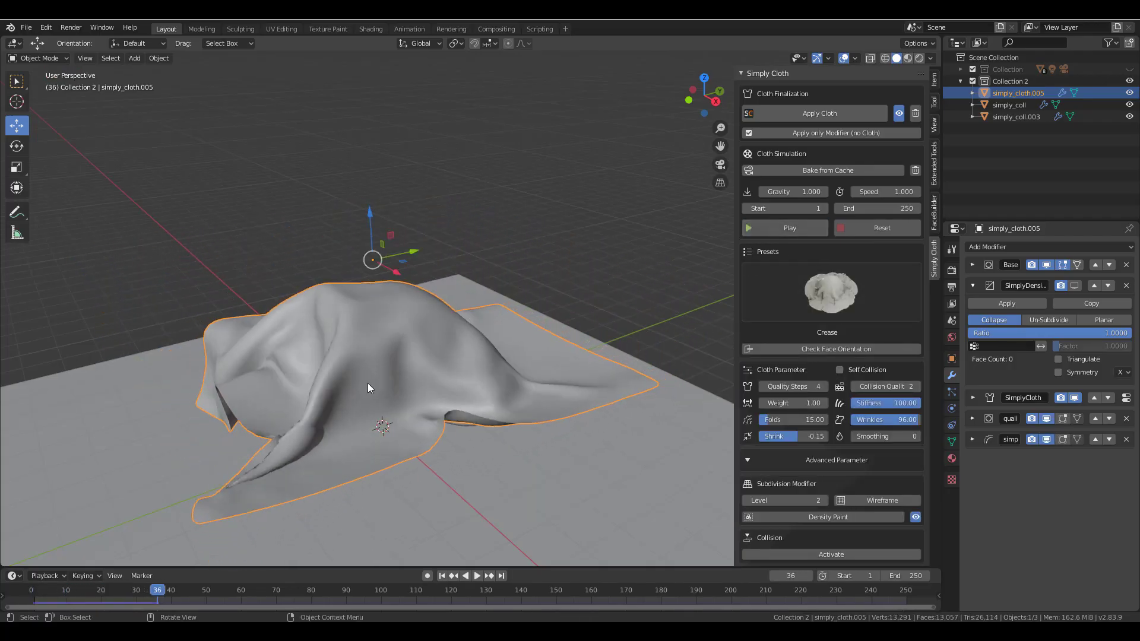
left_click(882, 230)
Test the Stiff Smooth preset drape, then reset the cloth flat.
left_click(805, 299)
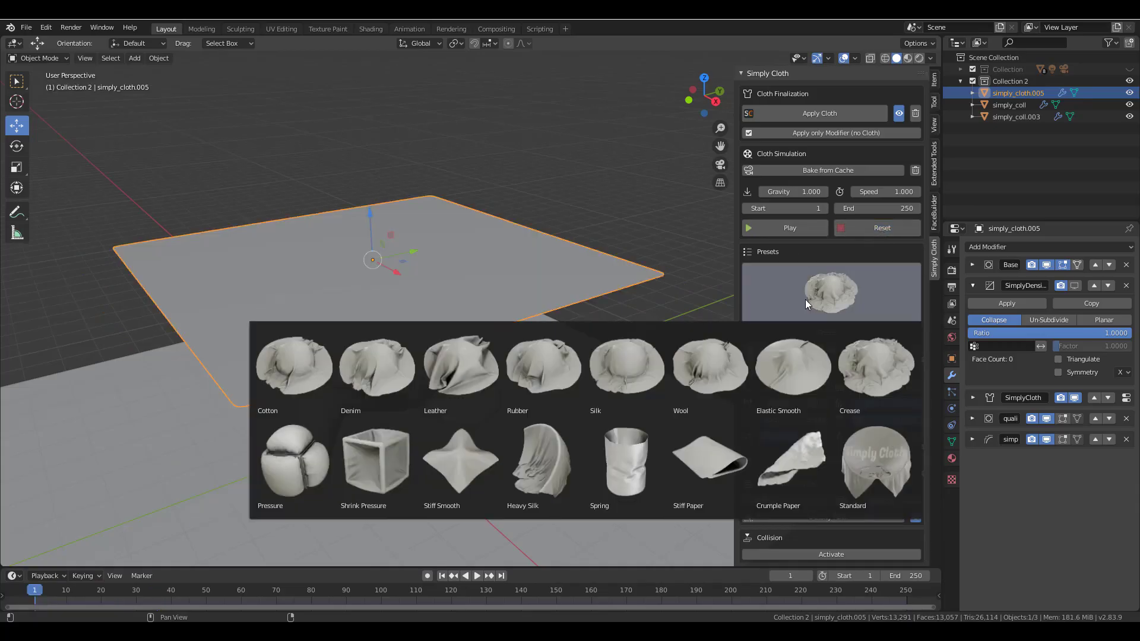
left_click(440, 464)
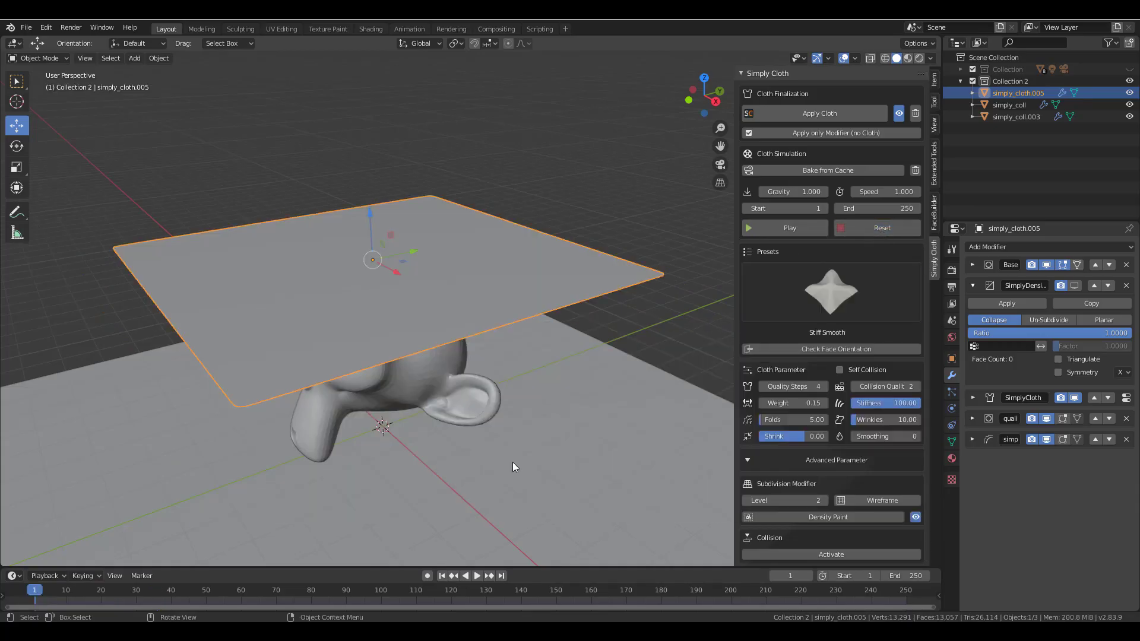
left_click(789, 229)
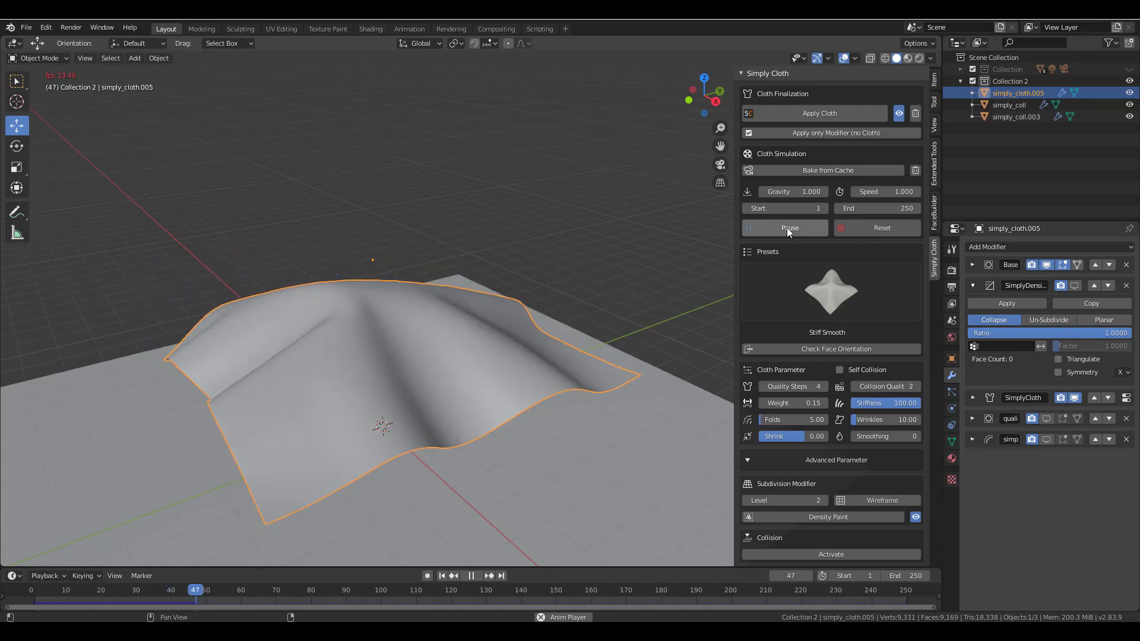
left_click(786, 227)
left_click(863, 227)
Test the Heavy Silk preset to frame 50, reset the cloth flat, and enable Self Collision.
left_click(821, 303)
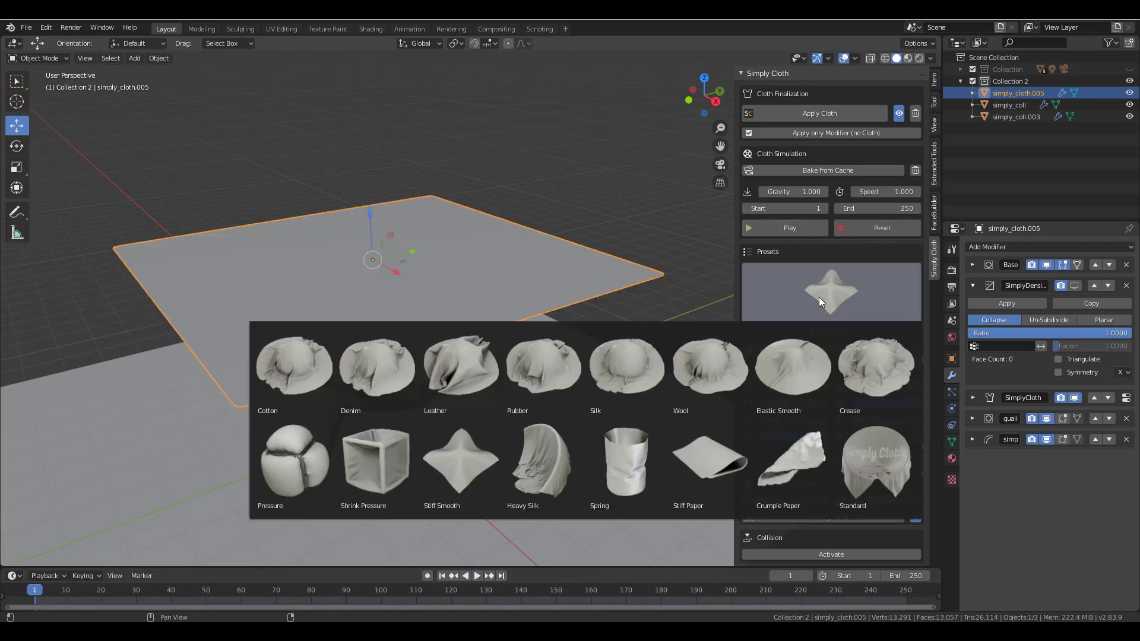
left_click(568, 461)
left_click(789, 231)
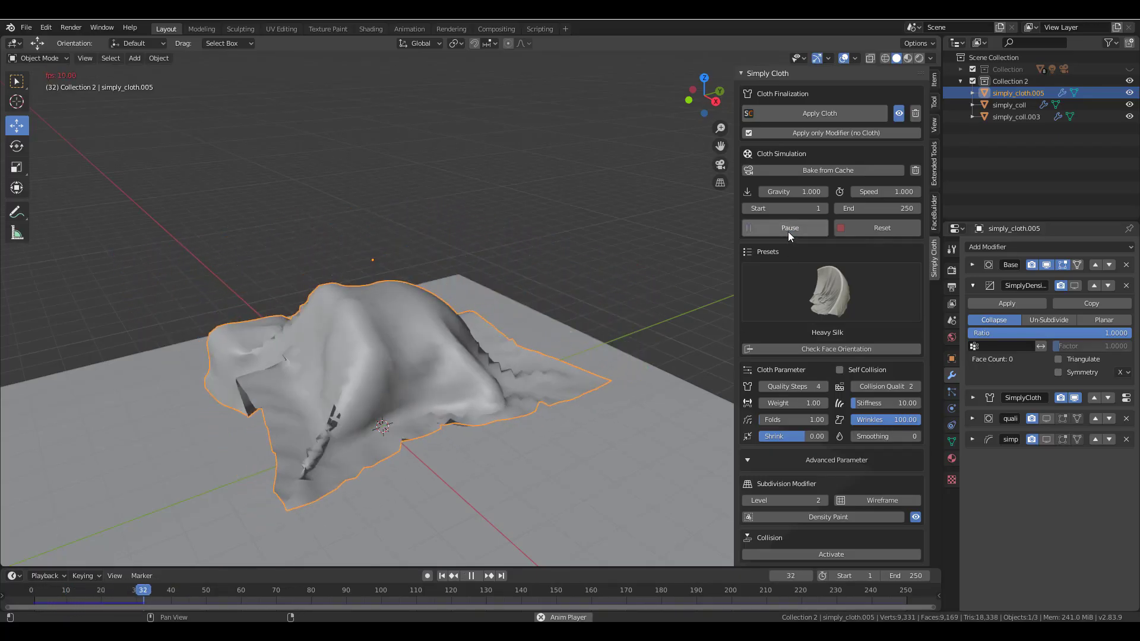
left_click(789, 232)
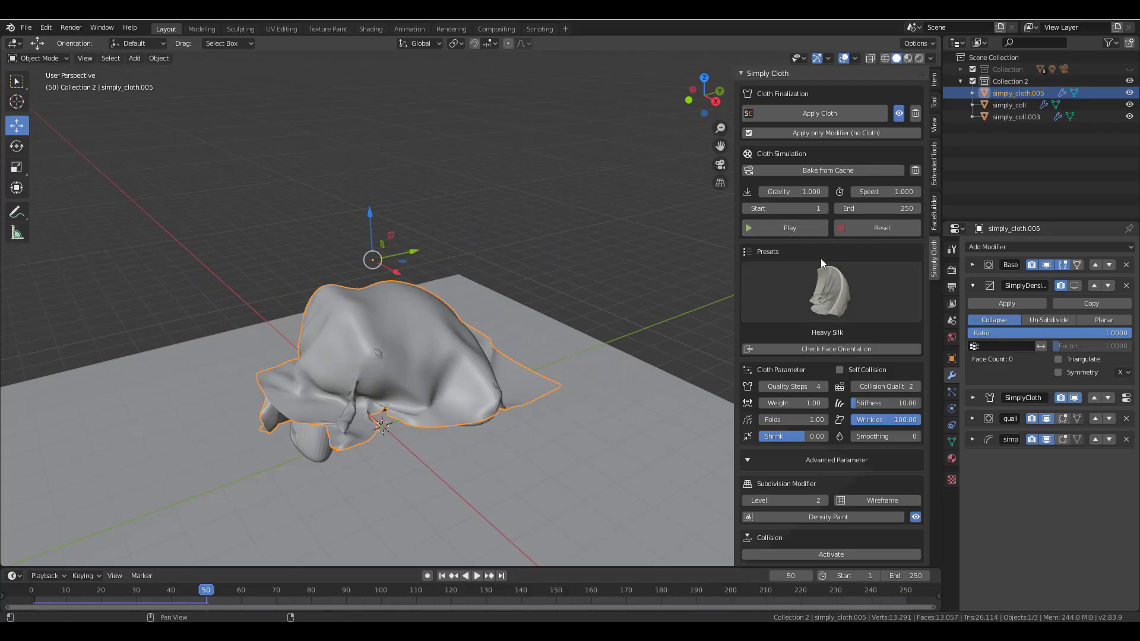
left_click(872, 229)
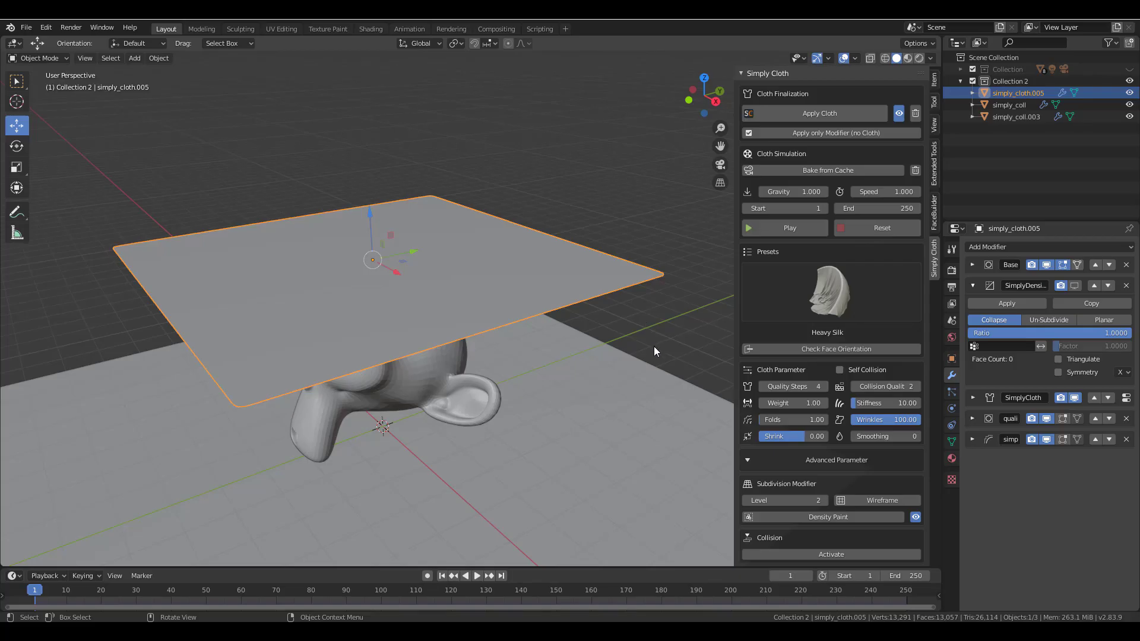
left_click(853, 369)
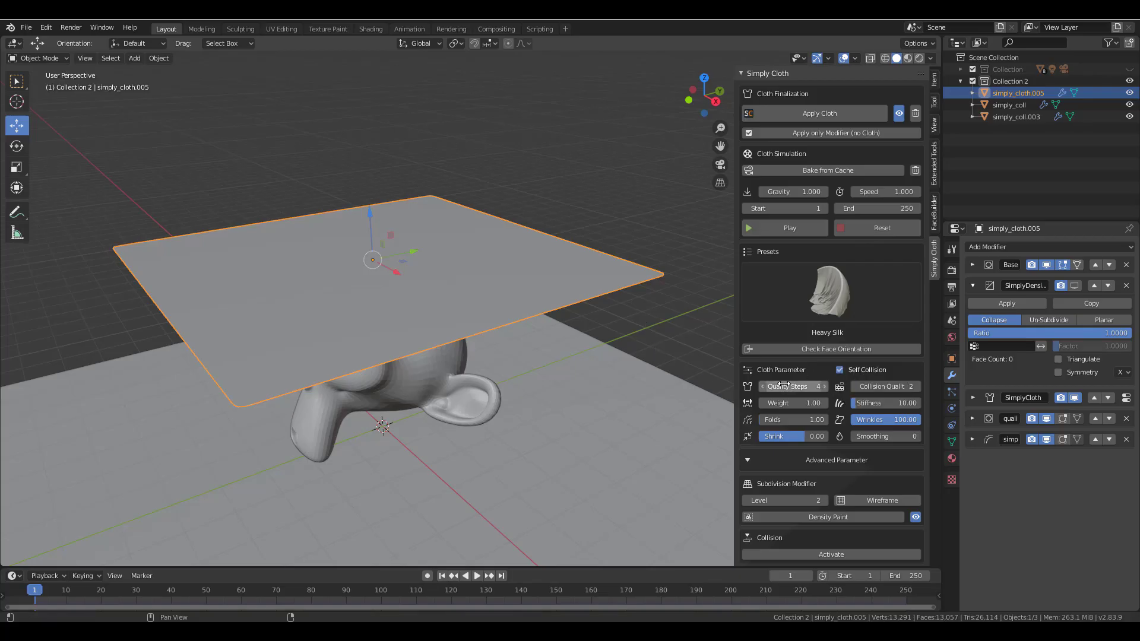
left_click(812, 288)
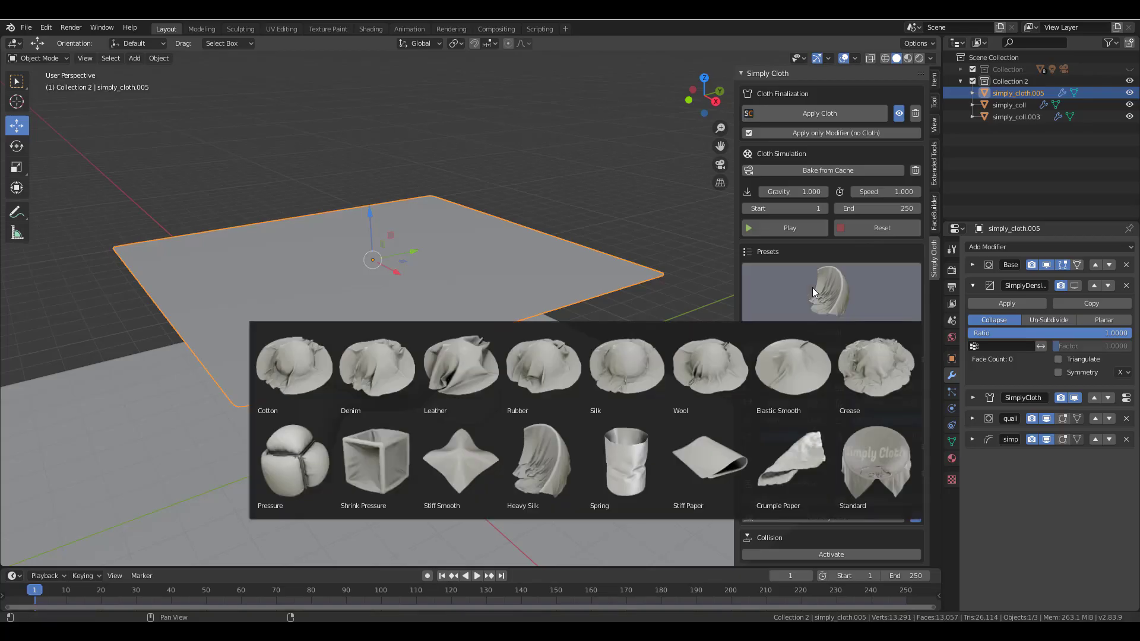
Drape the cloth with the Crumple Paper preset, pausing at frame 36.
left_click(789, 477)
left_click(783, 228)
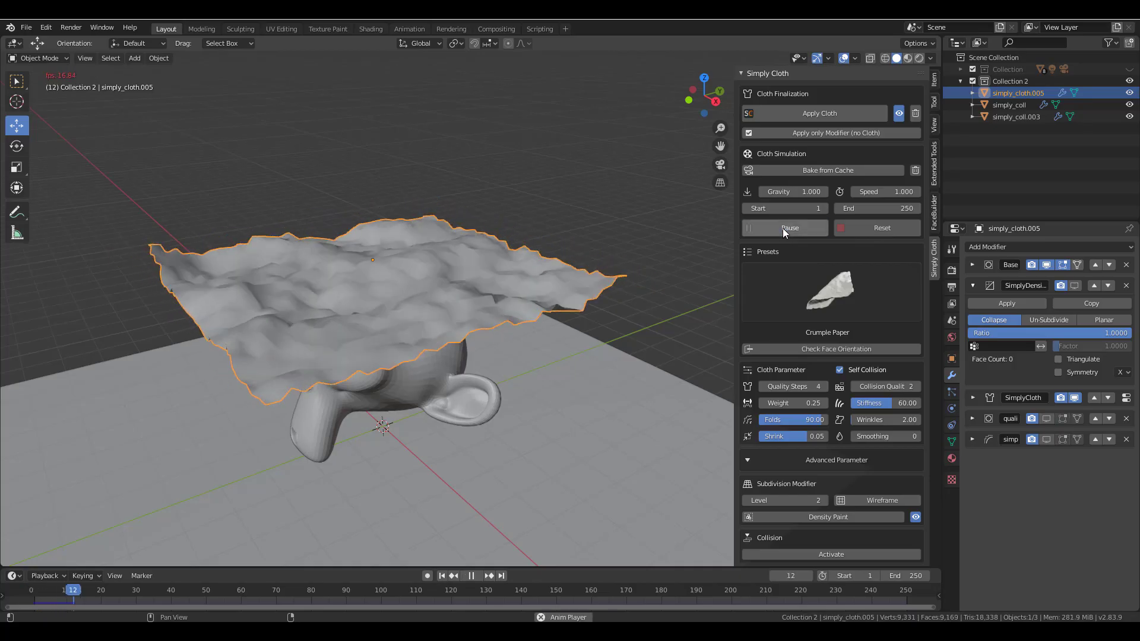
left_click(782, 228)
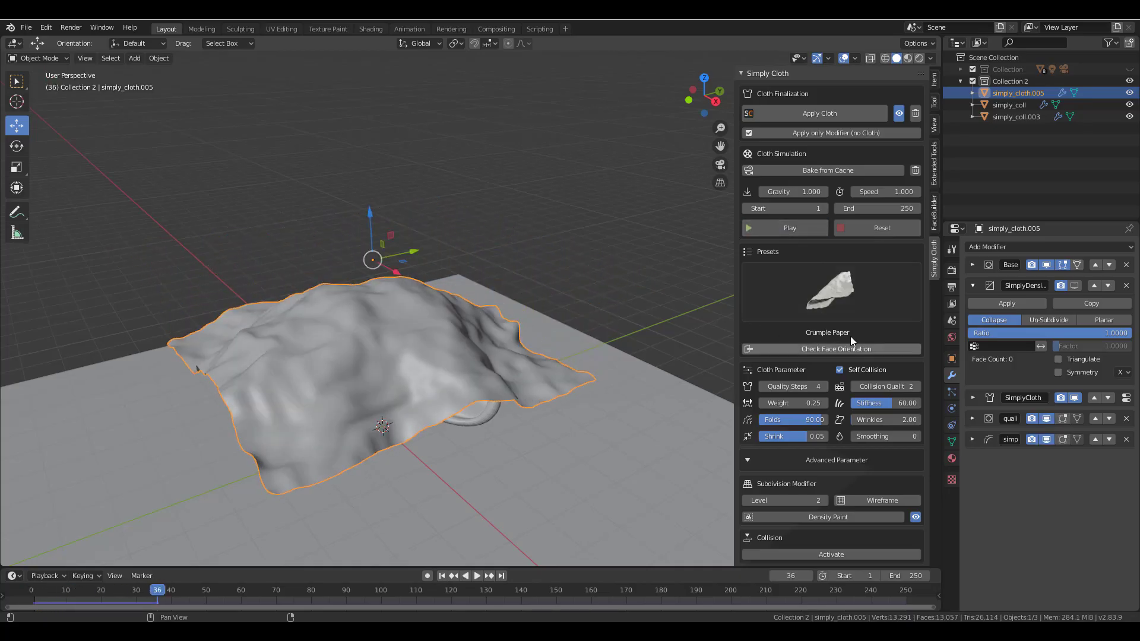
Switch to Stiff Paper, reset the sheet flat and simulate its drape.
left_click(837, 279)
left_click(728, 458)
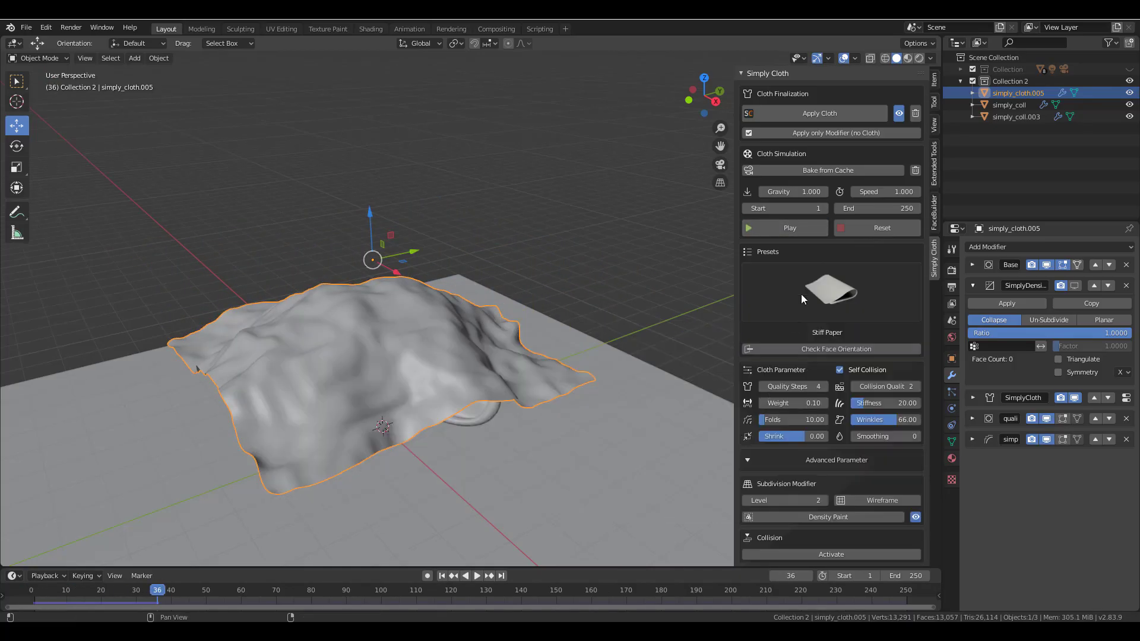
left_click(879, 228)
left_click(800, 233)
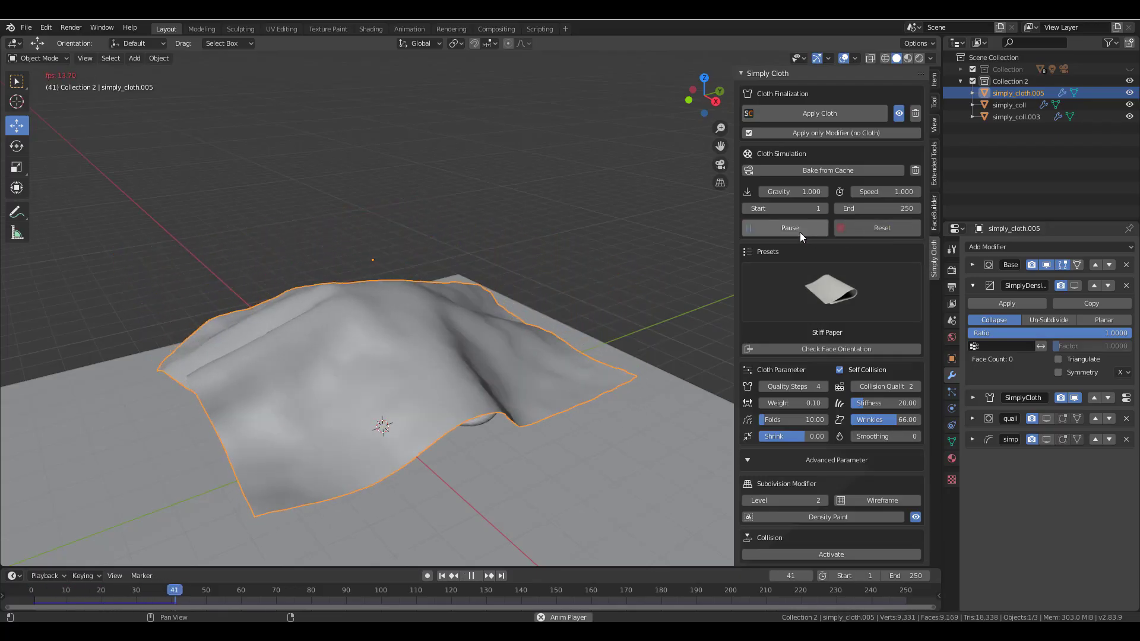
left_click(864, 231)
Apply the Rubber preset and play its simulation.
left_click(831, 291)
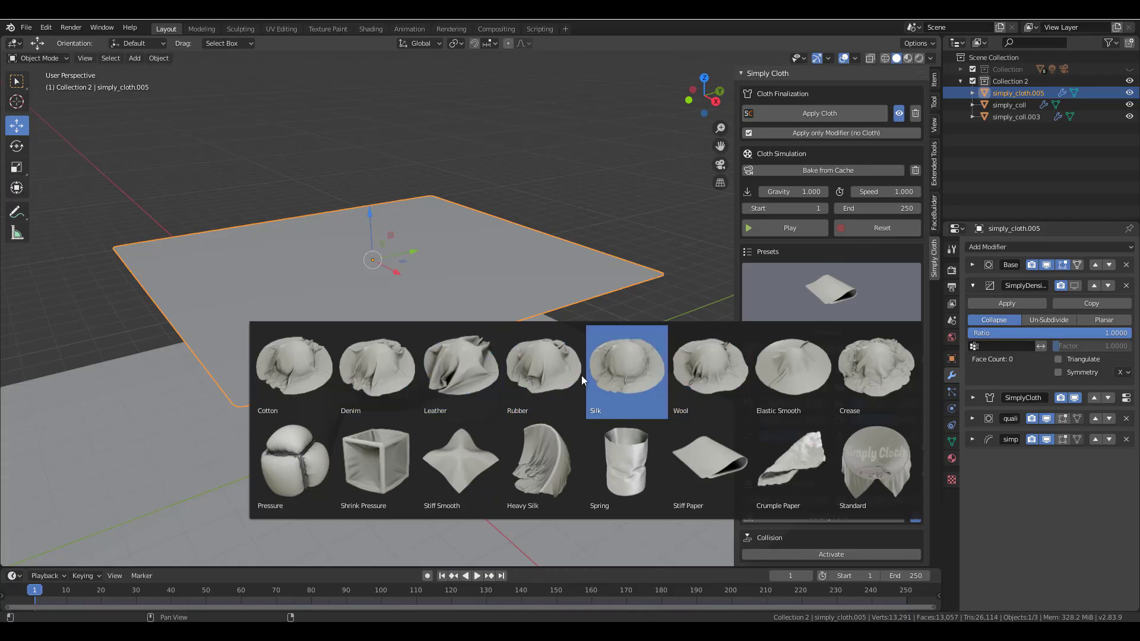
left_click(552, 377)
left_click(772, 227)
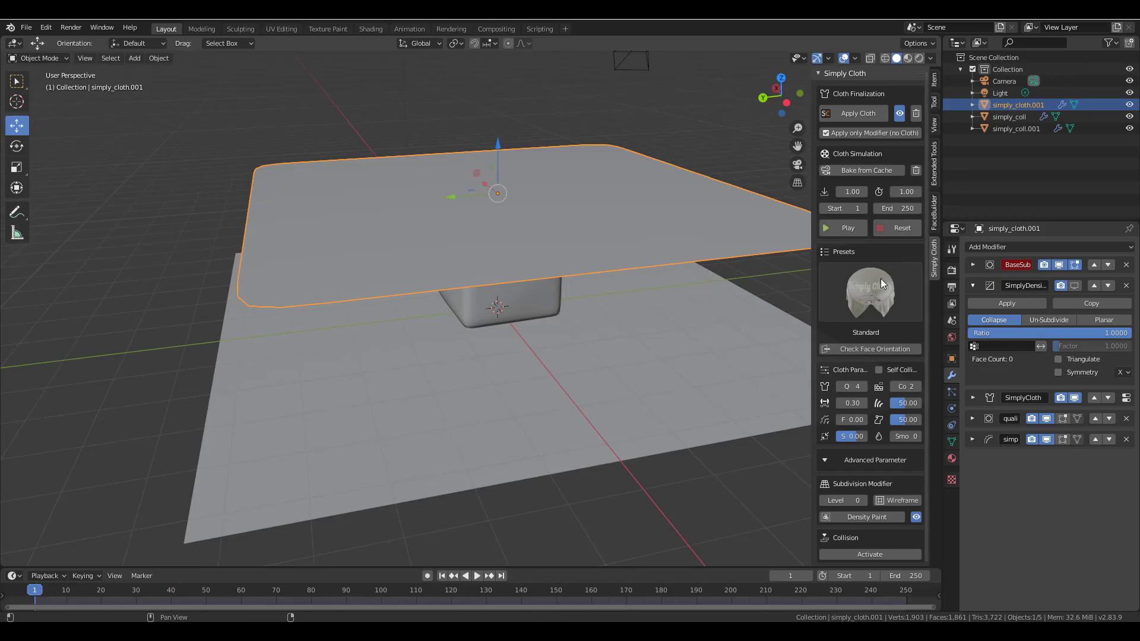
Set the cloth plane's subdivision level to 2 and inspect the denser 6,721-face grid.
middle_click_drag(747, 326, 625, 305)
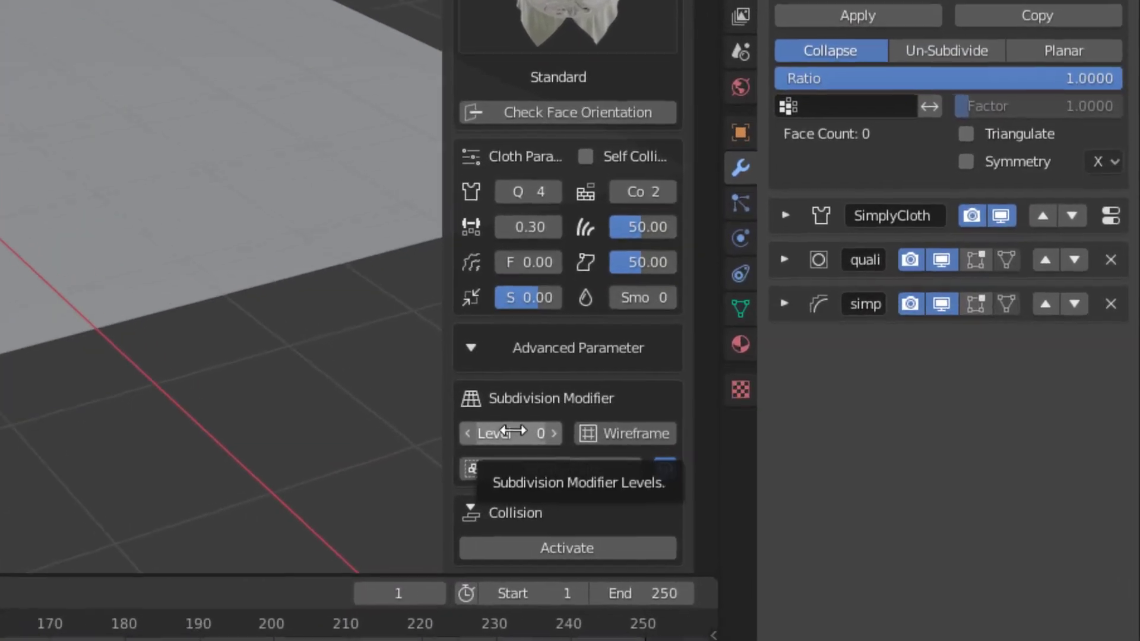
left_click(514, 432)
type("2")
key("Return")
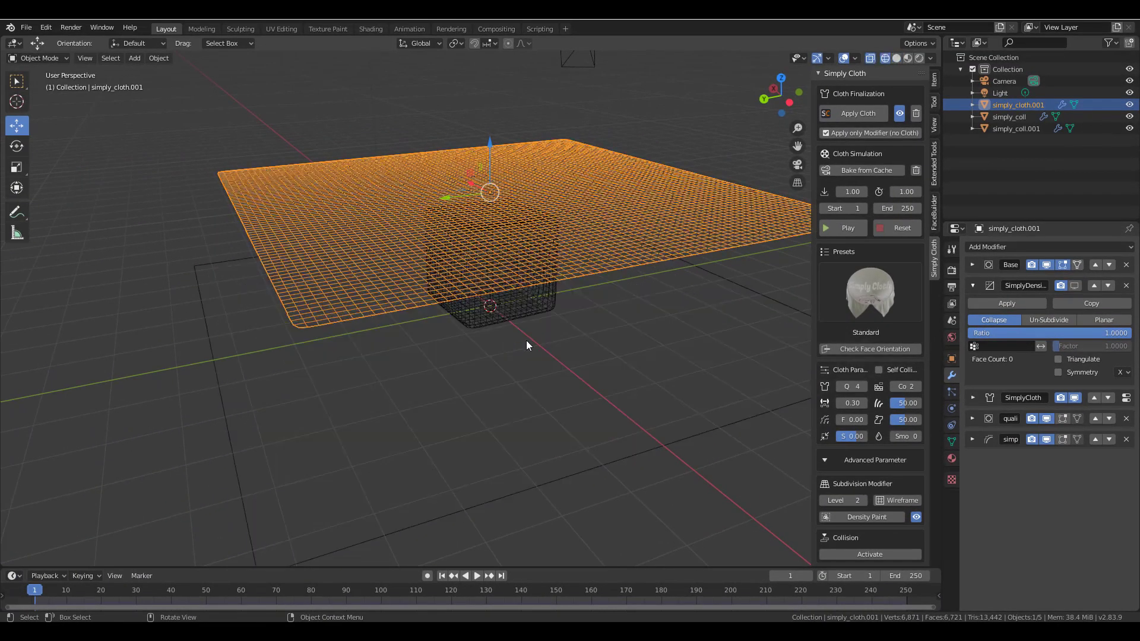
scroll(358, 281, "up", 3)
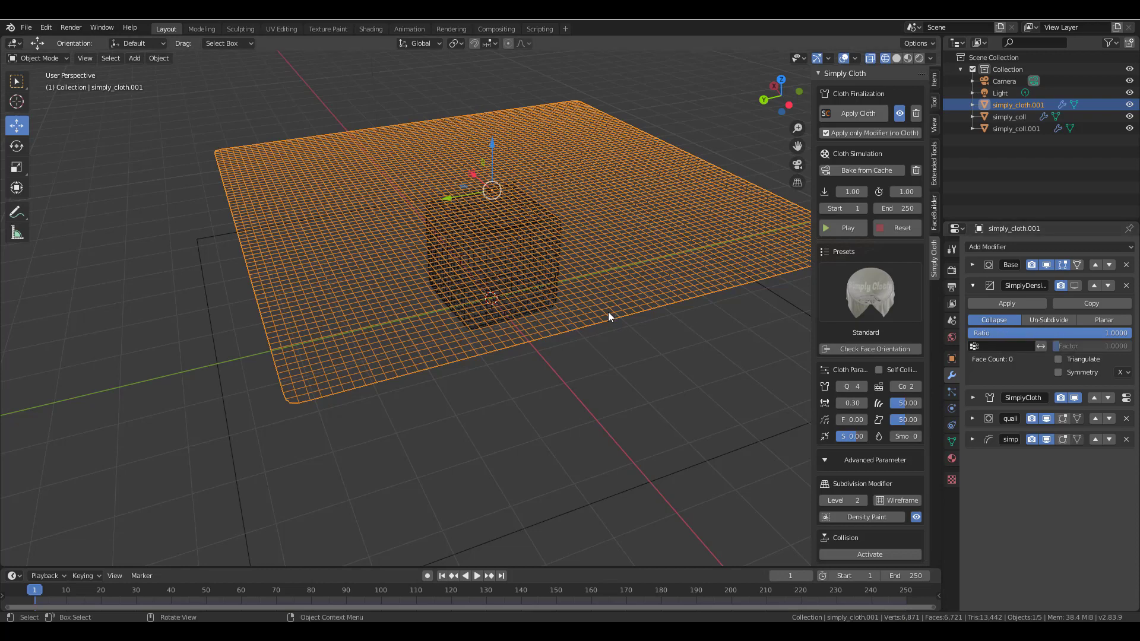
mouse_move(608, 312)
middle_mouse_down()
mouse_move(583, 307)
mouse_move(592, 314)
middle_mouse_up()
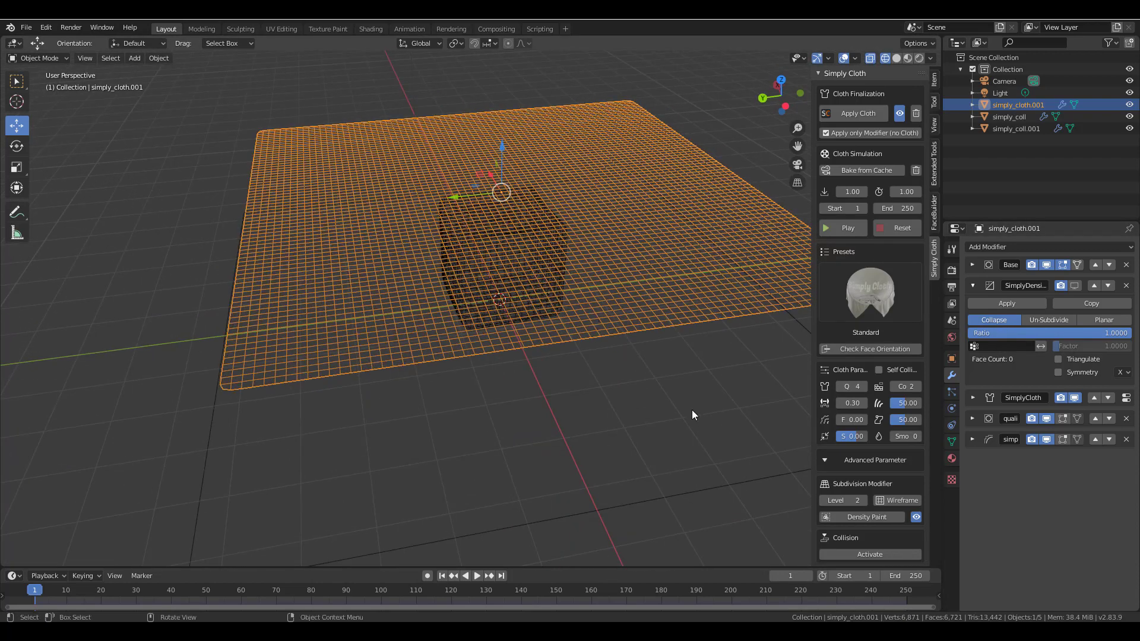
Widen the cloth panel and switch the viewport to Solid shading.
left_click_drag(811, 358, 752, 350)
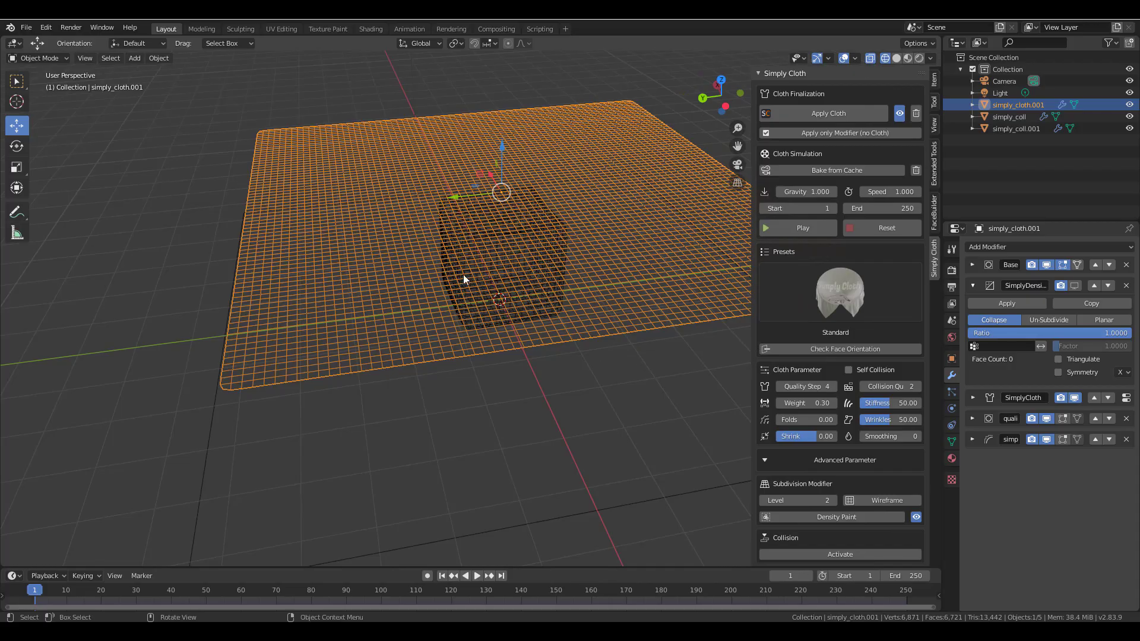
key("z")
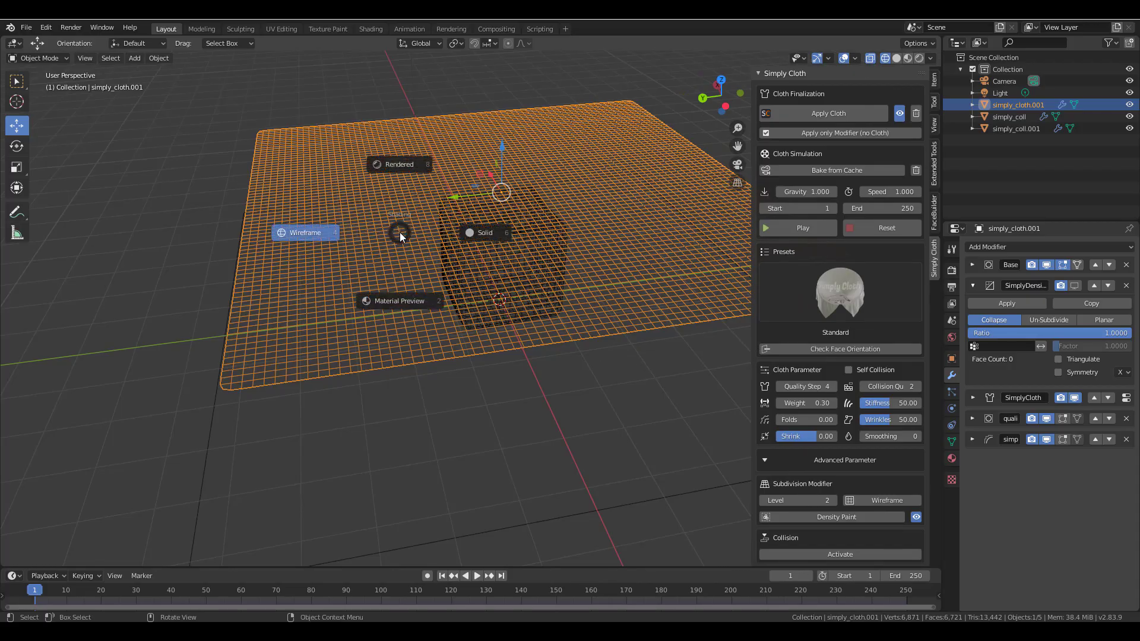
left_click(479, 234)
middle_click_drag(556, 303, 492, 283)
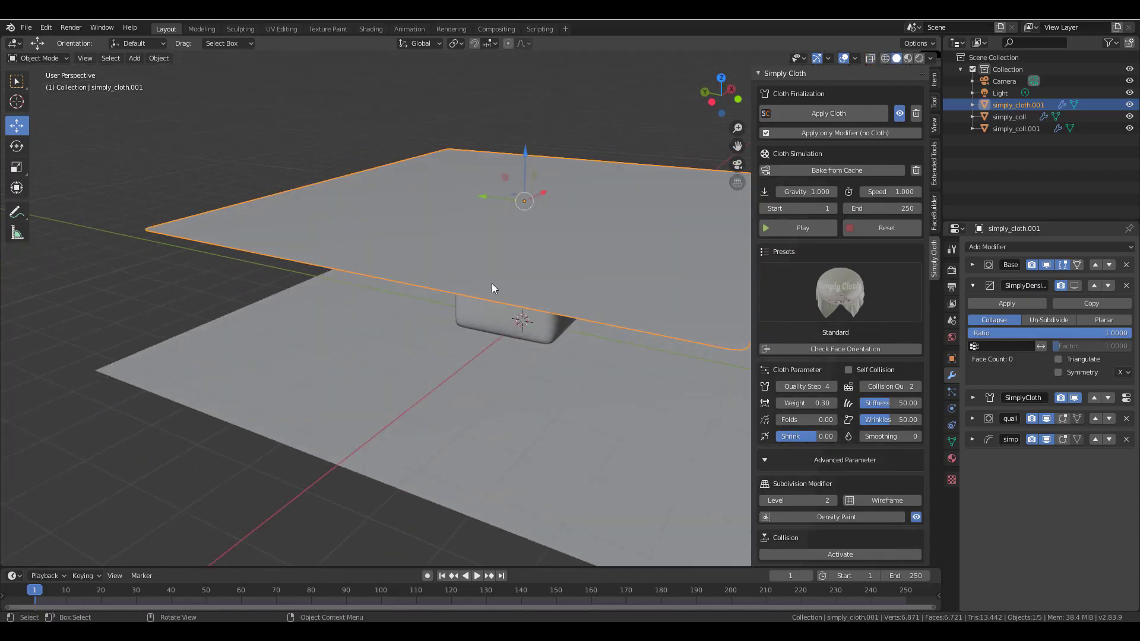
Simulate the sheet dropping onto the cube, stopping at frame 29.
left_click(786, 228)
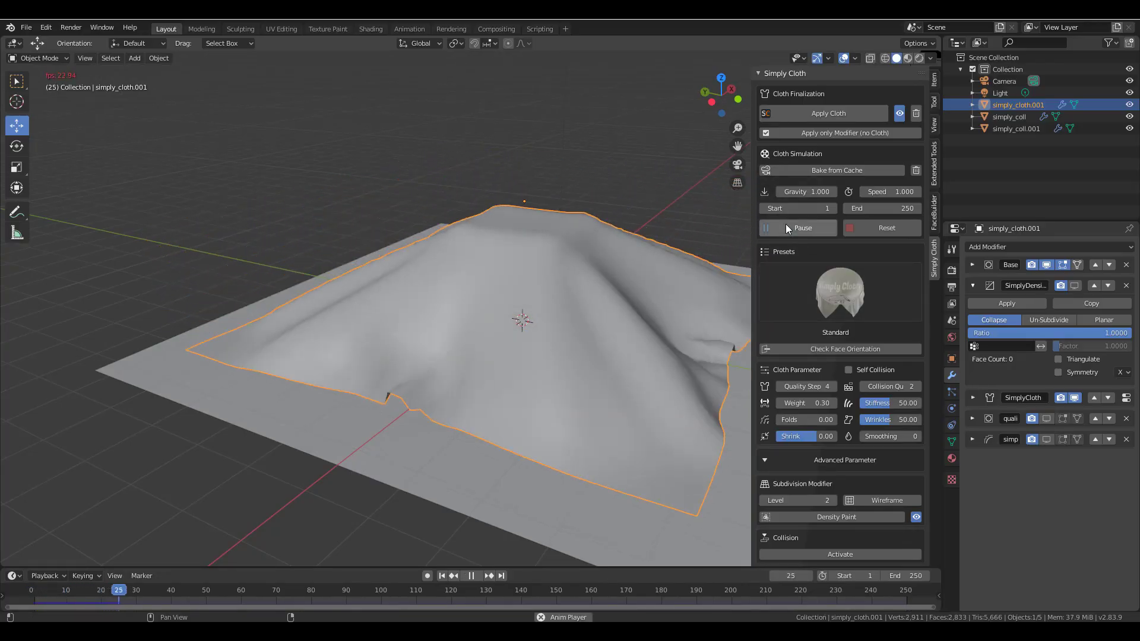
left_click(786, 228)
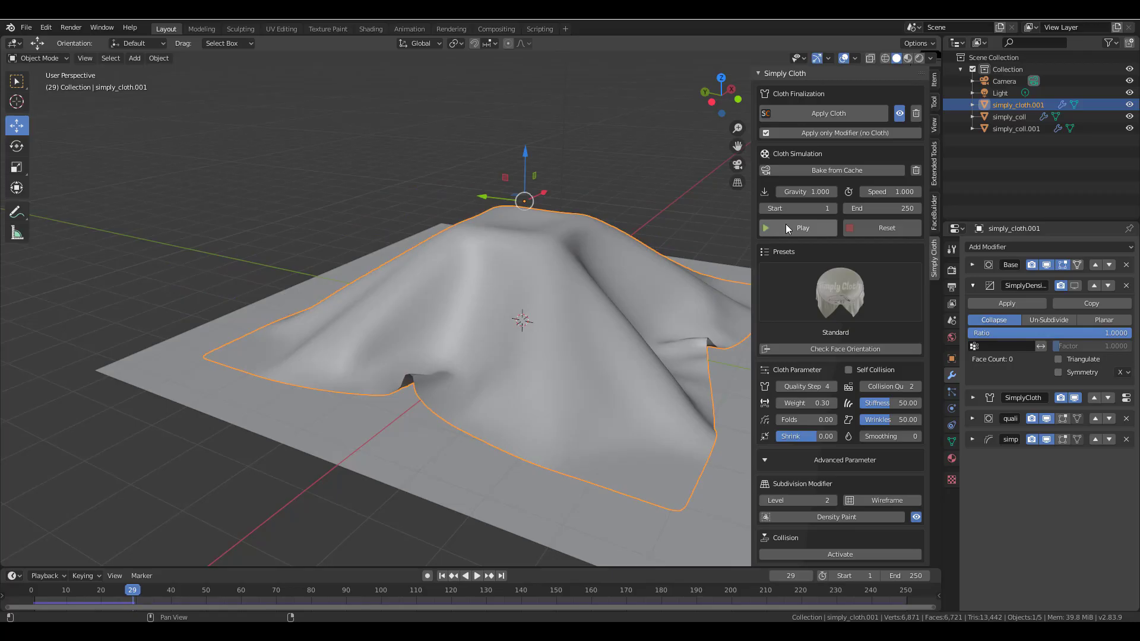
middle_click_drag(432, 254, 261, 271)
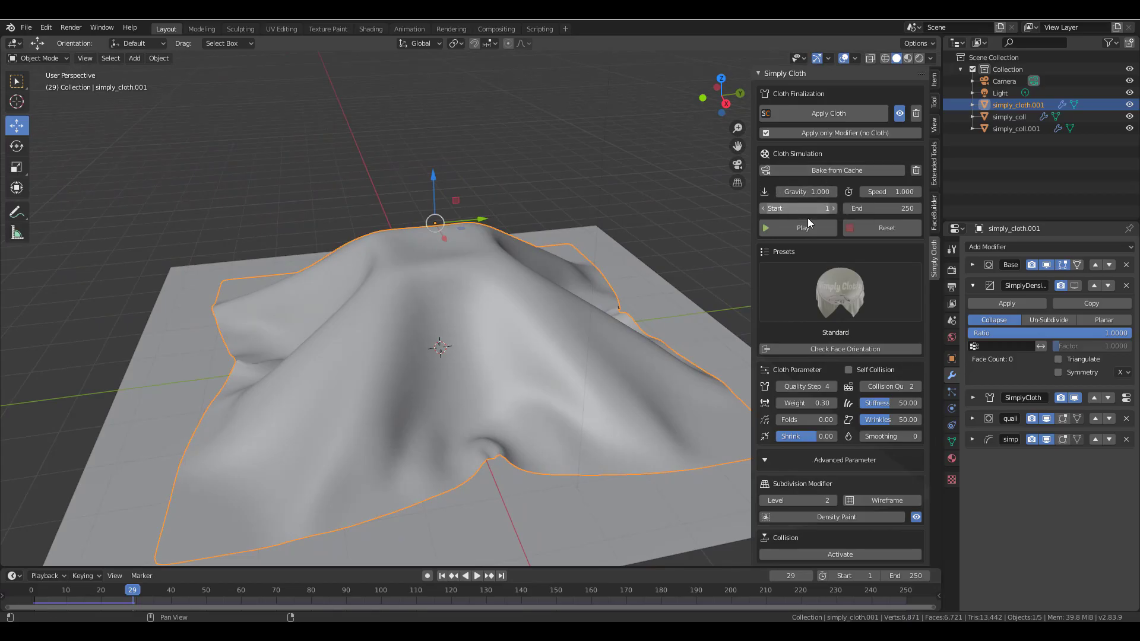
Reset the cloth flat, set gravity to -1, and check the cube below.
left_click(869, 231)
left_click(807, 192)
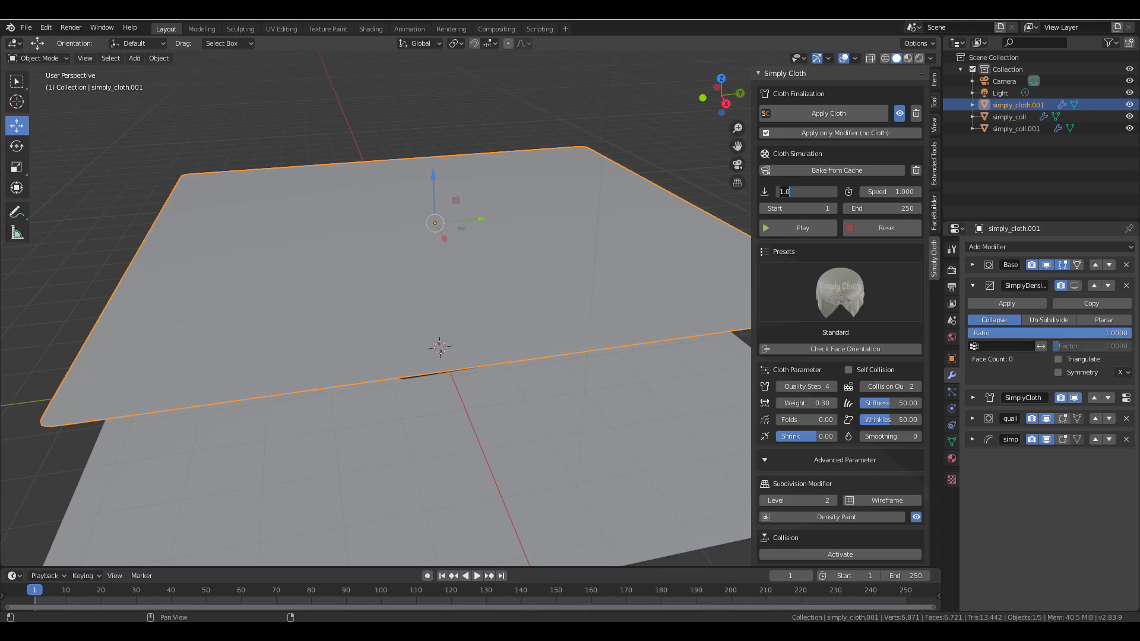
type("-1")
key("Return")
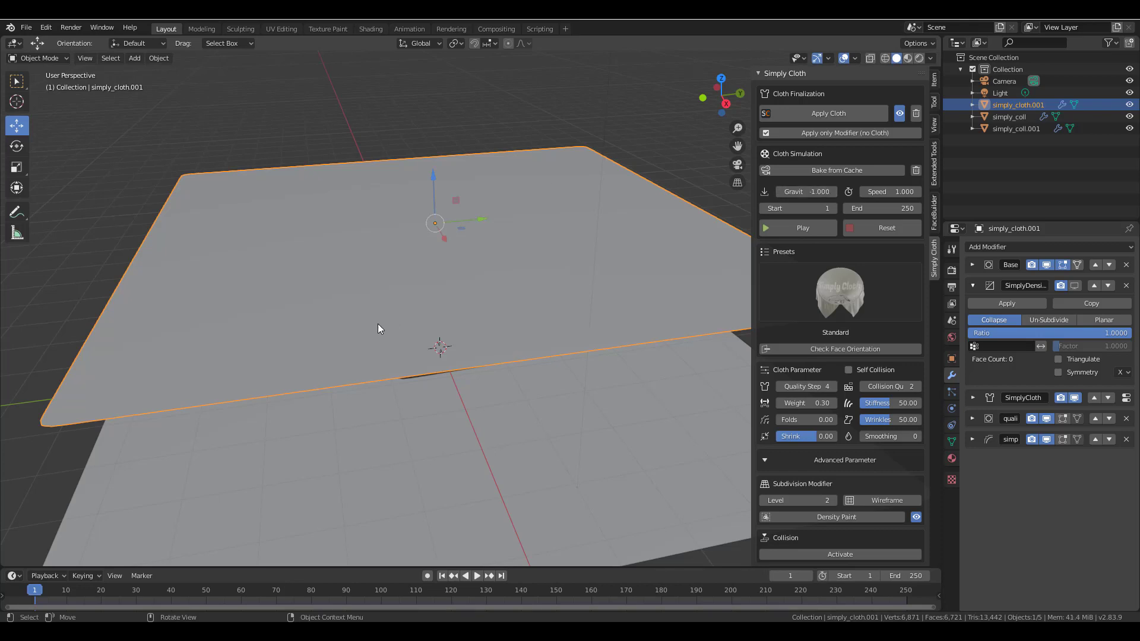
scroll(380, 333, "down", 5)
mouse_move(383, 342)
middle_mouse_down()
mouse_move(454, 343)
mouse_move(402, 330)
middle_mouse_up()
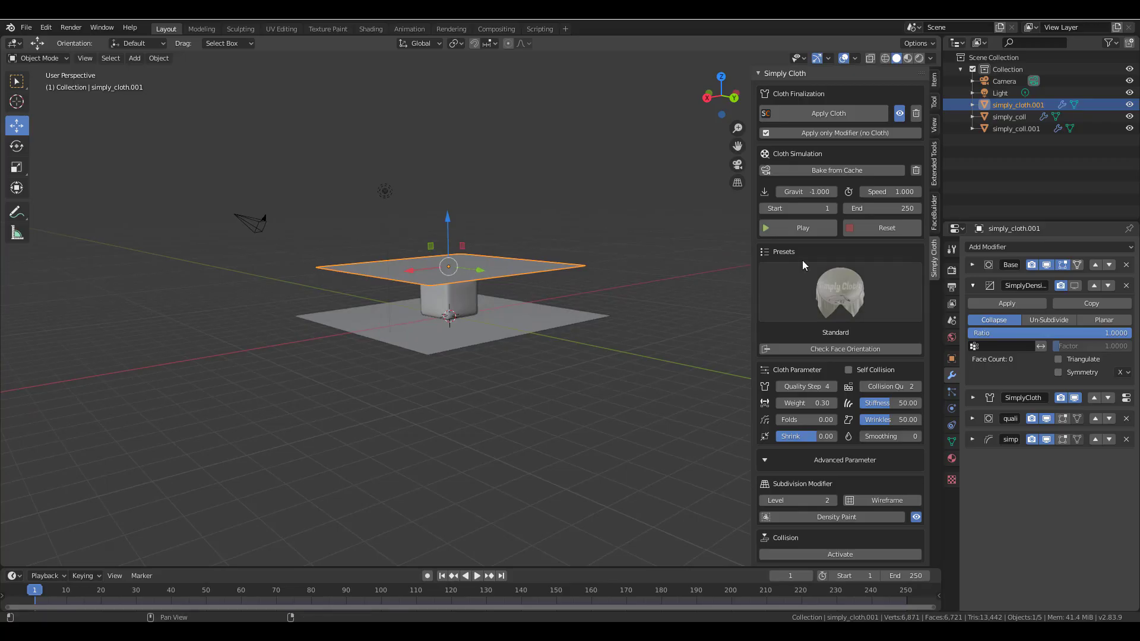
left_click(792, 229)
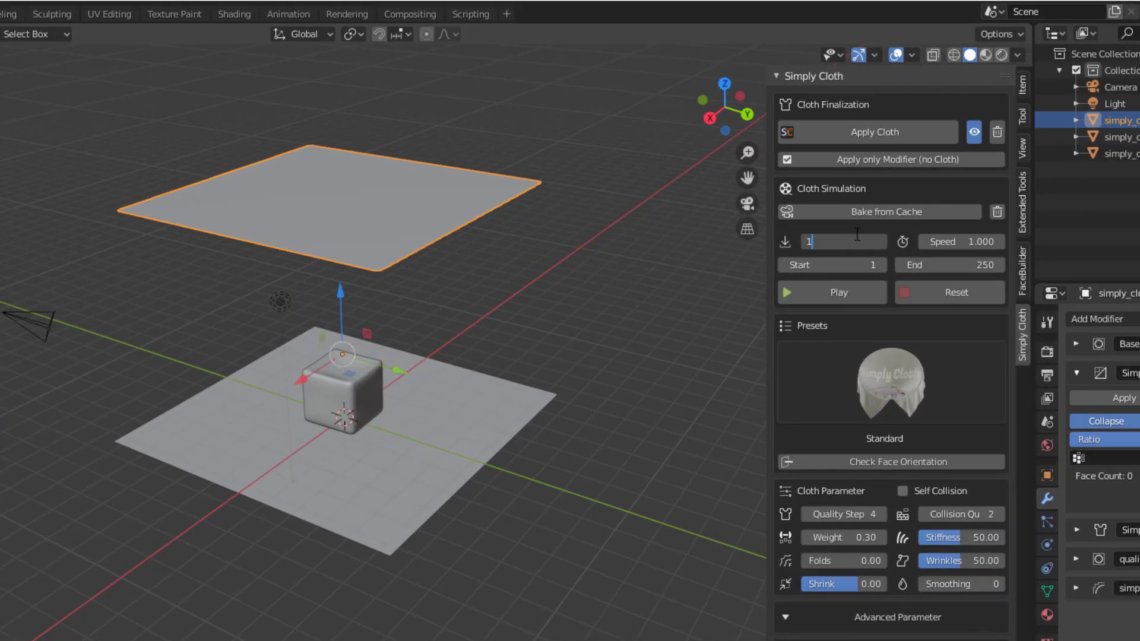
Set gravity back to 1 and simulation speed to 5.
key("Return")
double_click(969, 240)
type("4.0")
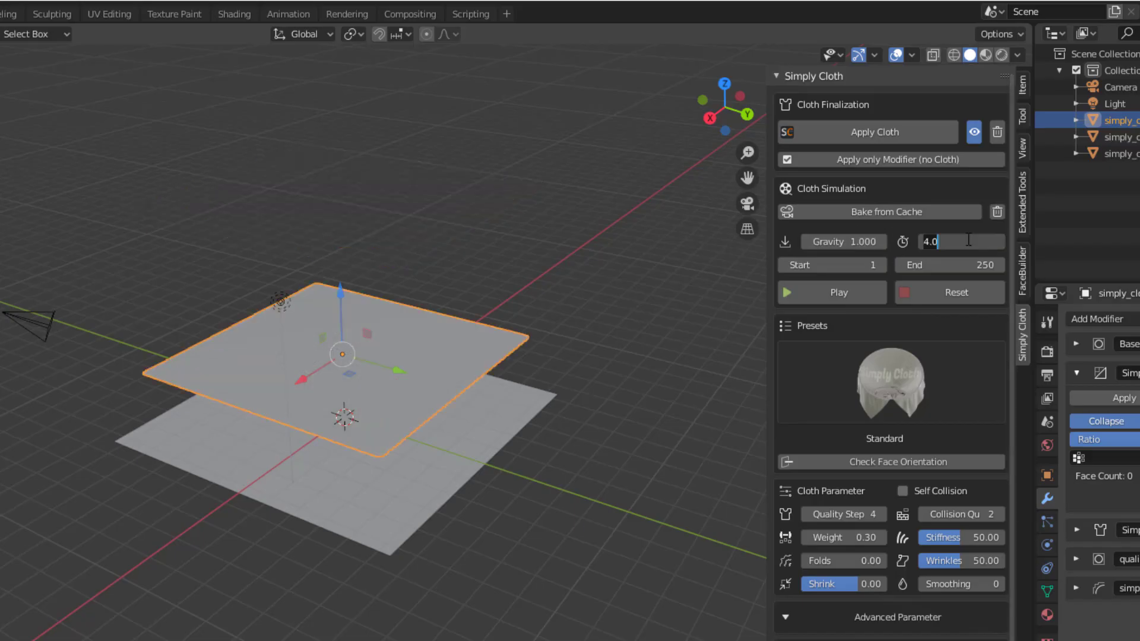
key("BackSpace")
key("BackSpace")
key("BackSpace")
type("5")
key("Return")
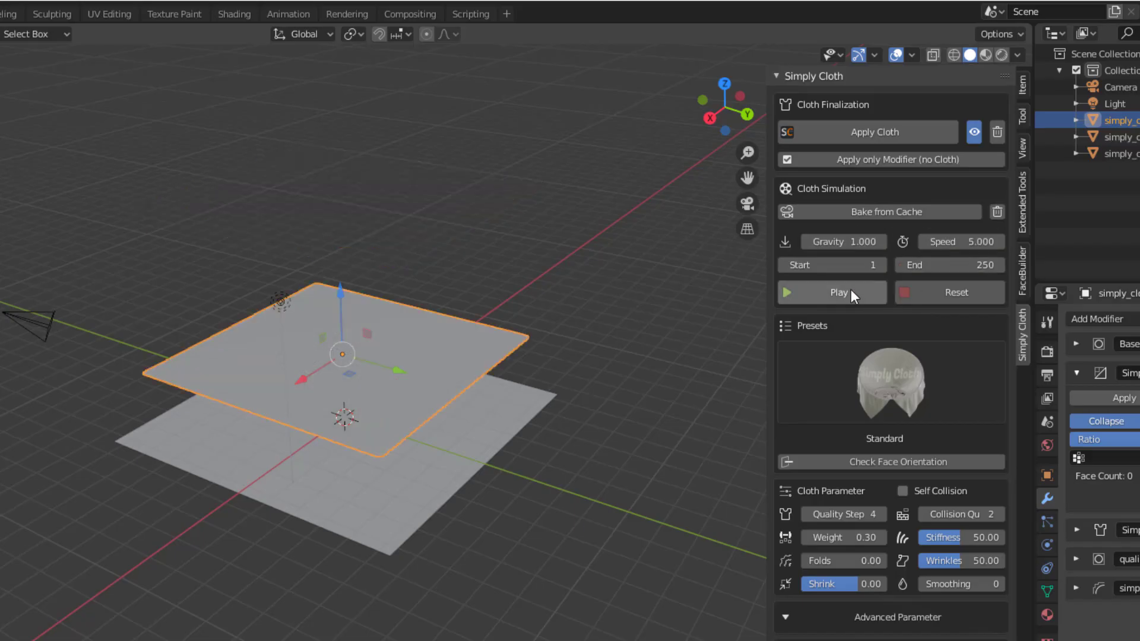
Test the faster drape over the box, then reset the cloth flat.
left_click(850, 291)
left_click(851, 291)
middle_click_drag(291, 440, 358, 435)
scroll(343, 410, "up", 4)
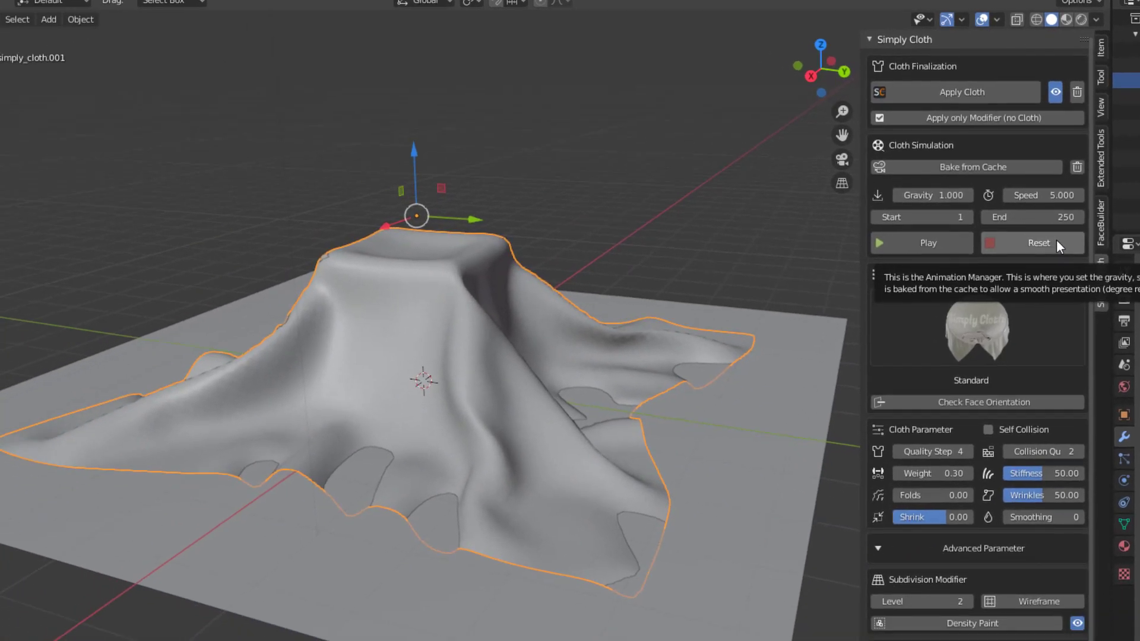
left_click(976, 290)
middle_click_drag(736, 323, 715, 326)
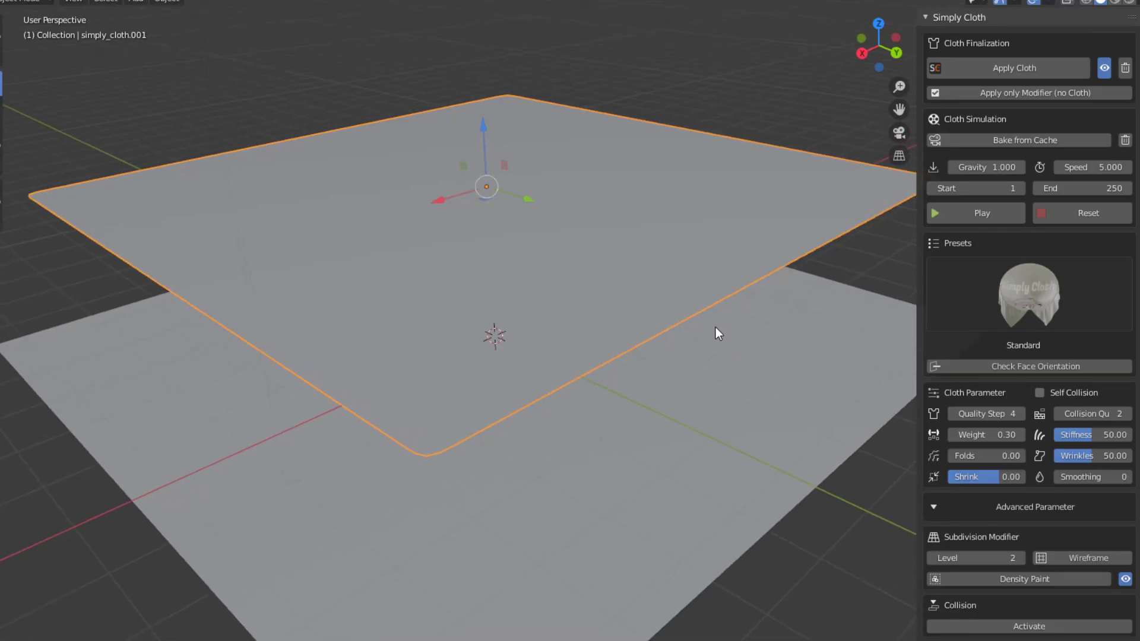
Delete the cloth sheet and convert the cube simply_coll.001 from collision object to cloth.
key("Delete")
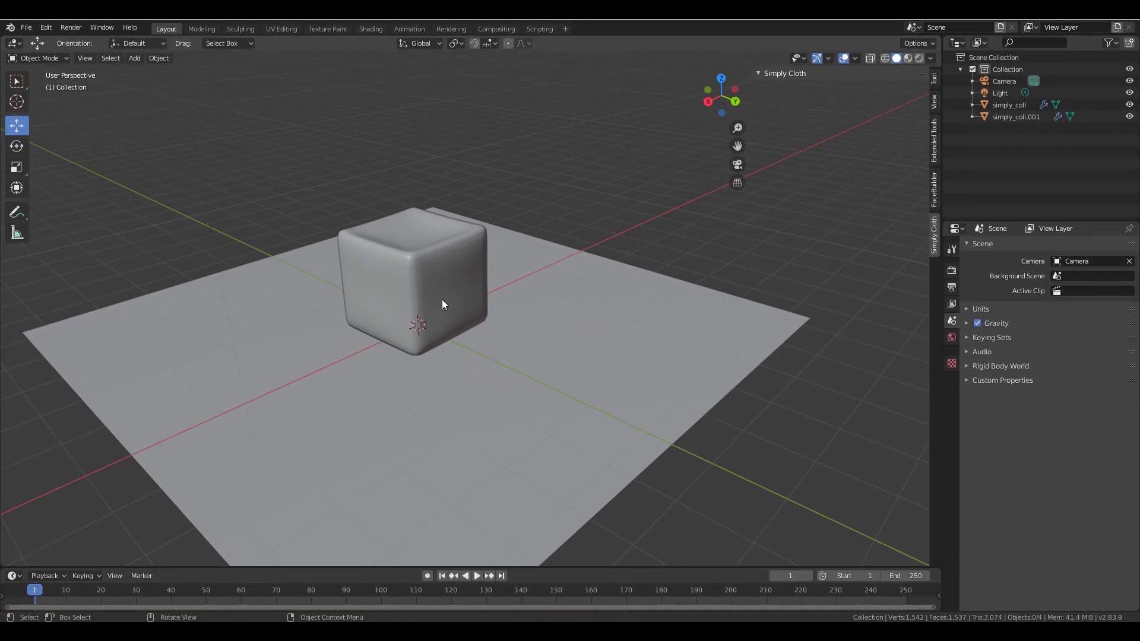
left_click(439, 301)
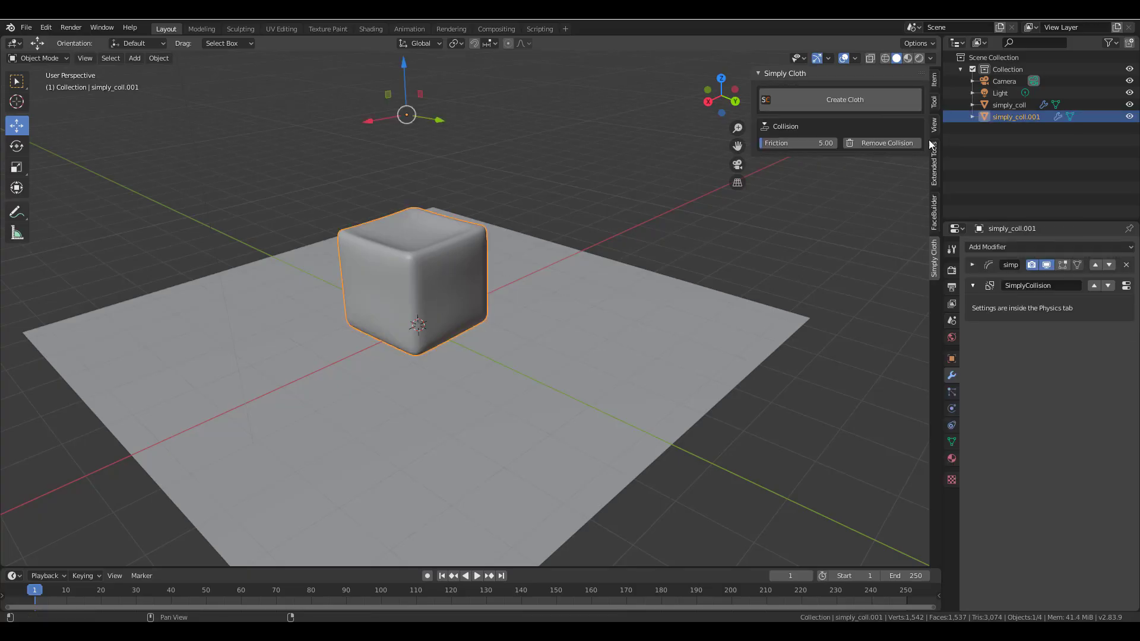
left_click(909, 142)
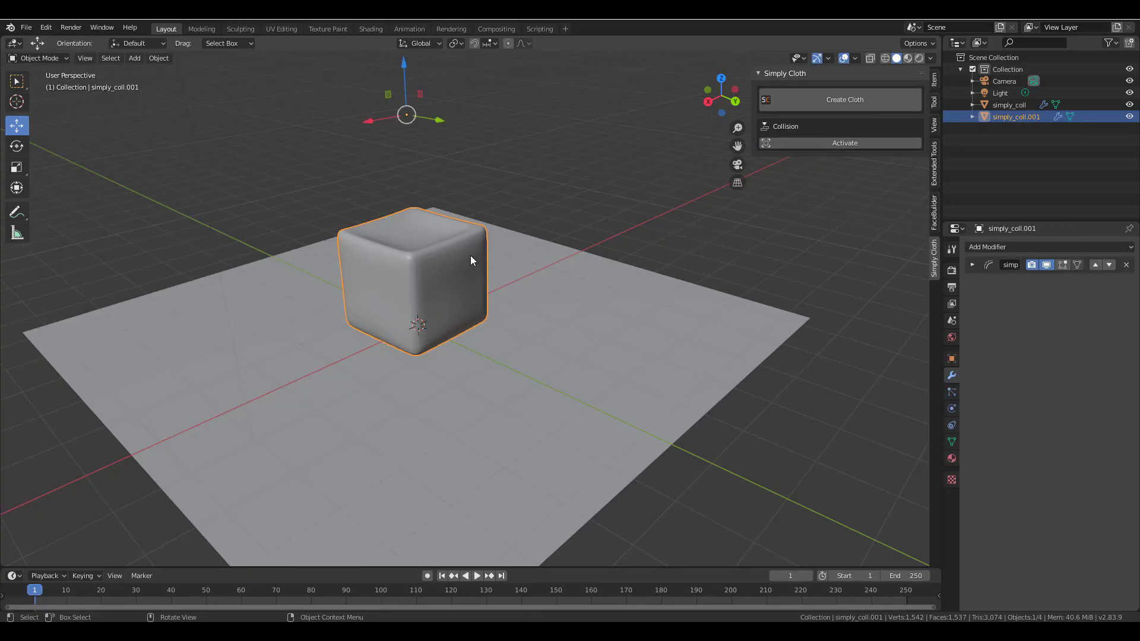
left_click(844, 103)
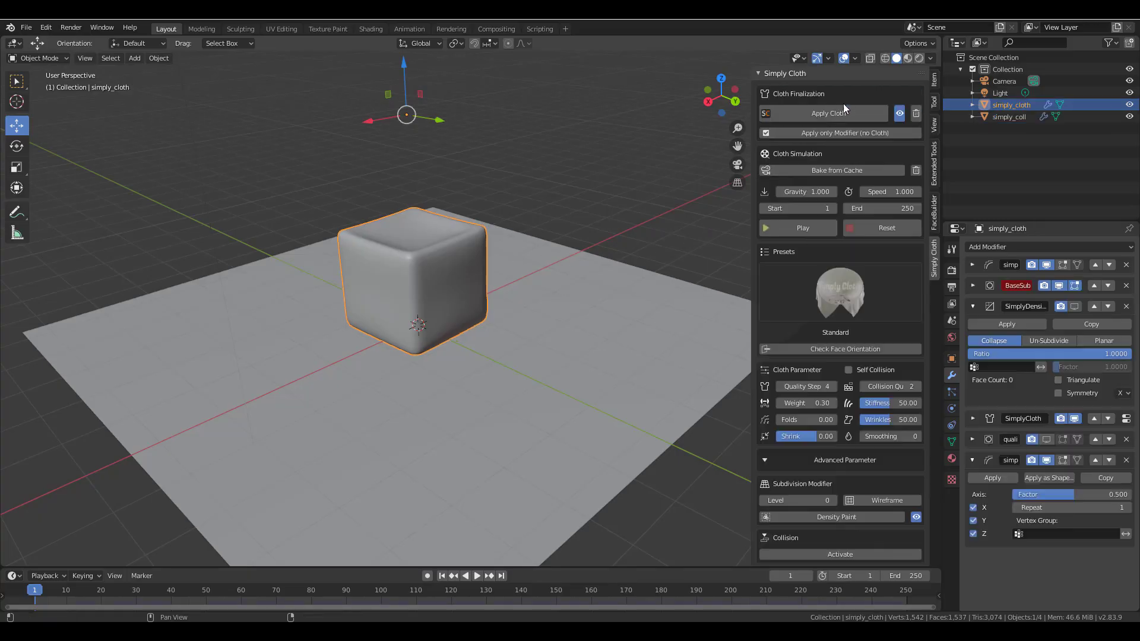
left_click(854, 291)
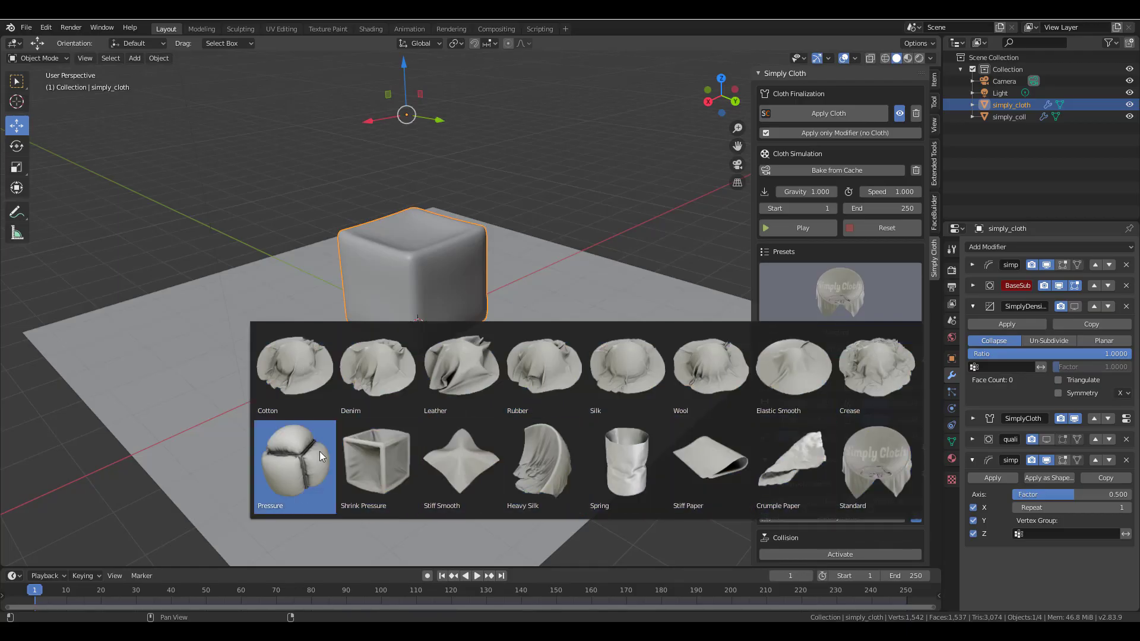
Apply the Pressure preset to the cube, preview it inflating, then reset to frame 1.
left_click(290, 458)
middle_click_drag(510, 415, 477, 406)
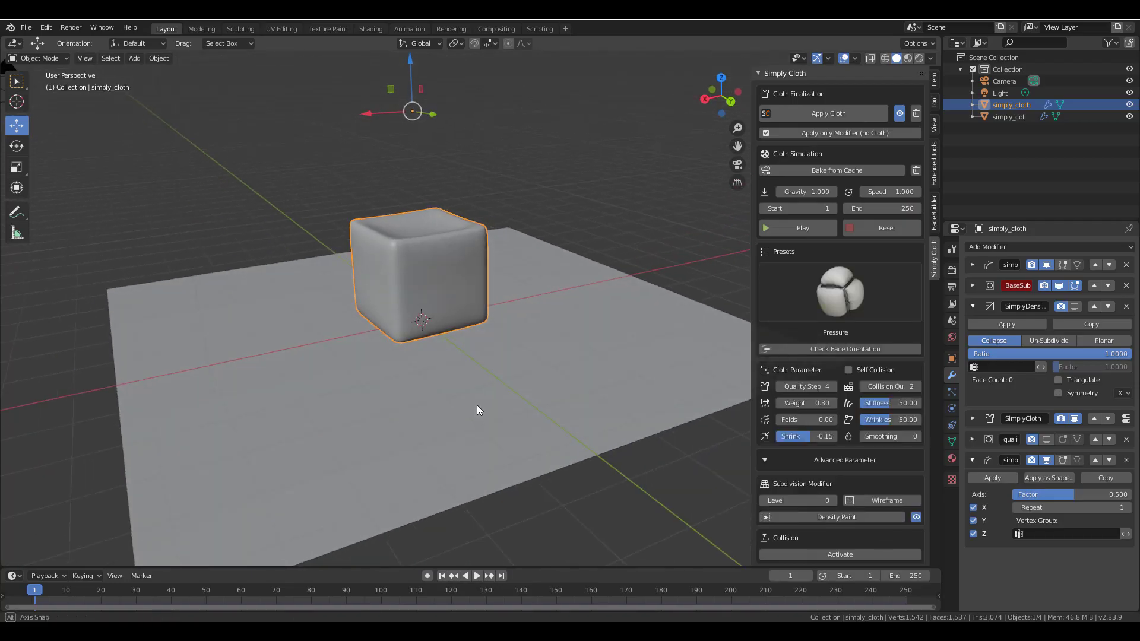
scroll(490, 361, "down", 2)
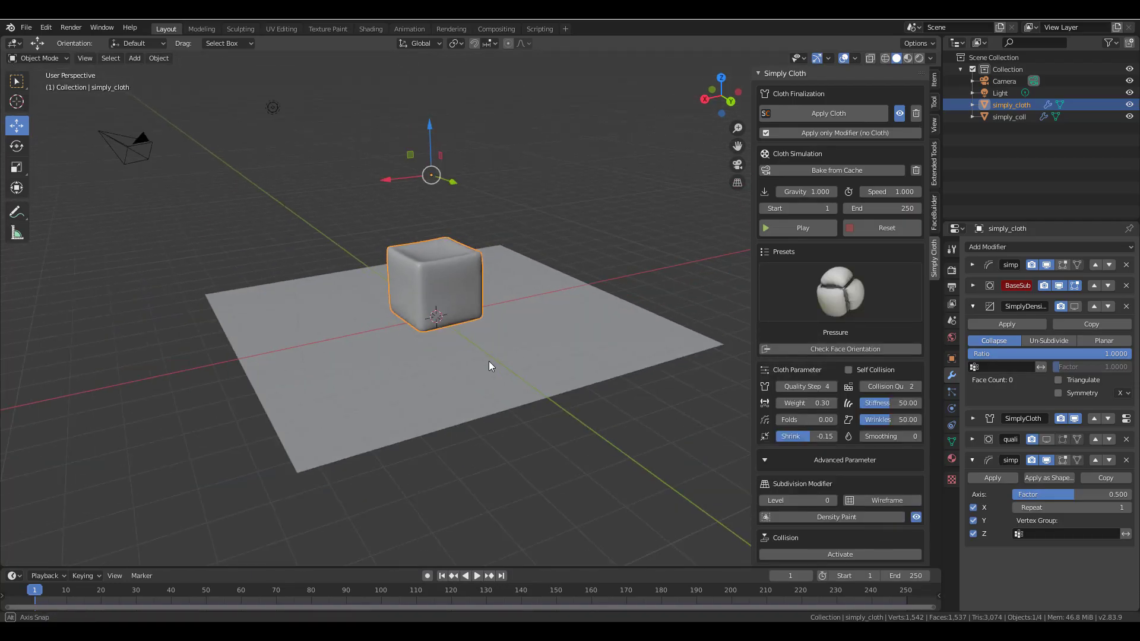
left_click(791, 232)
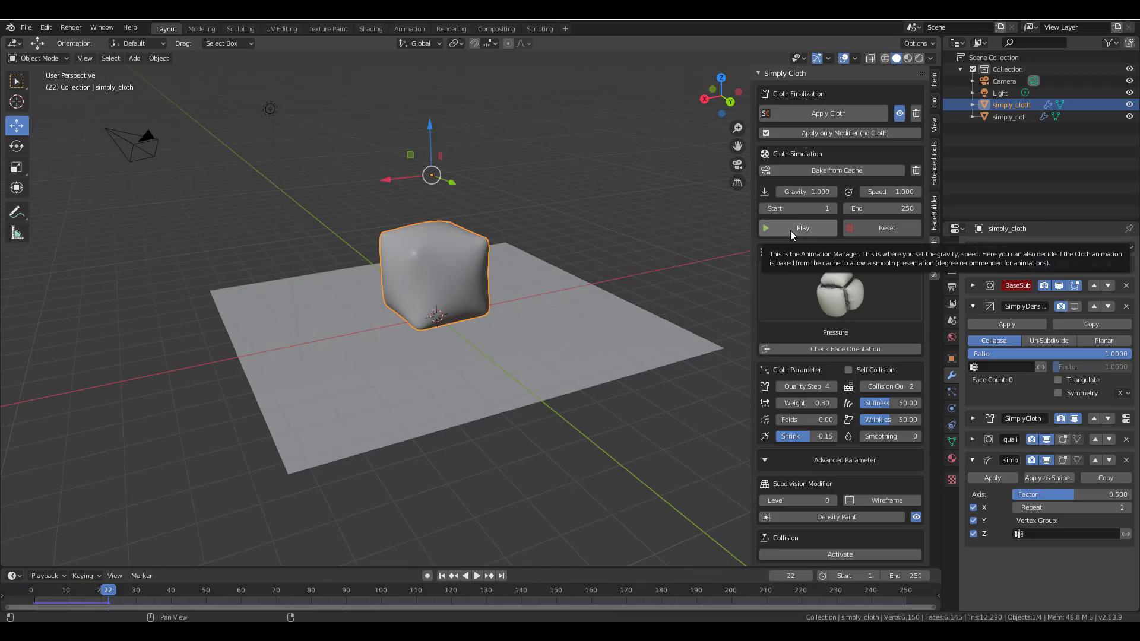
scroll(486, 242, "up", 3)
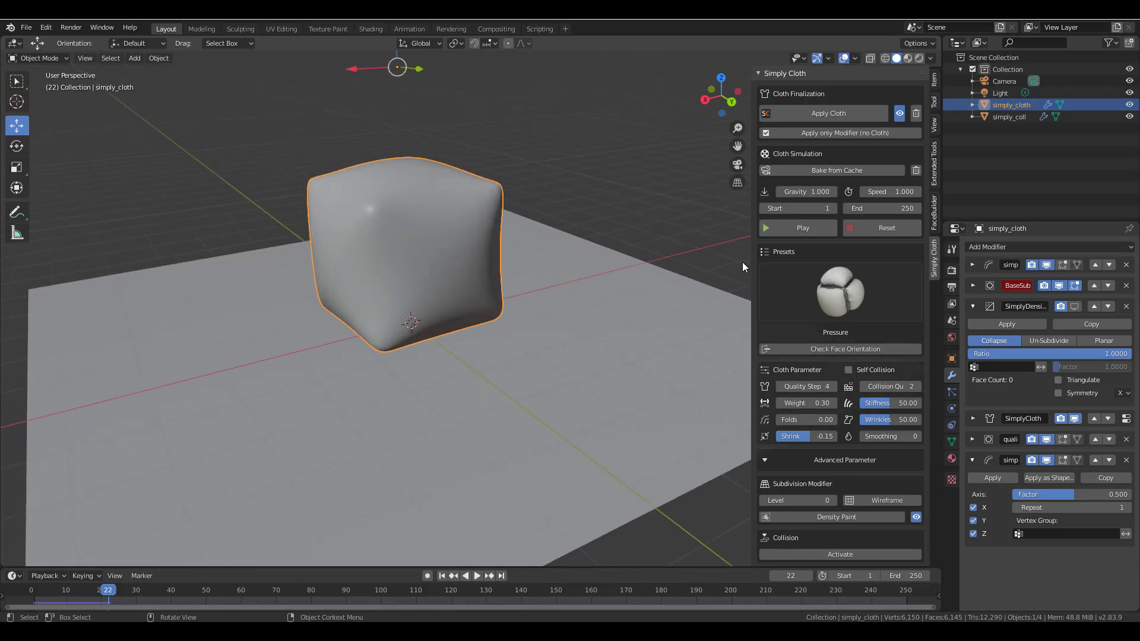
left_click(881, 229)
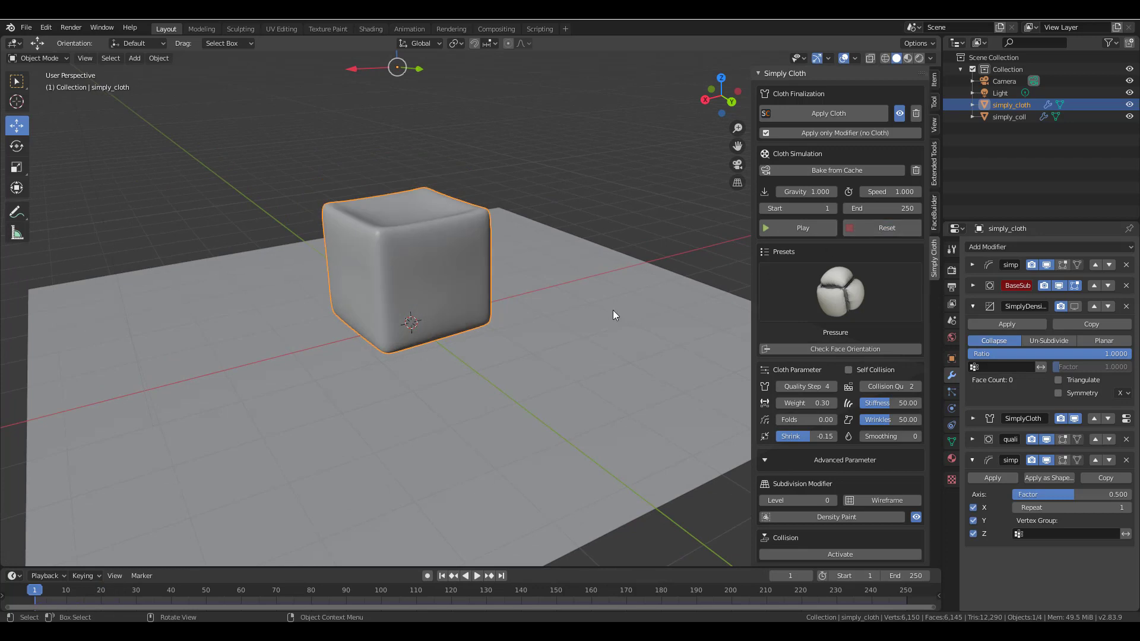
scroll(423, 287, "up", 2)
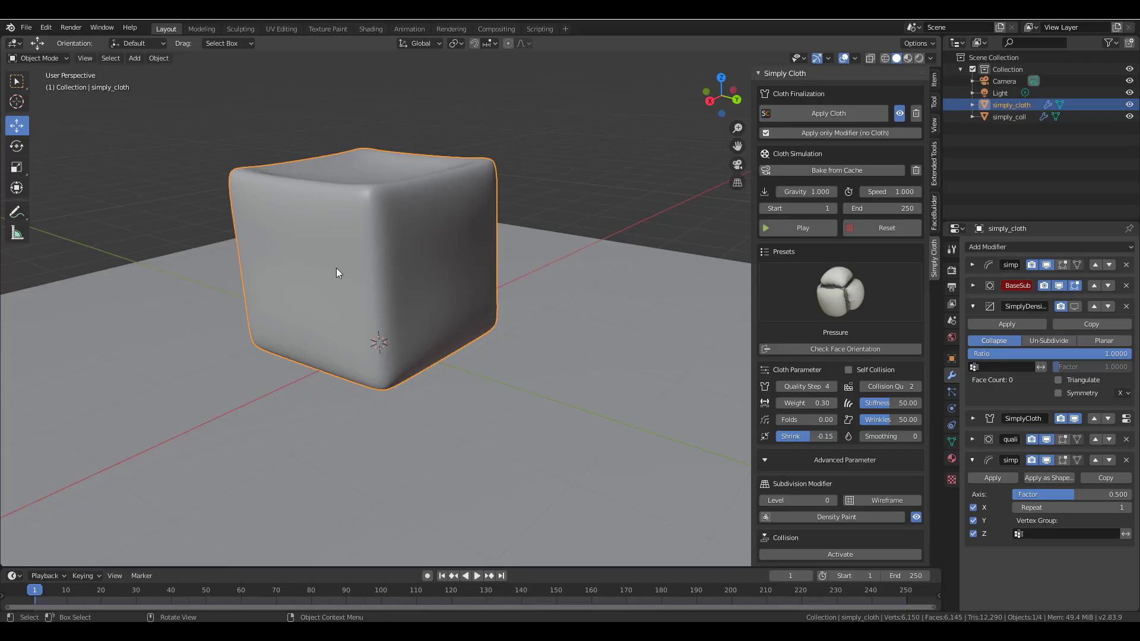
Pin face patches on the cube's top and front as a new pin group.
middle_click_drag(369, 297, 336, 269)
scroll(338, 265, "up", 2)
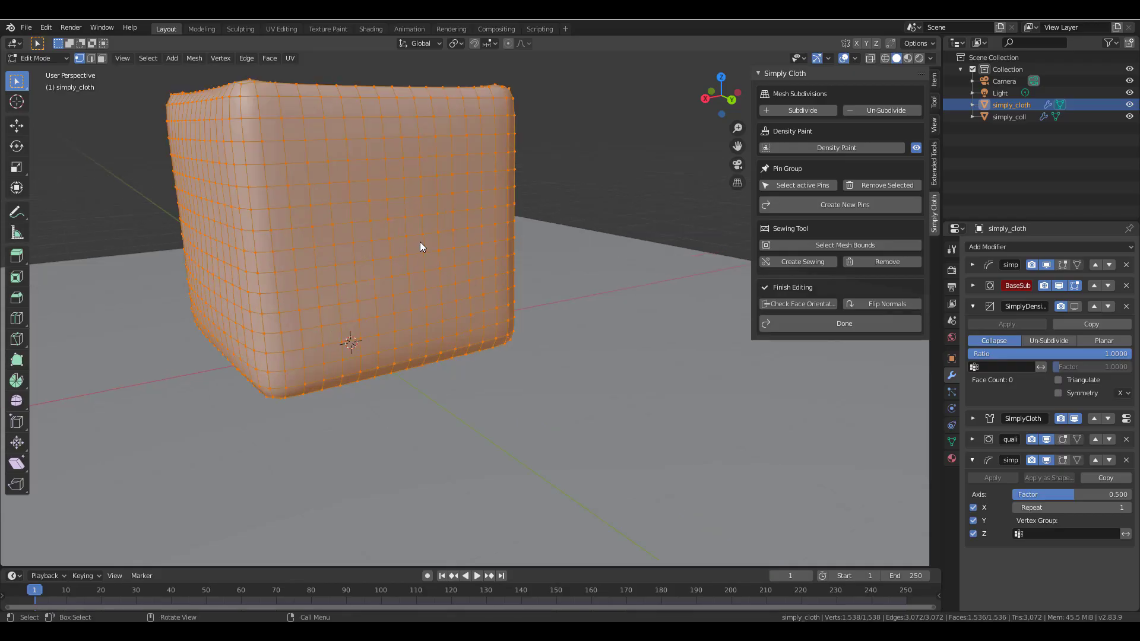
middle_click_drag(420, 246, 514, 306, "shift")
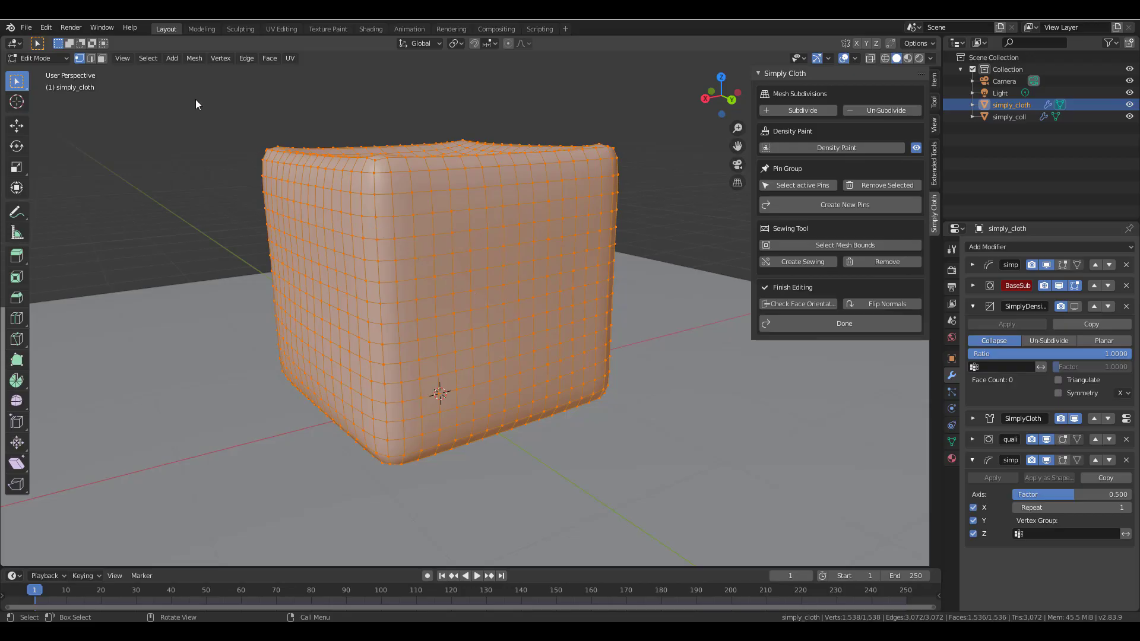
left_click(101, 58)
middle_click_drag(510, 334, 543, 351)
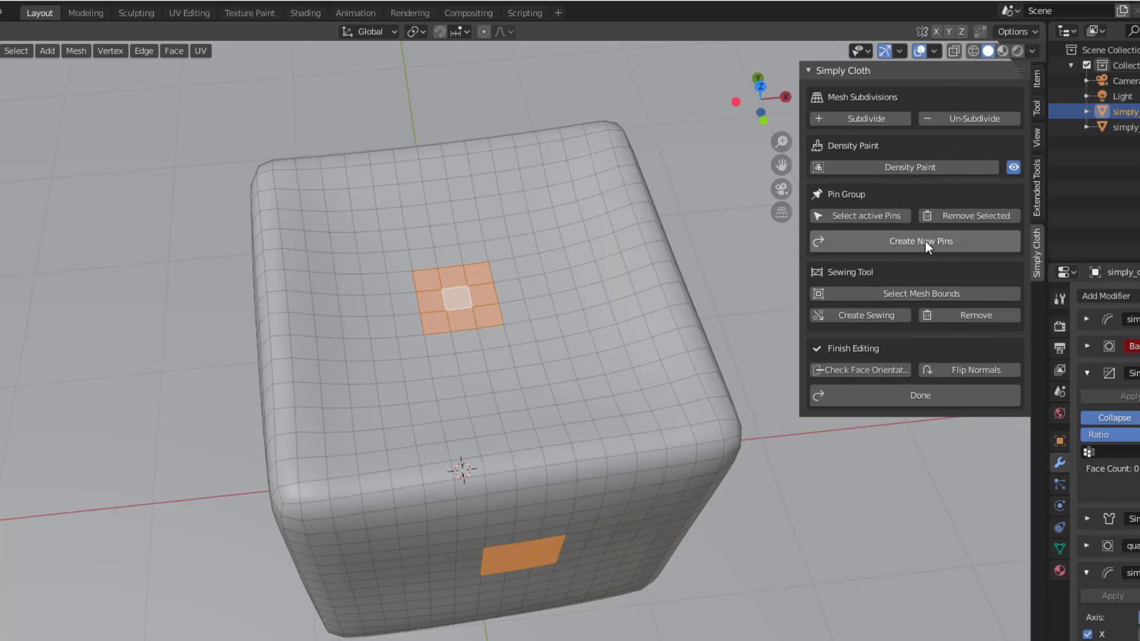
left_click(901, 243)
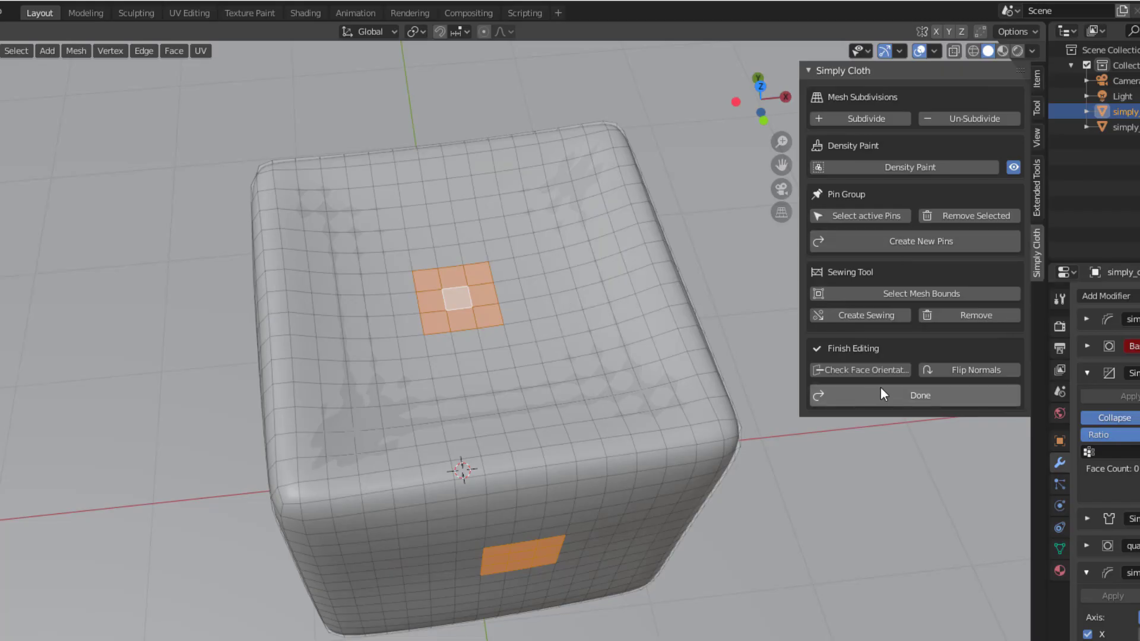
left_click(893, 395)
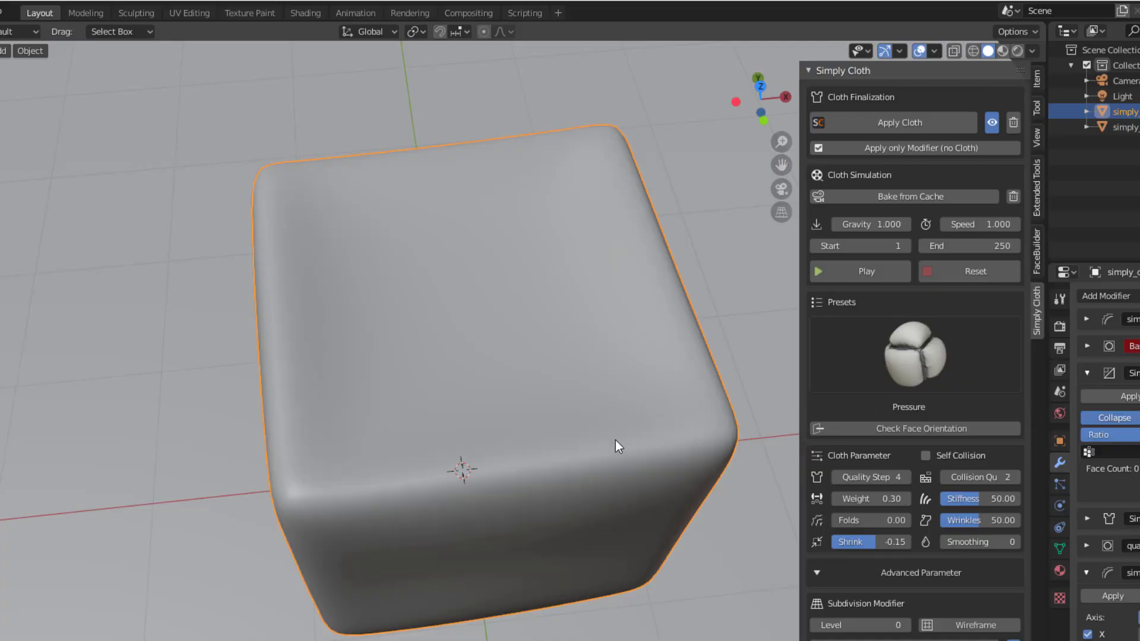
Test-run the Pressure cloth inflation on the cube, then reset it to the undeformed shape.
scroll(584, 440, "down", 4)
middle_click_drag(581, 467, 595, 365)
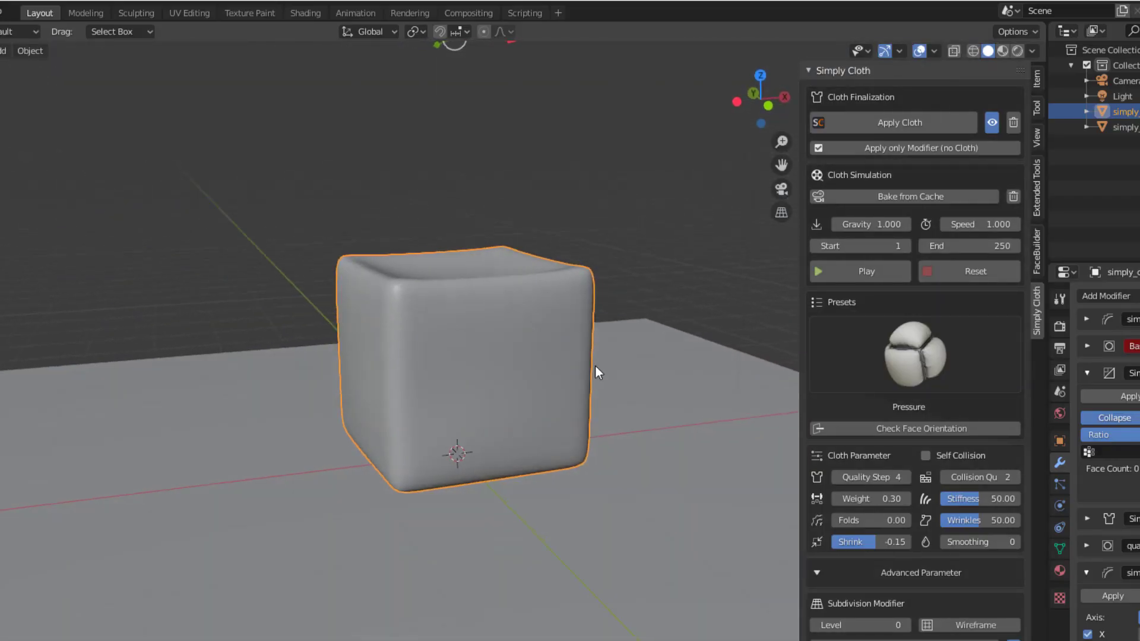
left_click(874, 274)
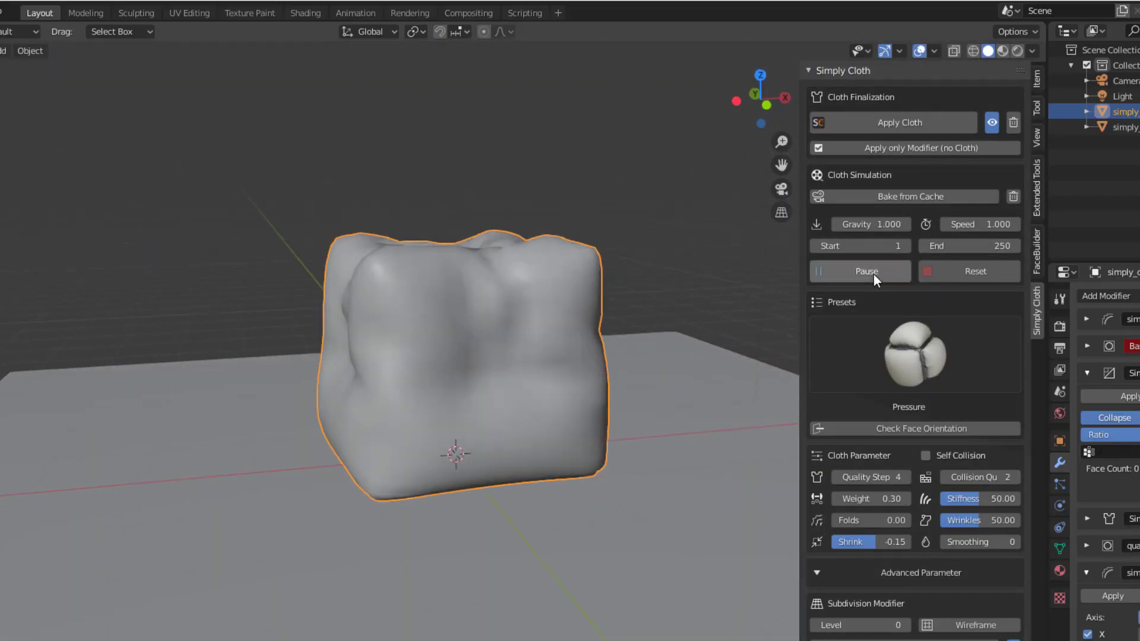
middle_click_drag(519, 333, 511, 356)
left_click(956, 269)
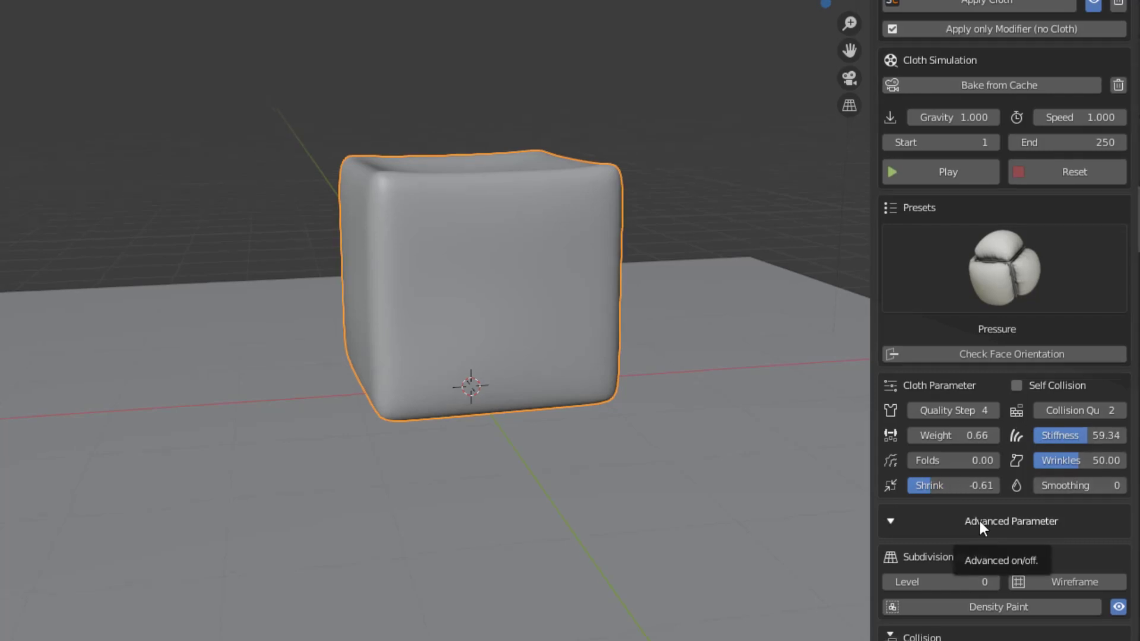
In the advanced cloth parameters, enter pressure intensity 3 and pressure factor 2.
left_click(1020, 523)
scroll(1029, 537, "down", 4)
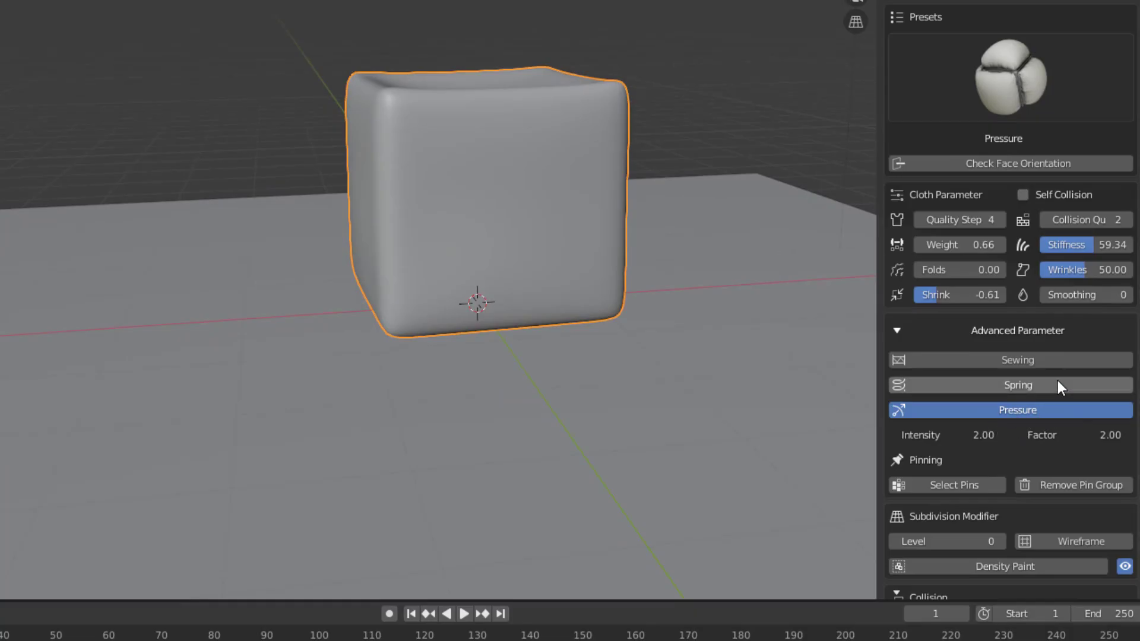
left_click(974, 438)
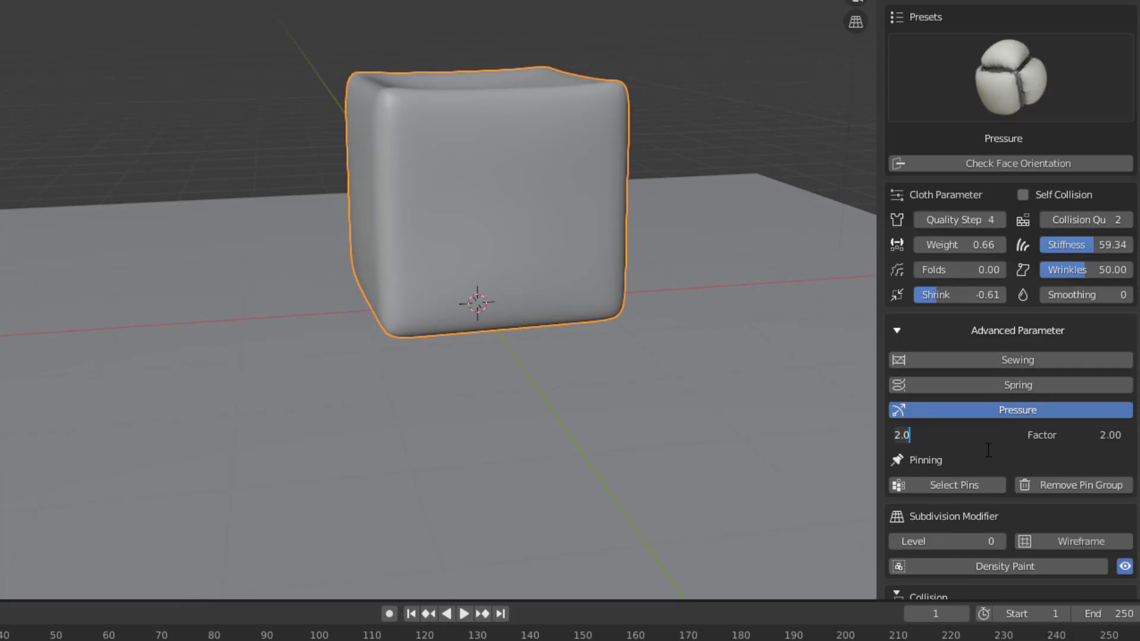
type("3")
key("Return")
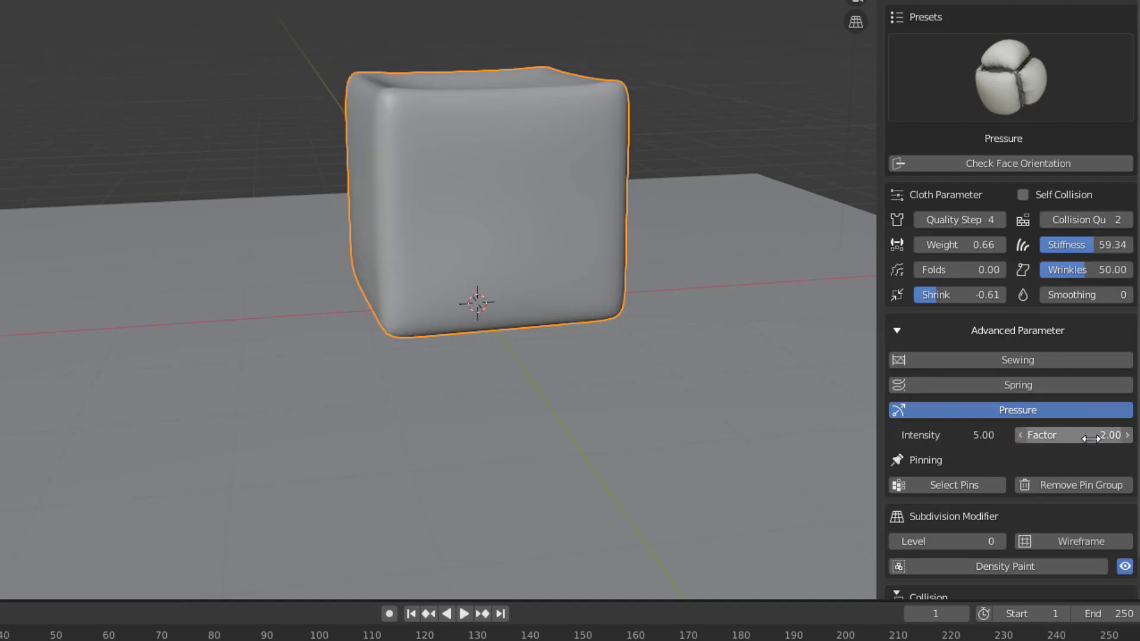
left_click(1031, 436)
type("2")
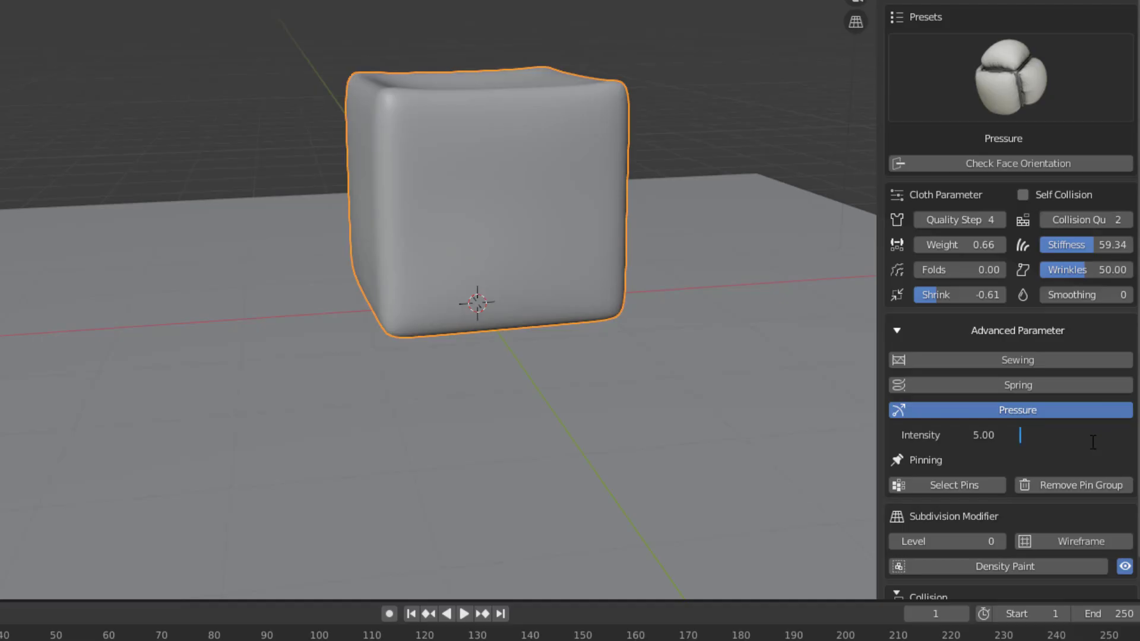
key("Return")
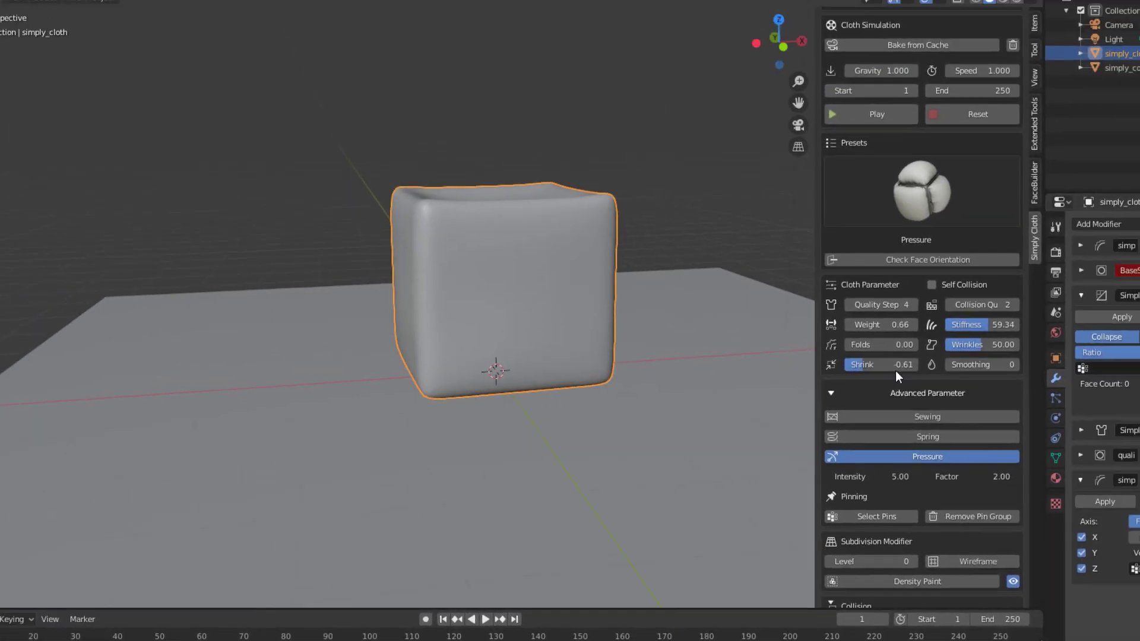
Preview the stronger-pressure simulation, then stop it and rewind to frame 1.
left_click(851, 148)
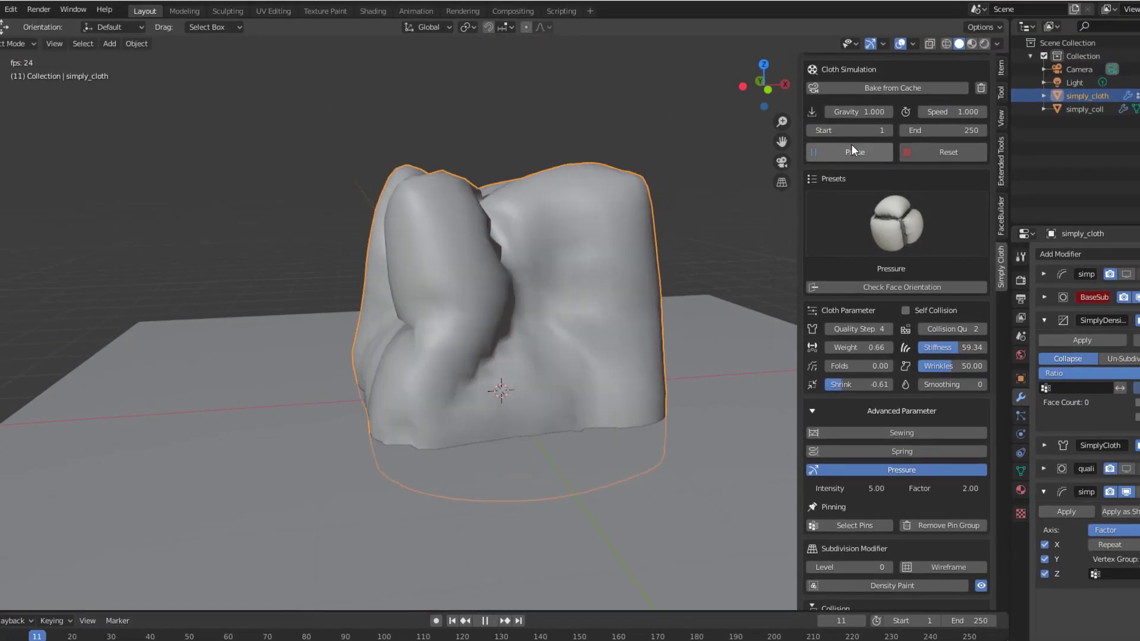
middle_click_drag(455, 390, 535, 412)
scroll(532, 406, "down", 3)
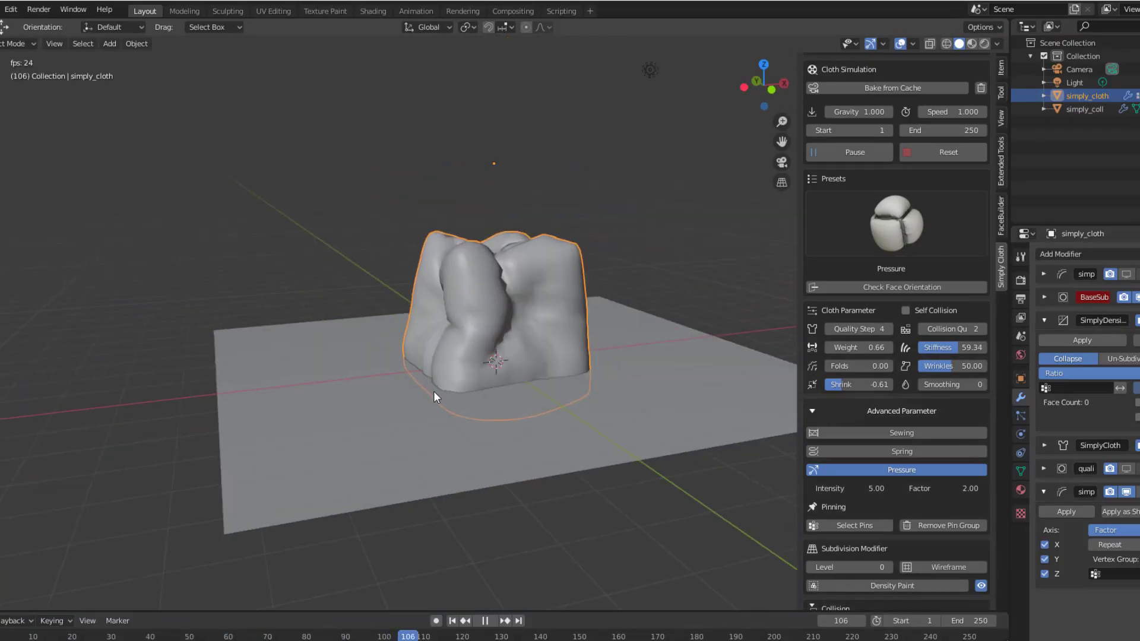
left_click(485, 620)
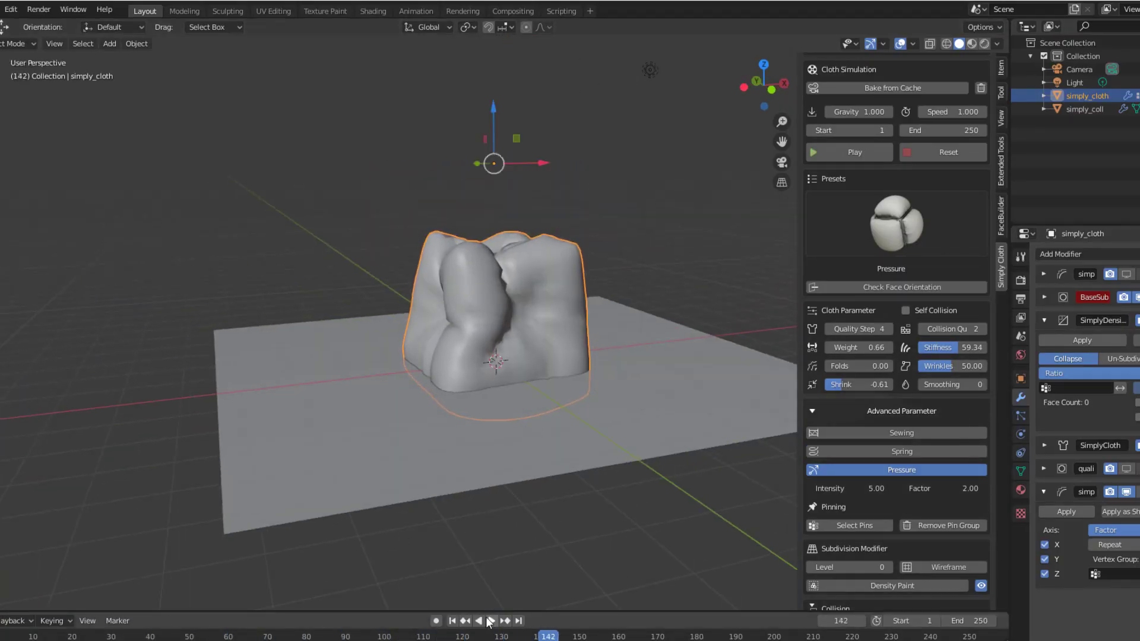
left_click(452, 621)
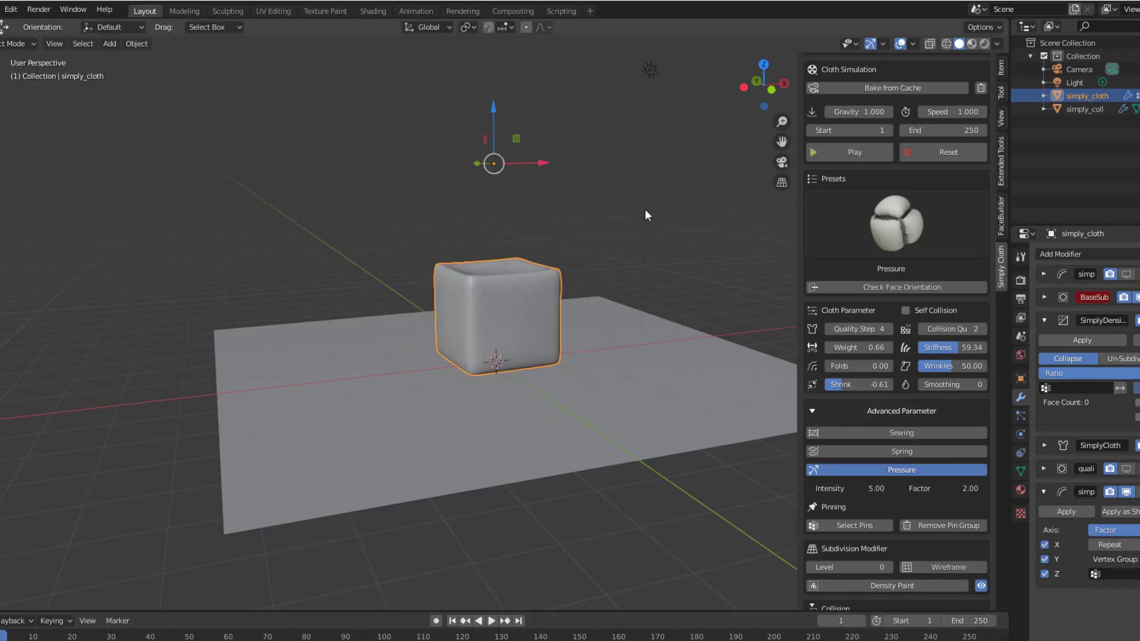
middle_click_drag(501, 401, 523, 416)
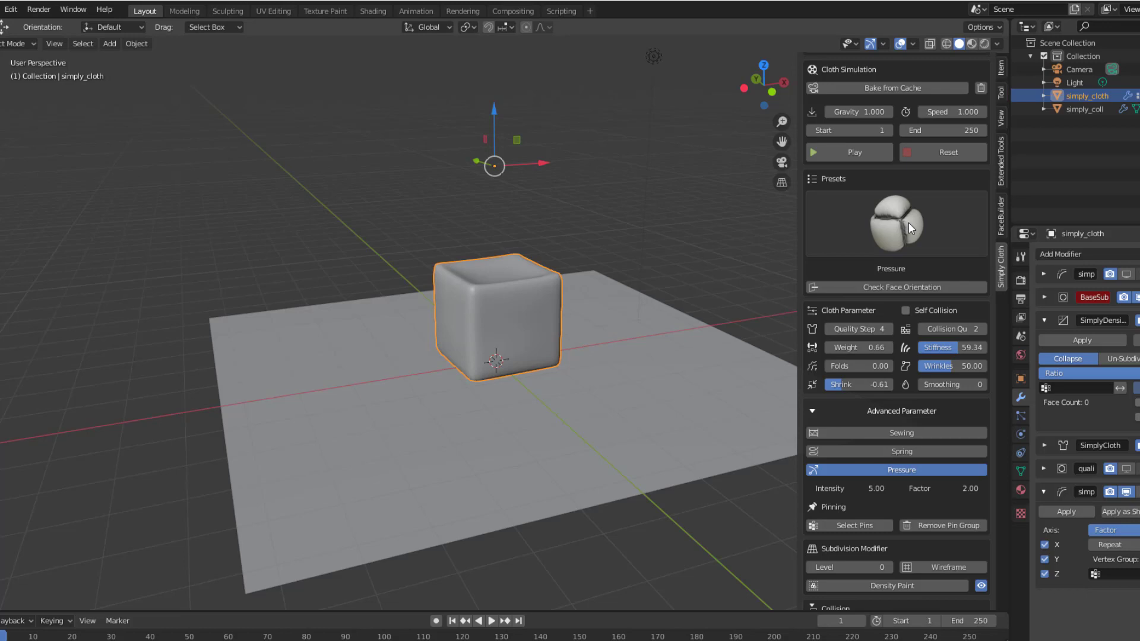
Apply the Shrink Pressure preset and run the simulation until the cloth crumples.
left_click(909, 222)
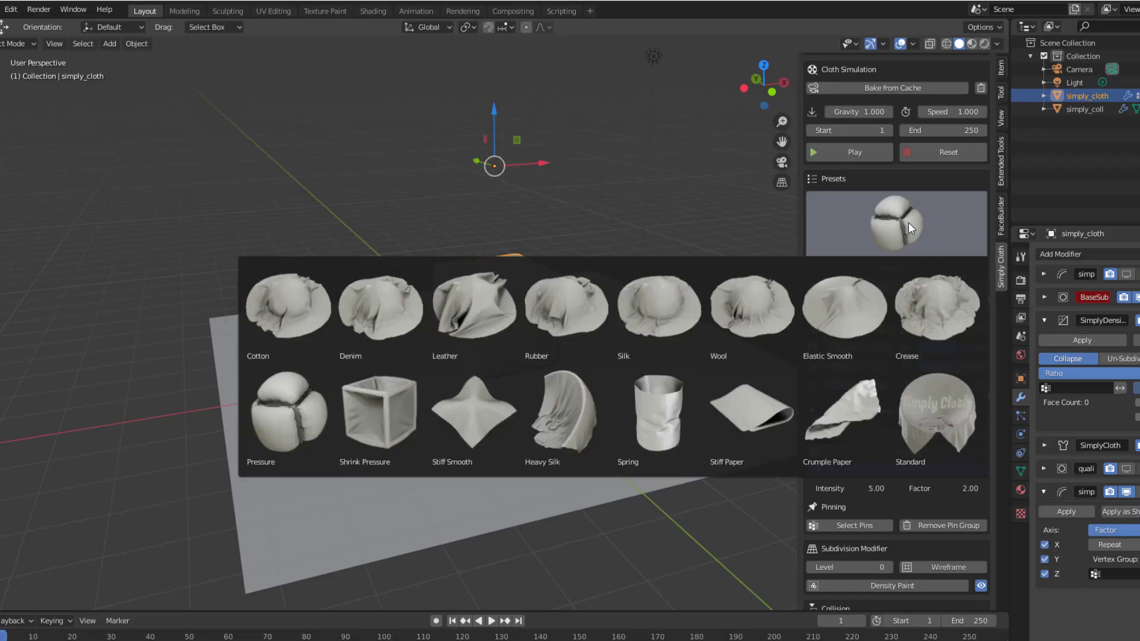
left_click(396, 433)
left_click(852, 152)
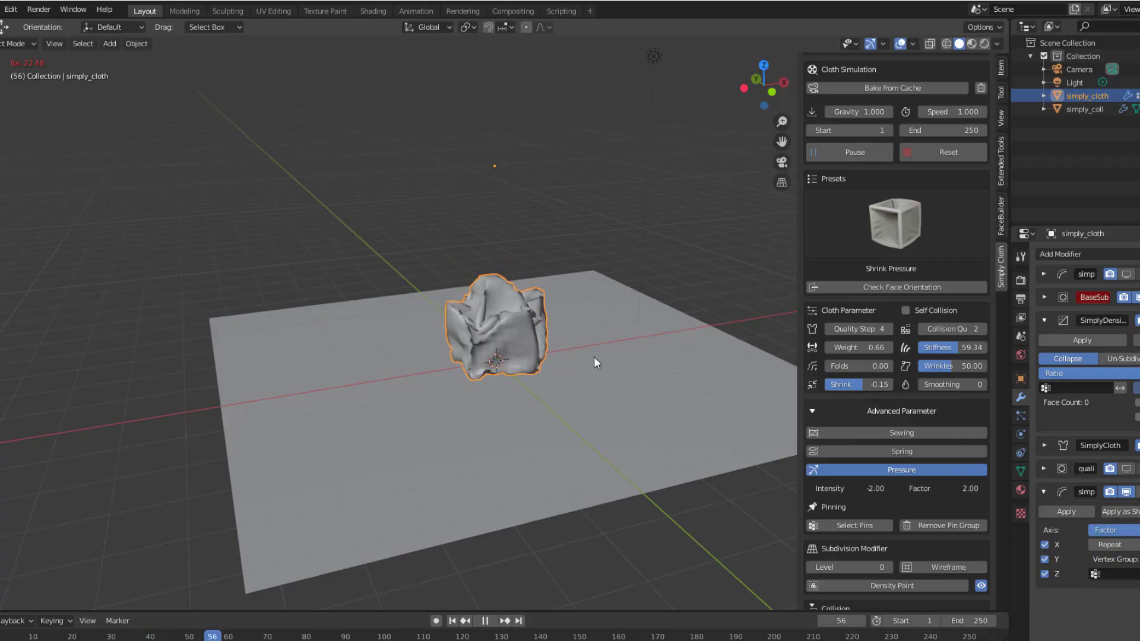
scroll(552, 300, "up", 5)
middle_click_drag(475, 297, 548, 316)
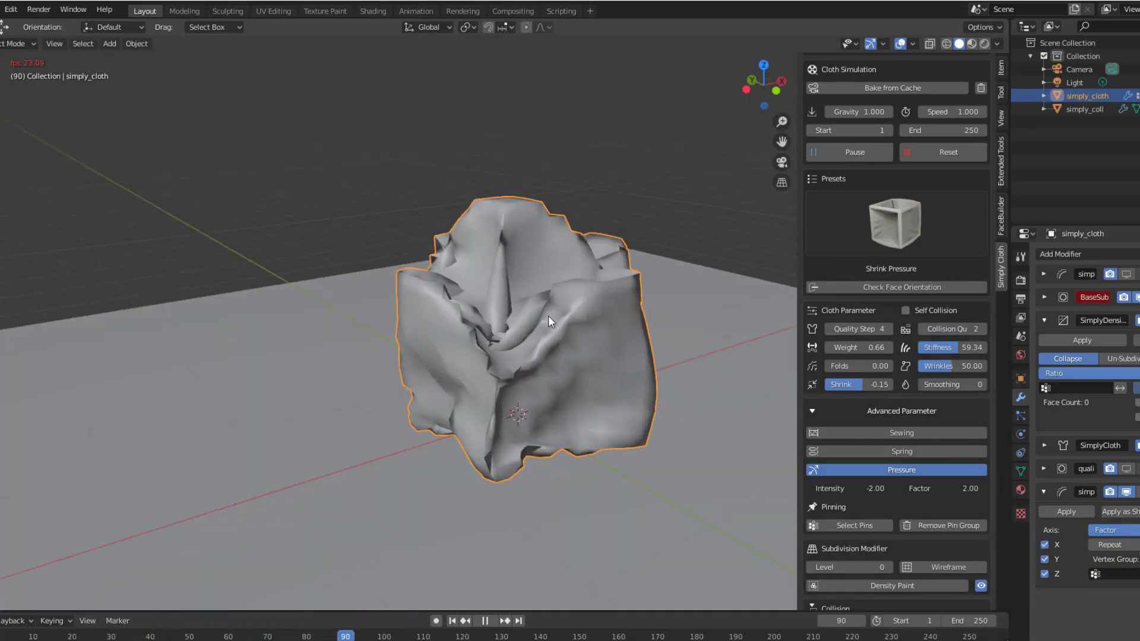
left_click(870, 150)
middle_click_drag(718, 297, 677, 314)
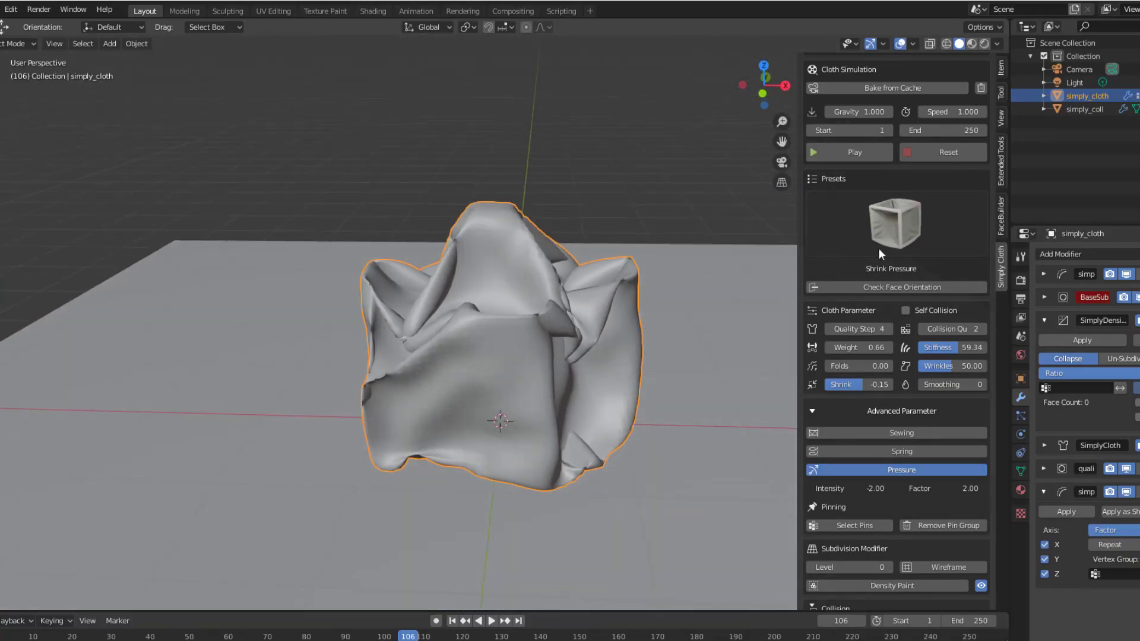
Switch back to the Pressure preset and simulate until the cube inflates, around frame 227.
left_click(907, 226)
left_click(294, 391)
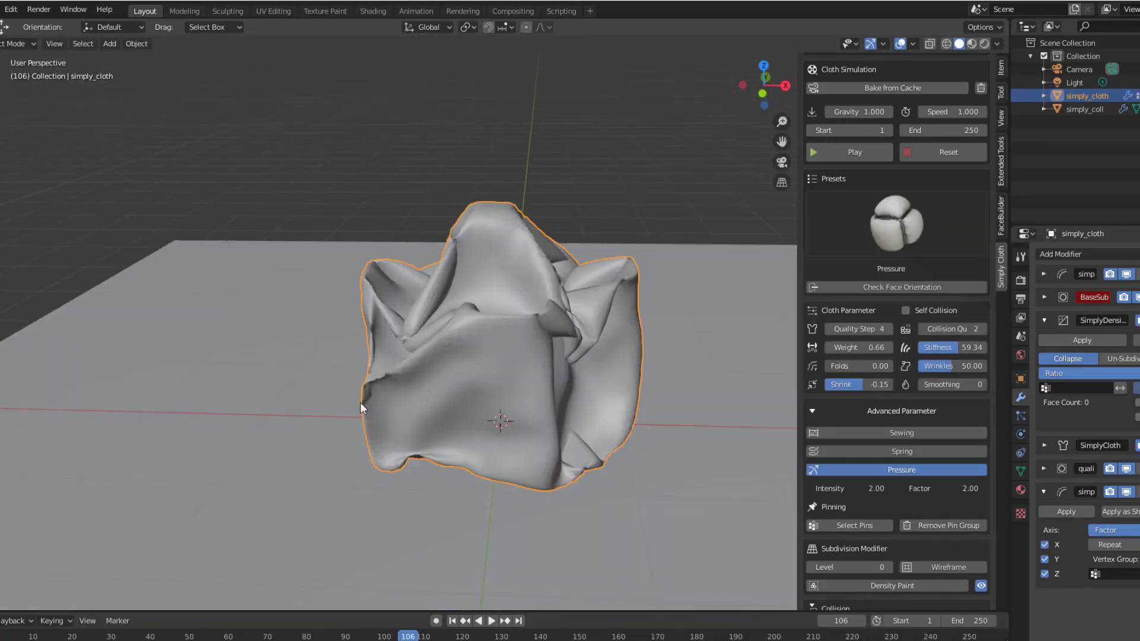
left_click(848, 153)
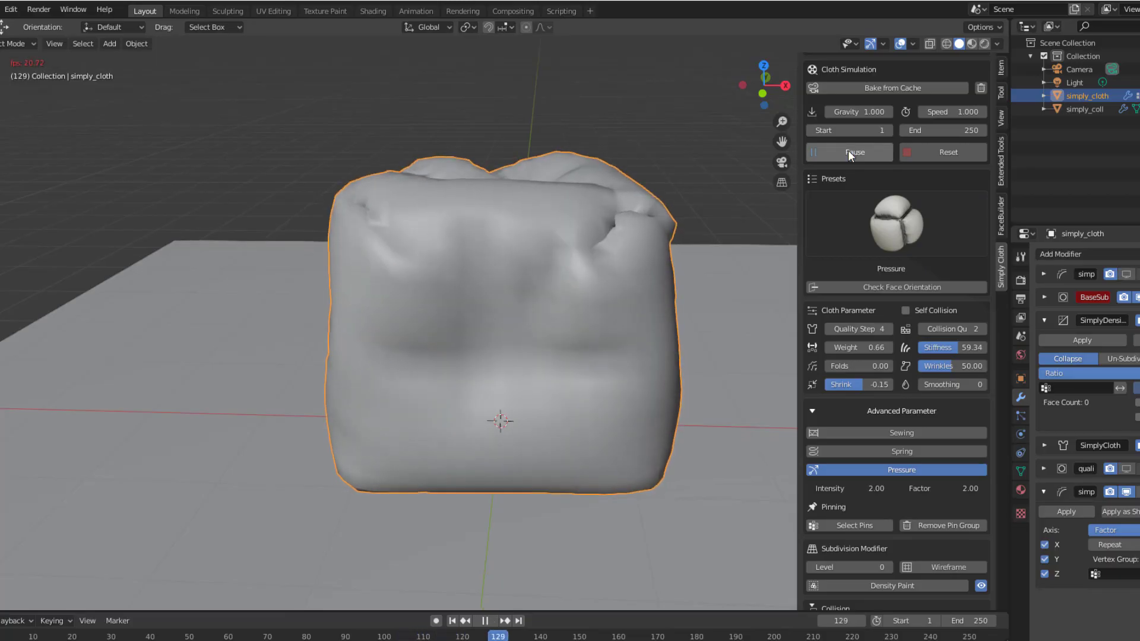
left_click(848, 152)
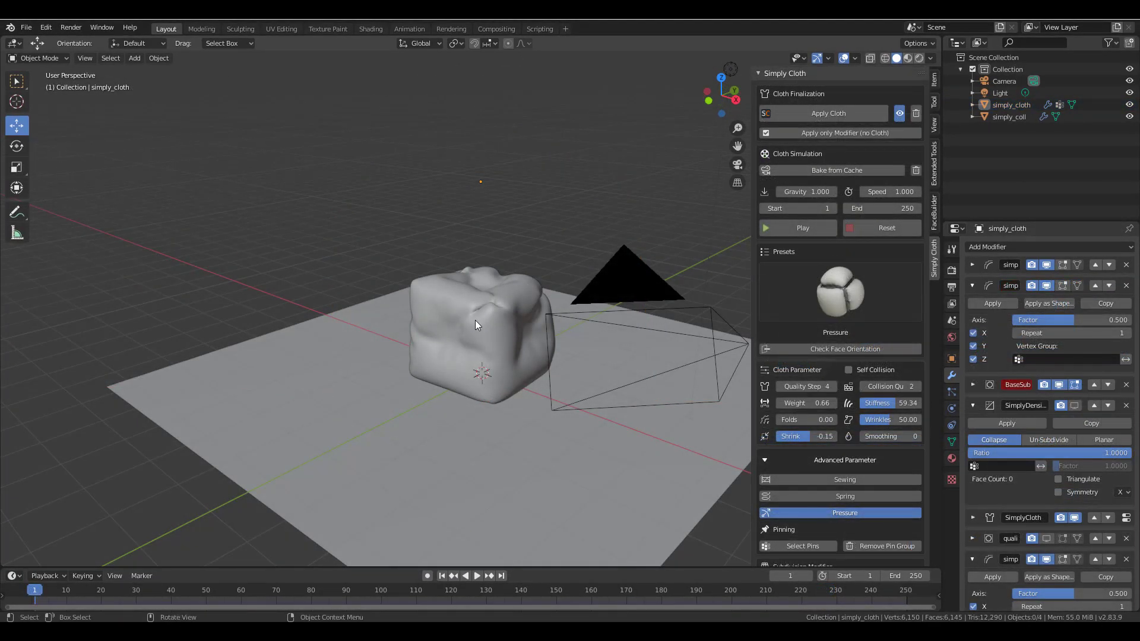
Apply the cloth simulation to make the cube's inflated shape permanent.
left_click(480, 320)
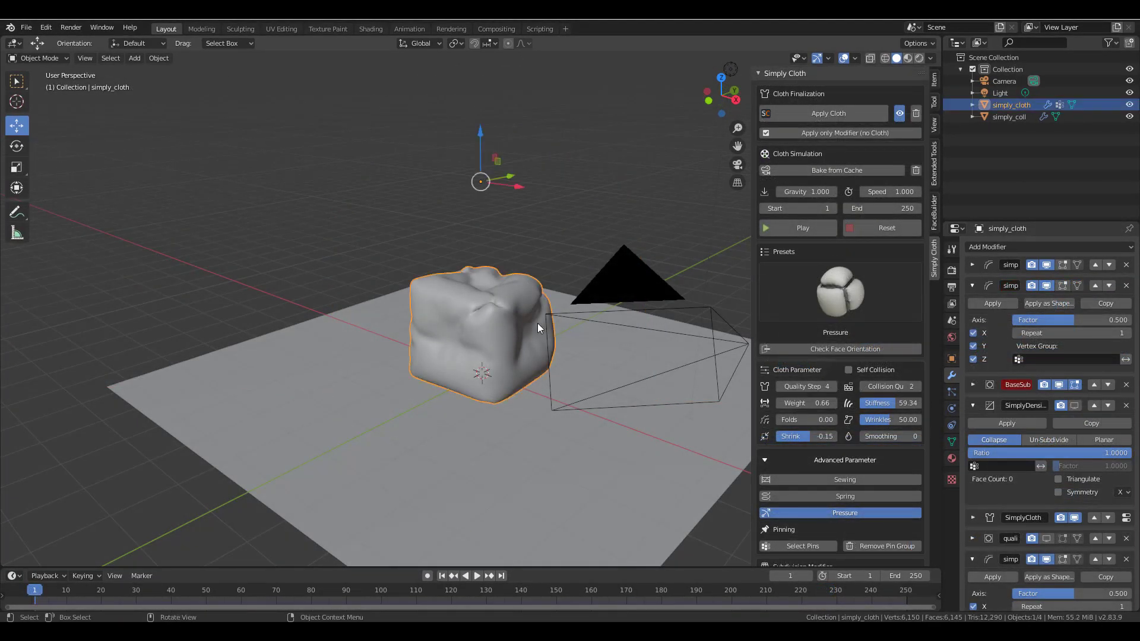
left_click(828, 112)
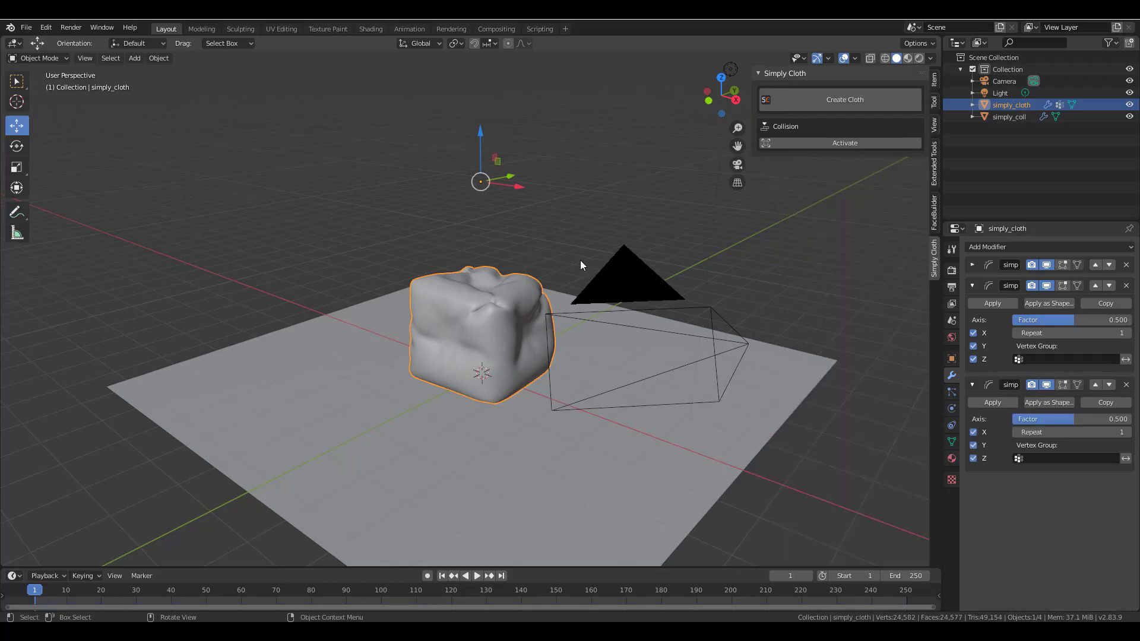
middle_click_drag(581, 265, 486, 271)
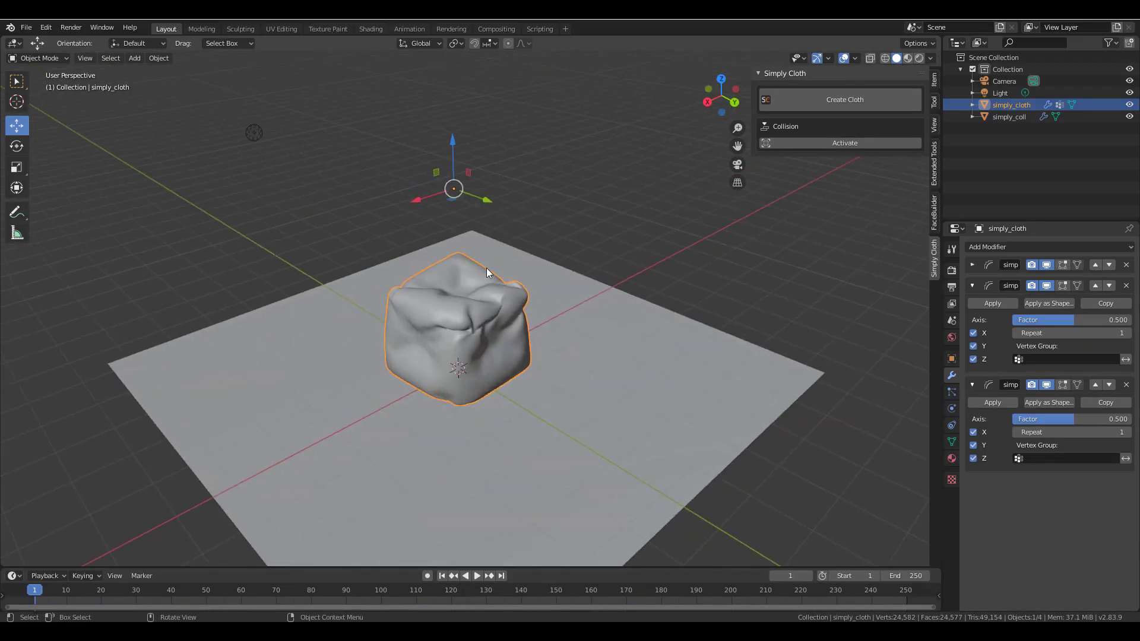
Add a grid scaled about 4.87, raise it above the cube, and create cloth from it.
left_click(537, 219)
key("shift+a")
mouse_move(537, 219)
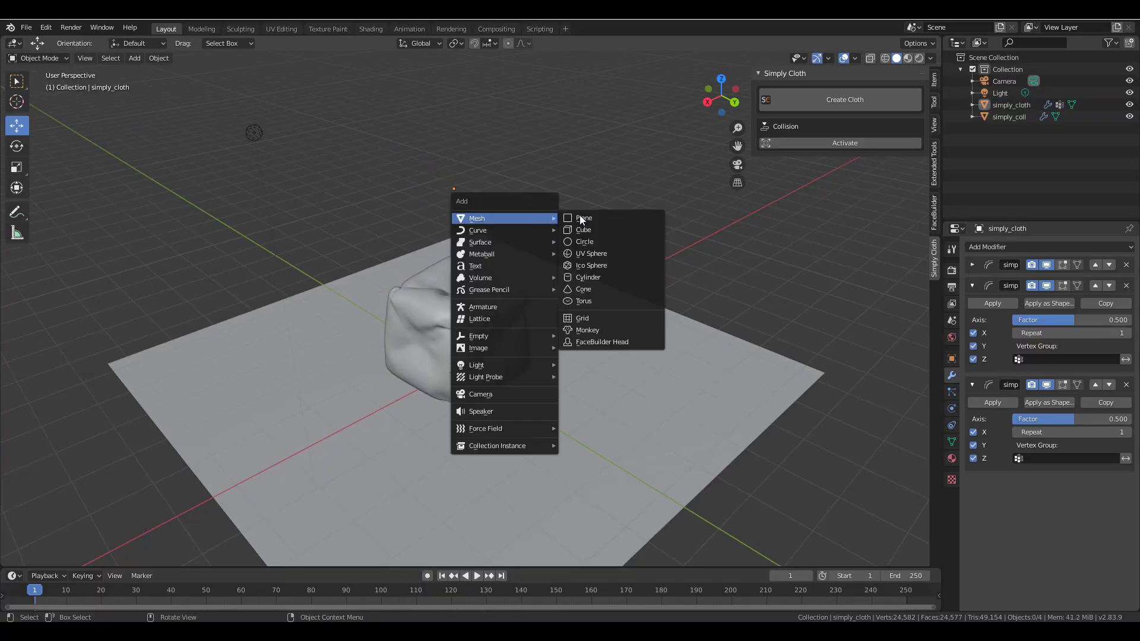
left_click(596, 321)
key("s")
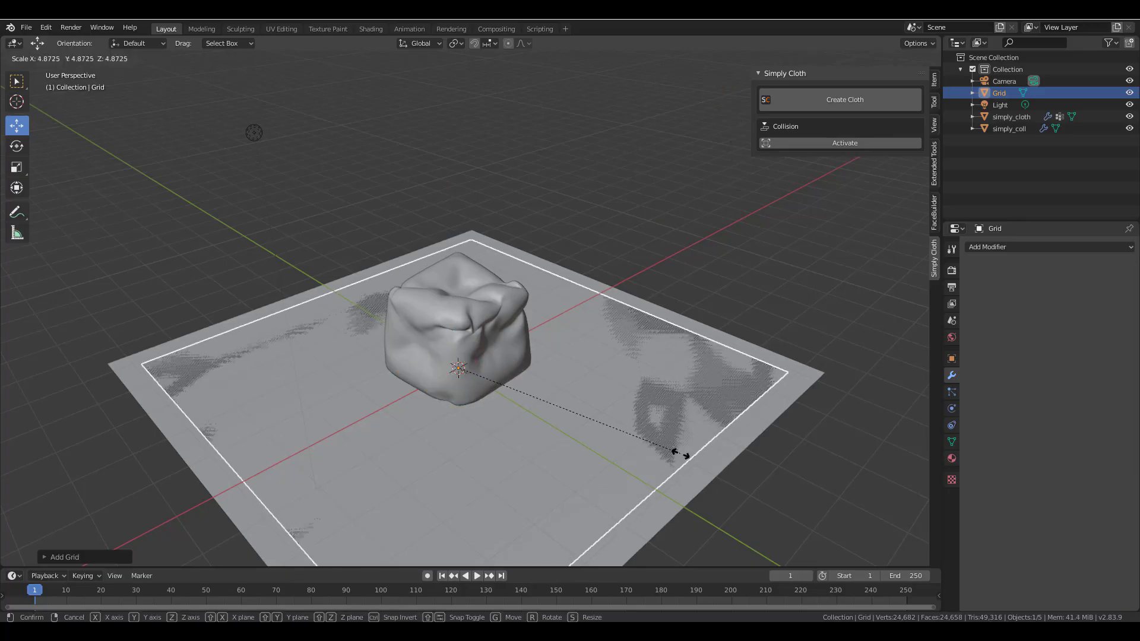
left_click(481, 352)
left_click_drag(457, 330, 448, 151)
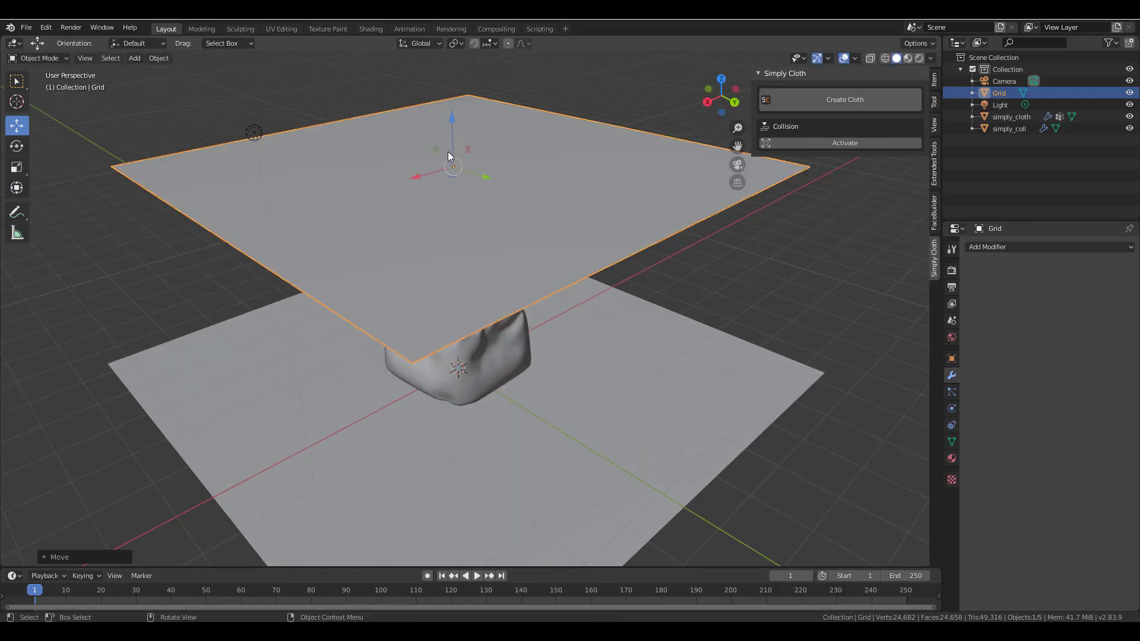
left_click(806, 106)
middle_click_drag(750, 215, 620, 346, "shift")
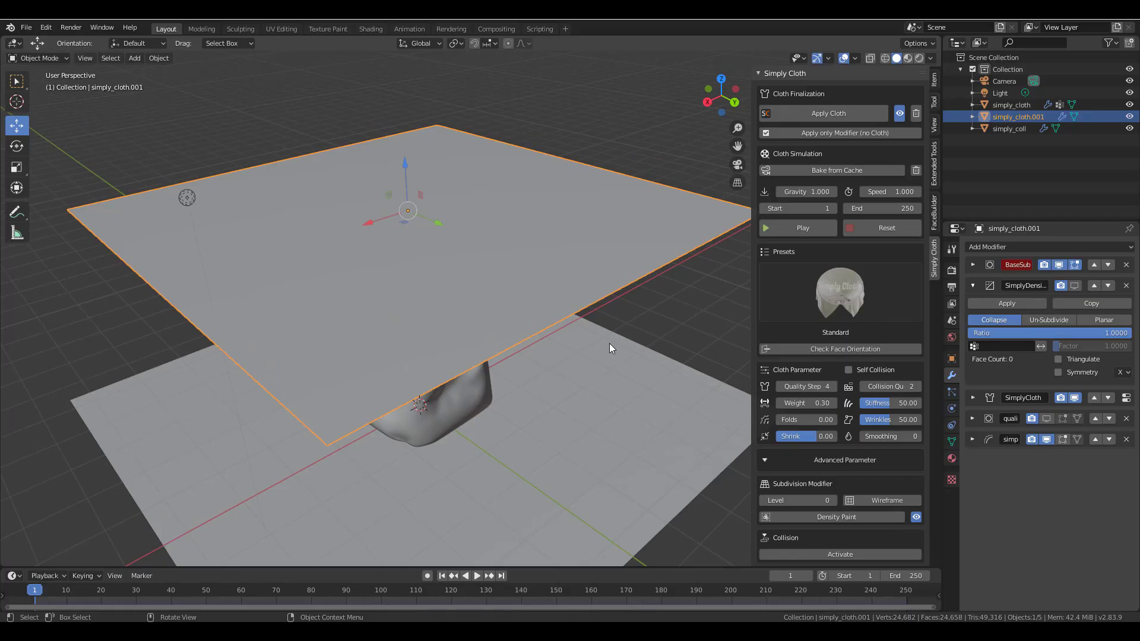
Enter Edit Mode on the grid cloth and turn on the face orientation check.
key("Tab")
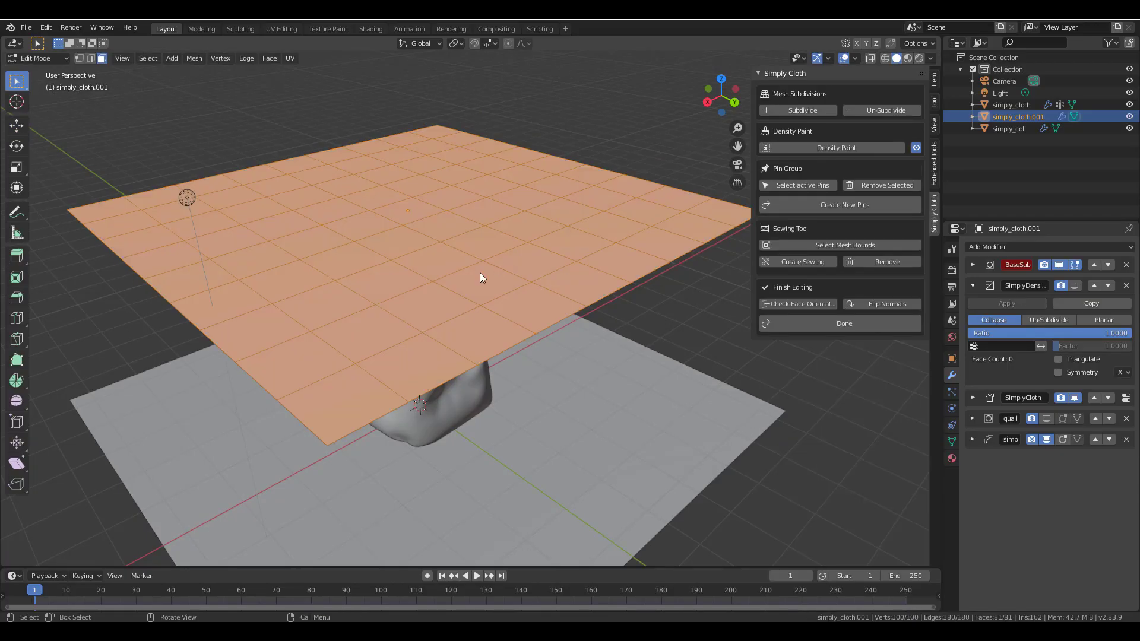
middle_click_drag(479, 272, 303, 254)
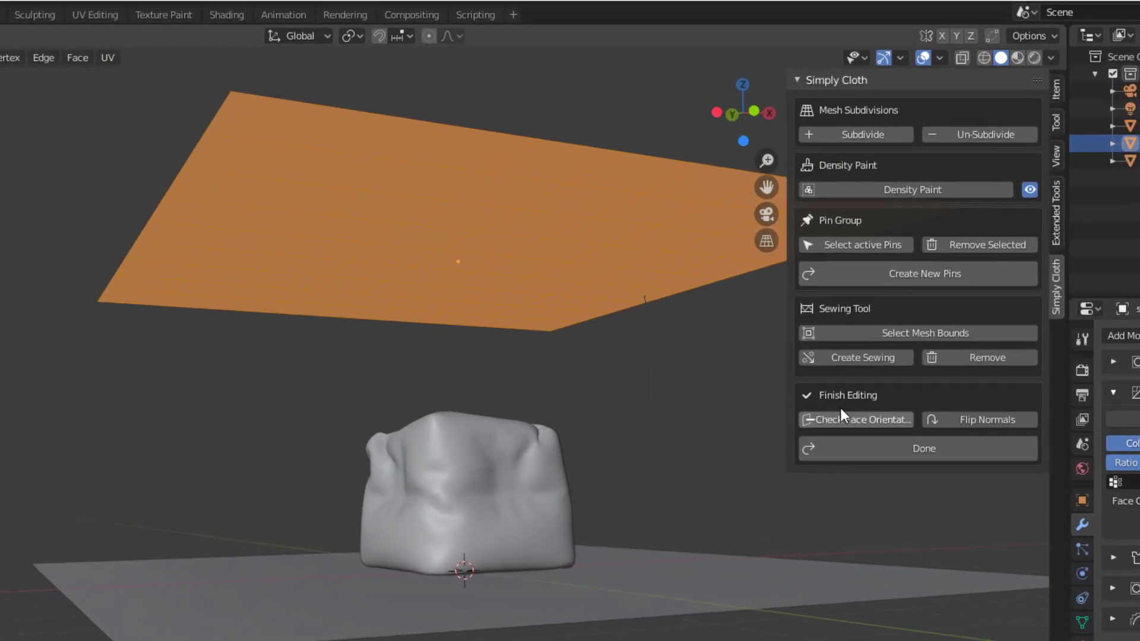
left_click(853, 418)
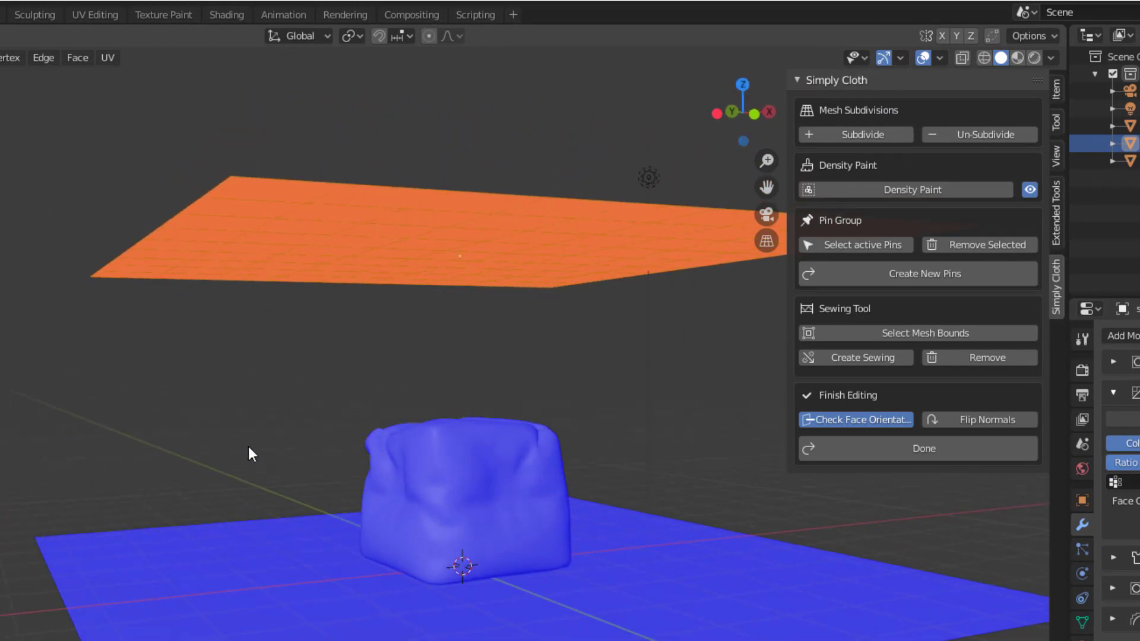
Duplicate all faces of the cloth plane and place the copy just below the original.
left_click(249, 447)
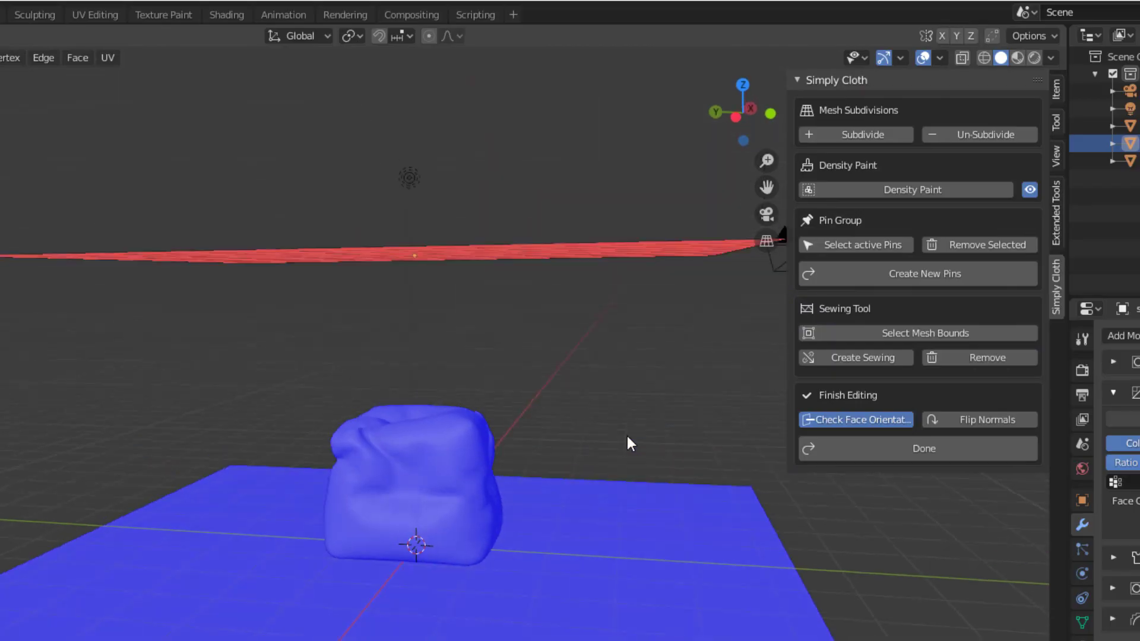
middle_click_drag(627, 436, 529, 504)
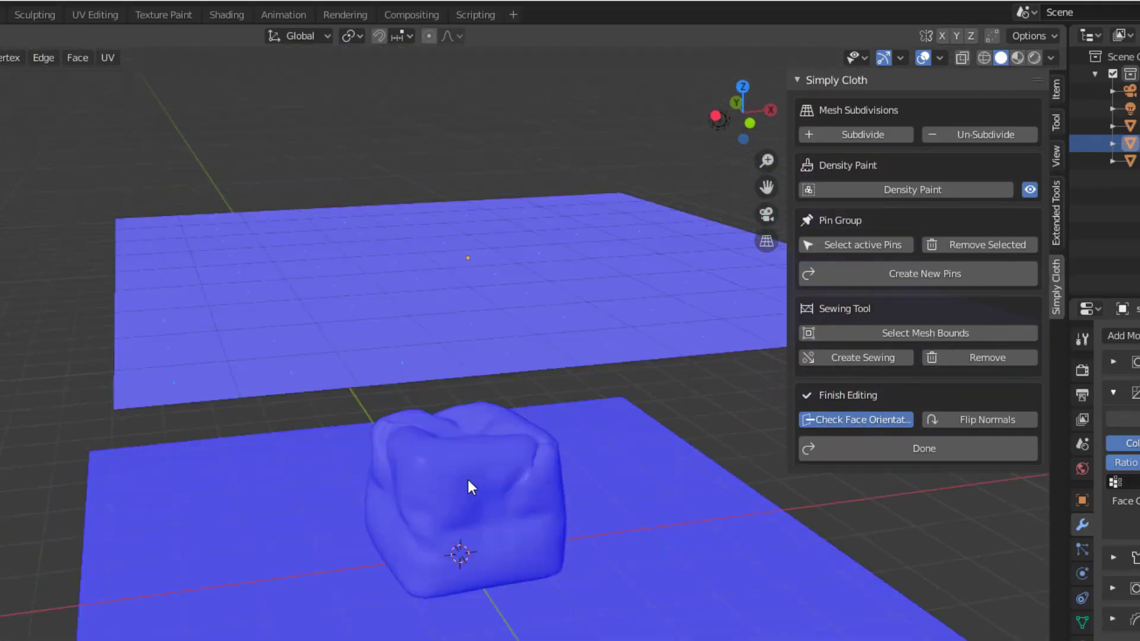
middle_click_drag(468, 480, 534, 494)
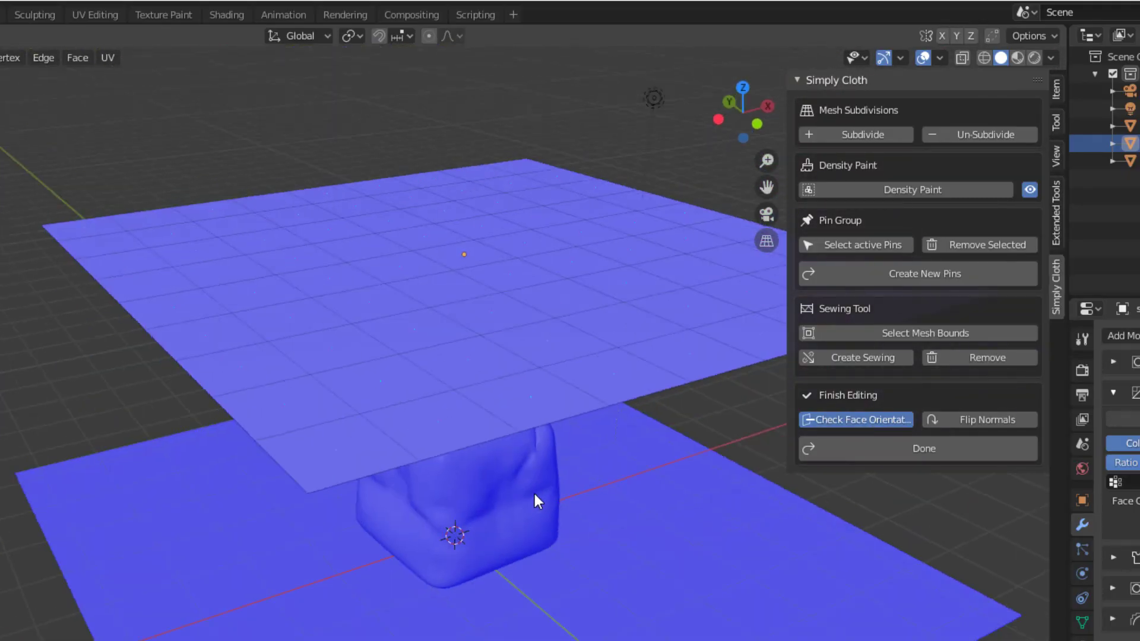
scroll(455, 373, "down", 4)
key("a")
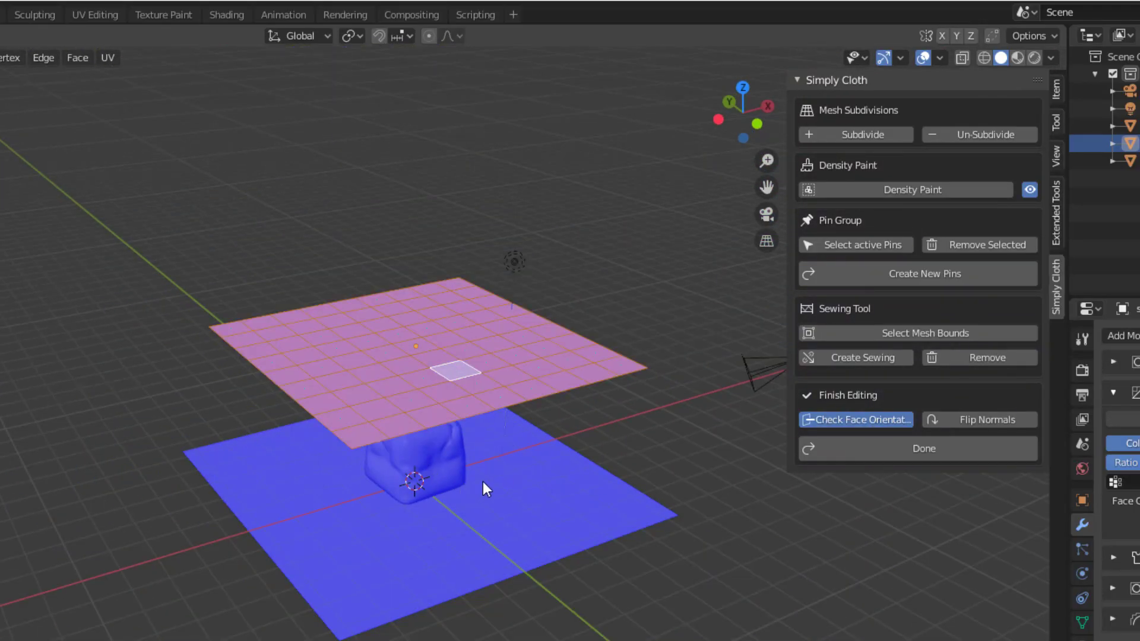
scroll(451, 375, "up", 4)
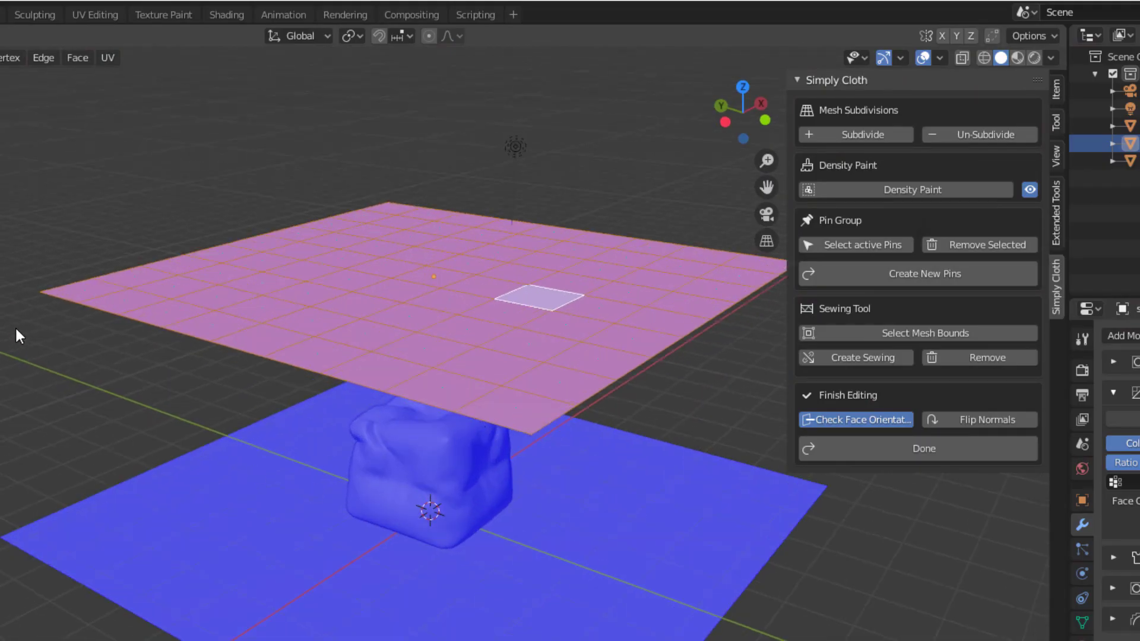
key("shift+d")
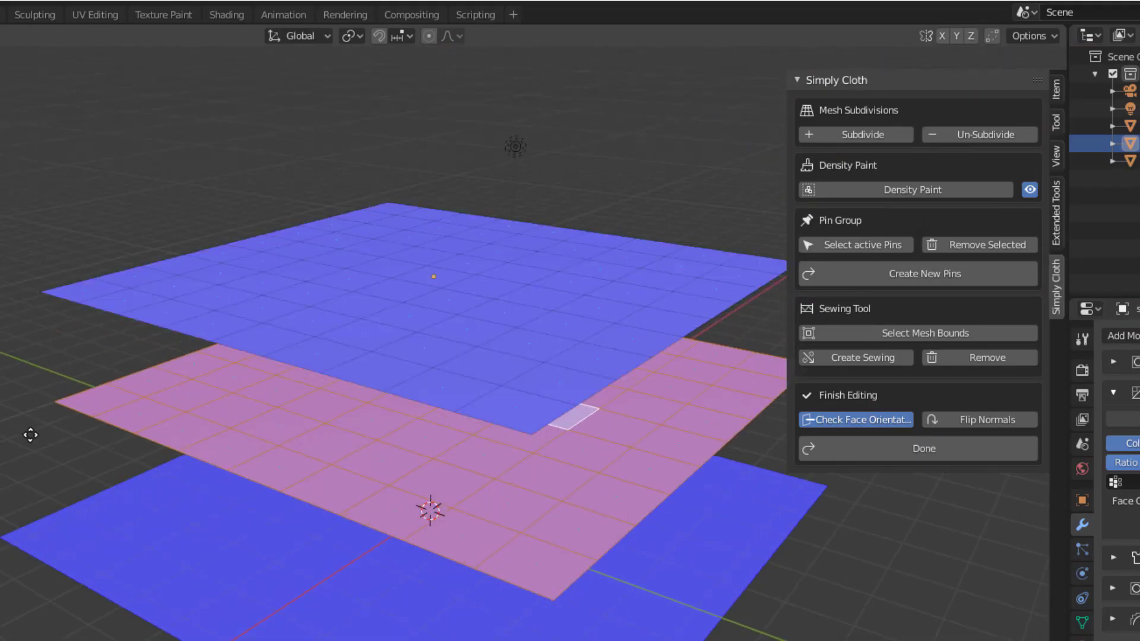
left_click(1, 408)
Flip the lower copy's normals so it faces down and shows red.
middle_click_drag(445, 417, 416, 404)
scroll(416, 403, "up", 2)
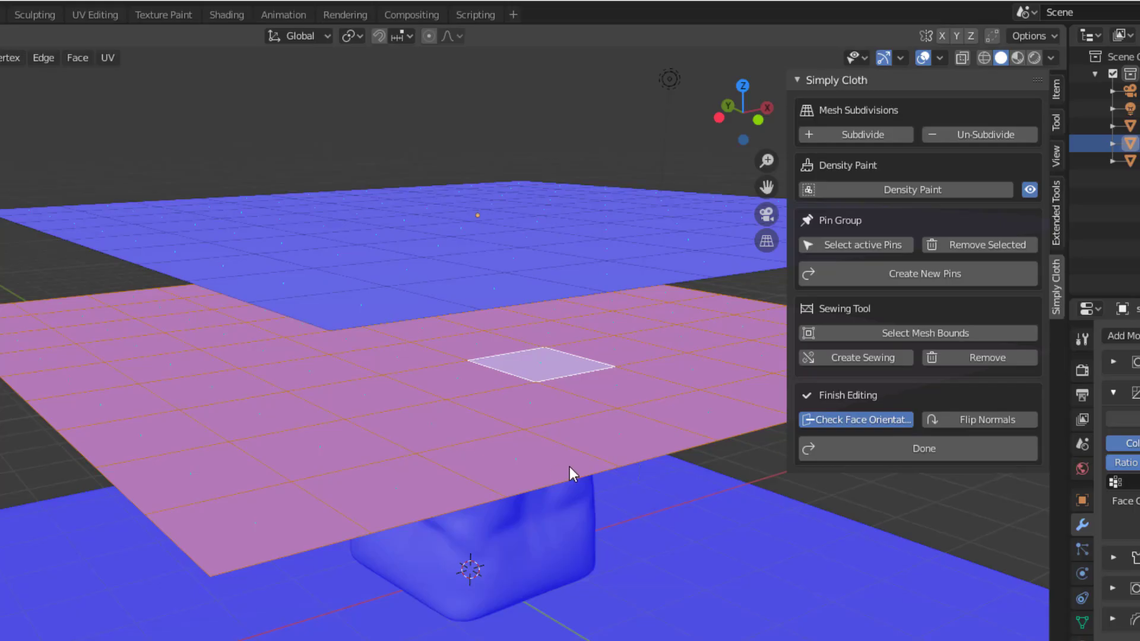
middle_click_drag(337, 373, 415, 428)
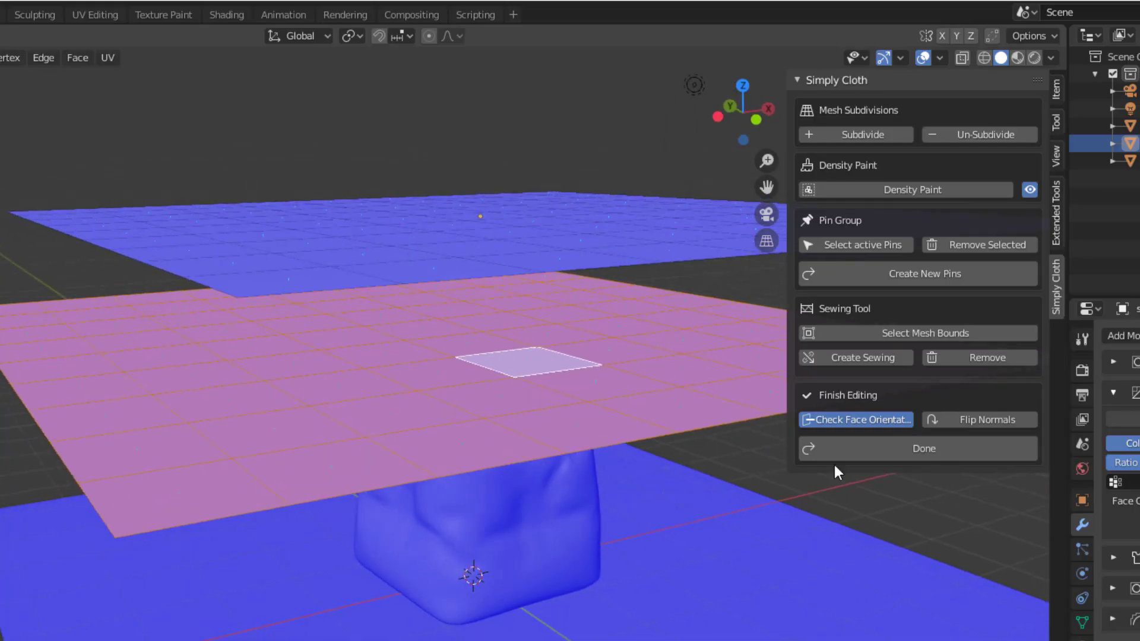
left_click(955, 423)
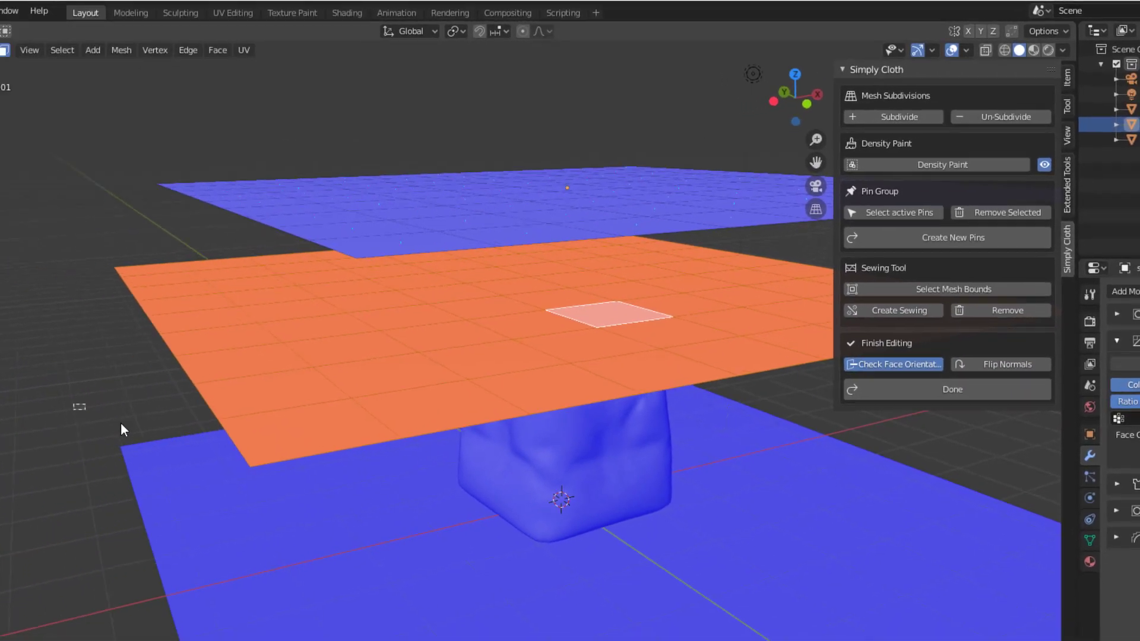
In edge select mode, select the border edge loops of both upper and lower planes.
left_click(120, 422)
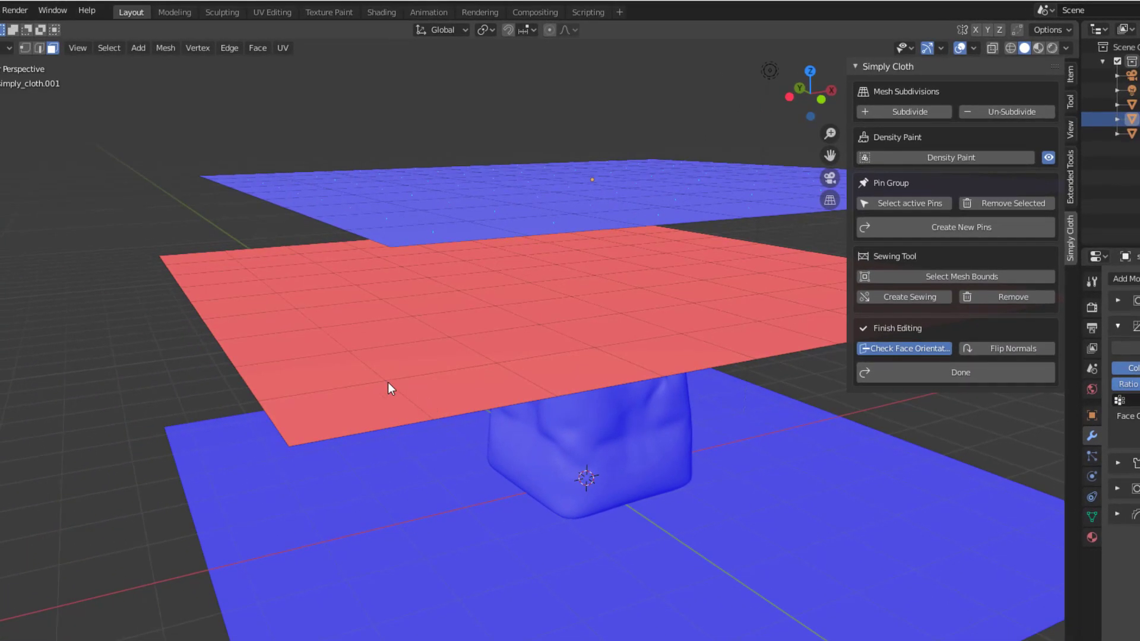
middle_click_drag(388, 382, 286, 408)
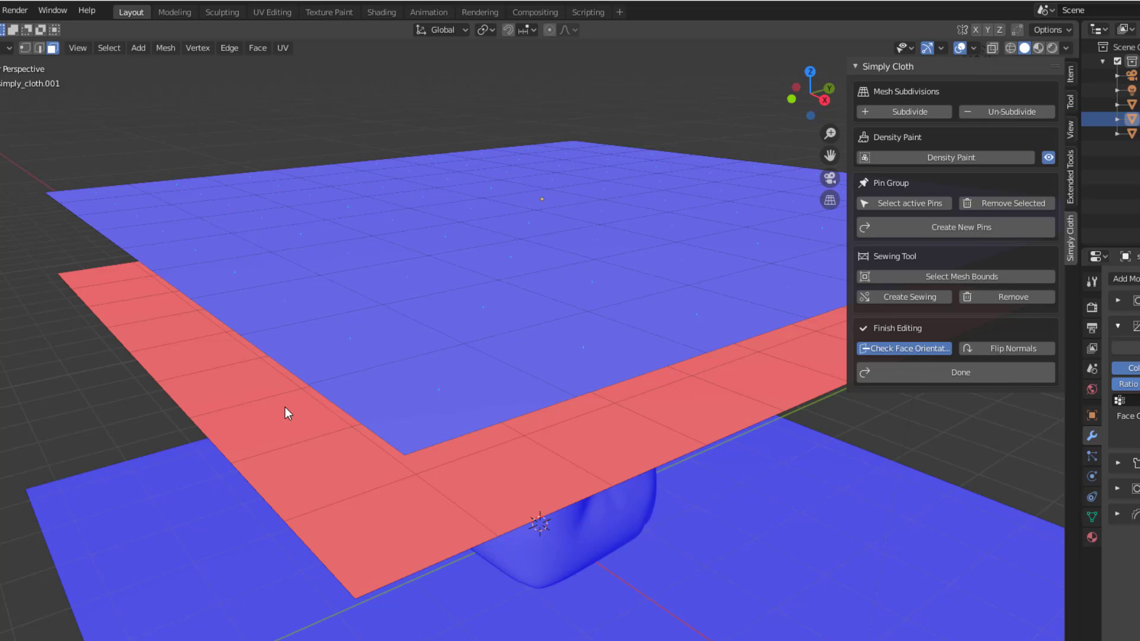
left_click(40, 47)
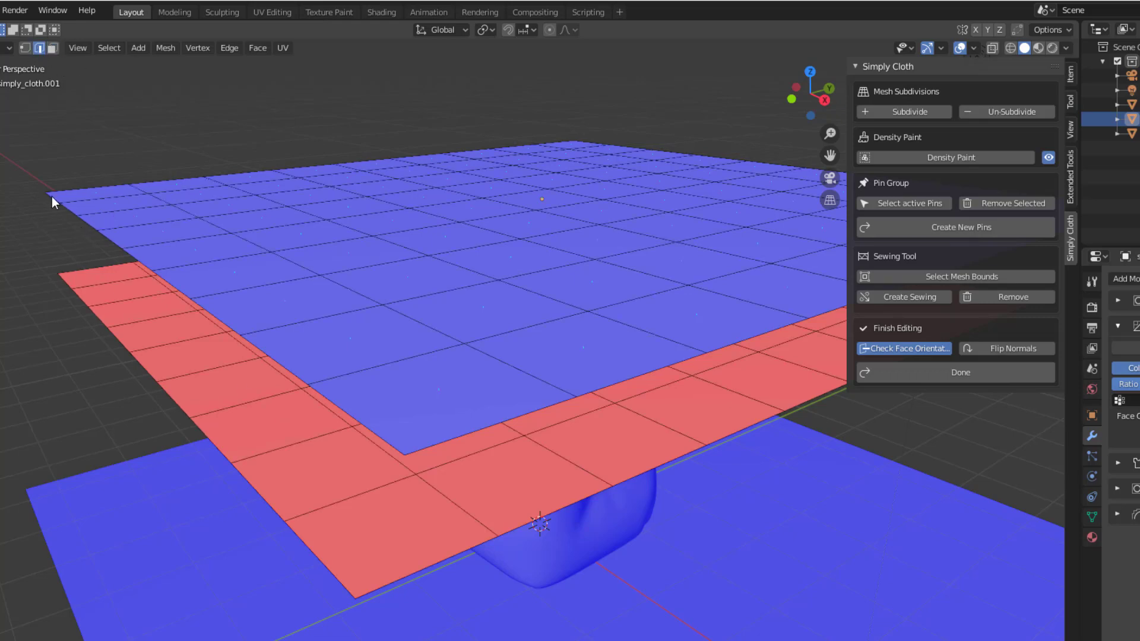
left_click(344, 408, "alt")
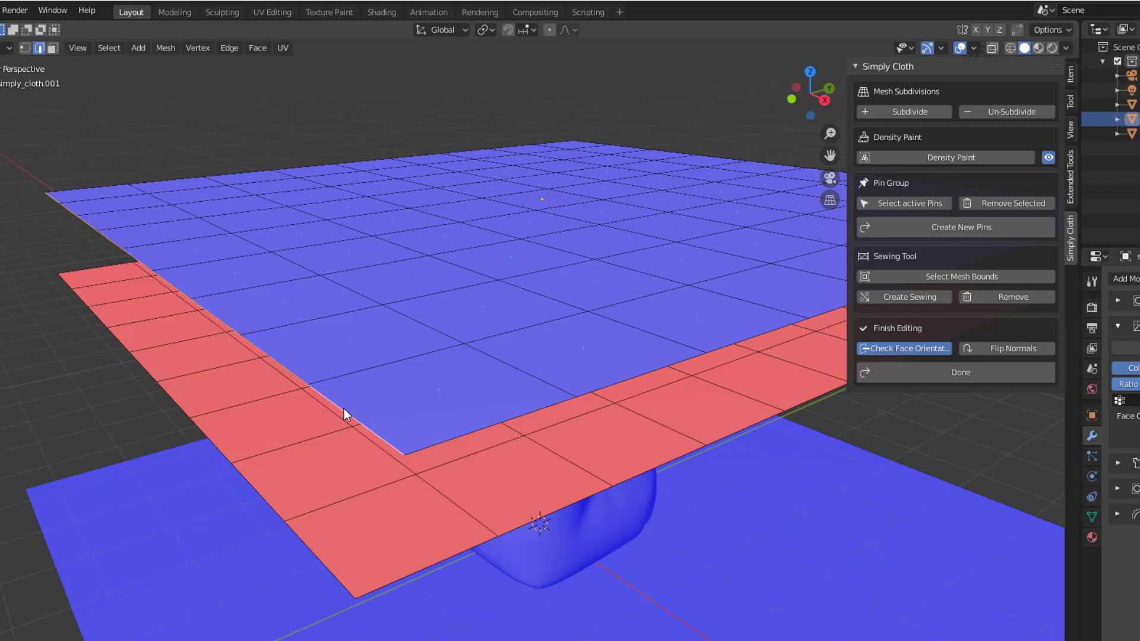
left_click(331, 573, "alt")
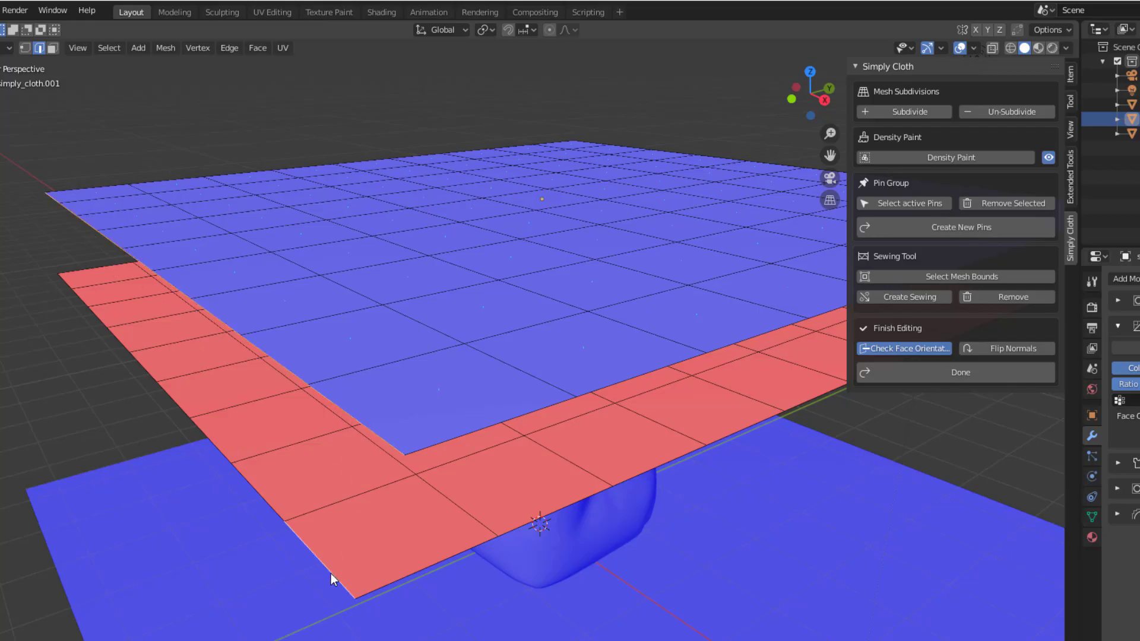
left_click(64, 279, "ctrl")
scroll(488, 494, "down", 3)
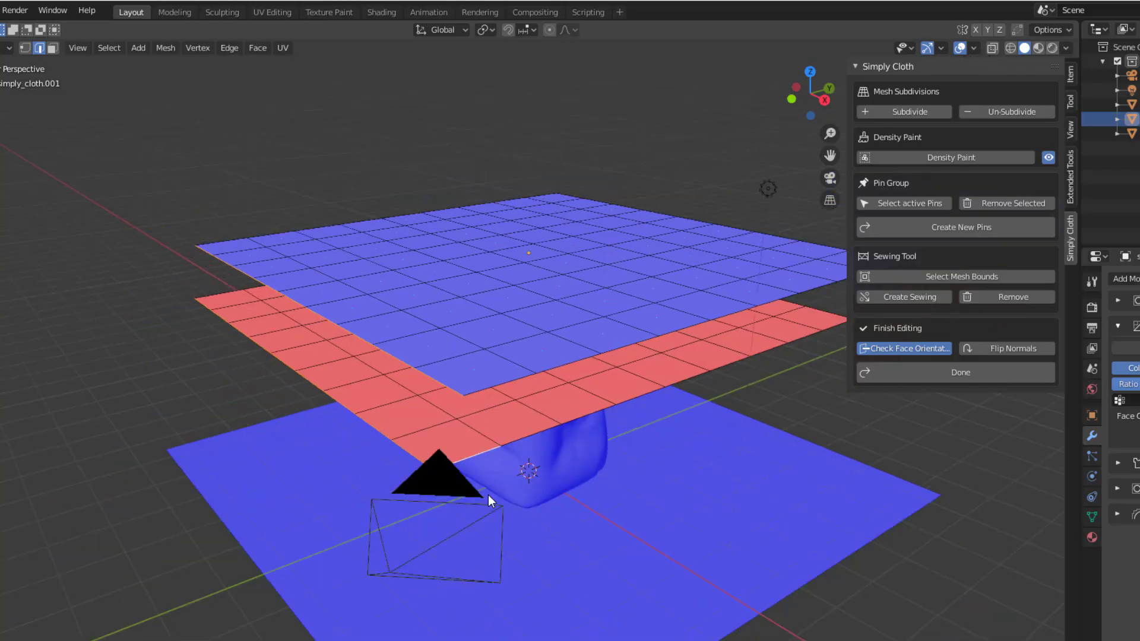
left_click(830, 325, "alt")
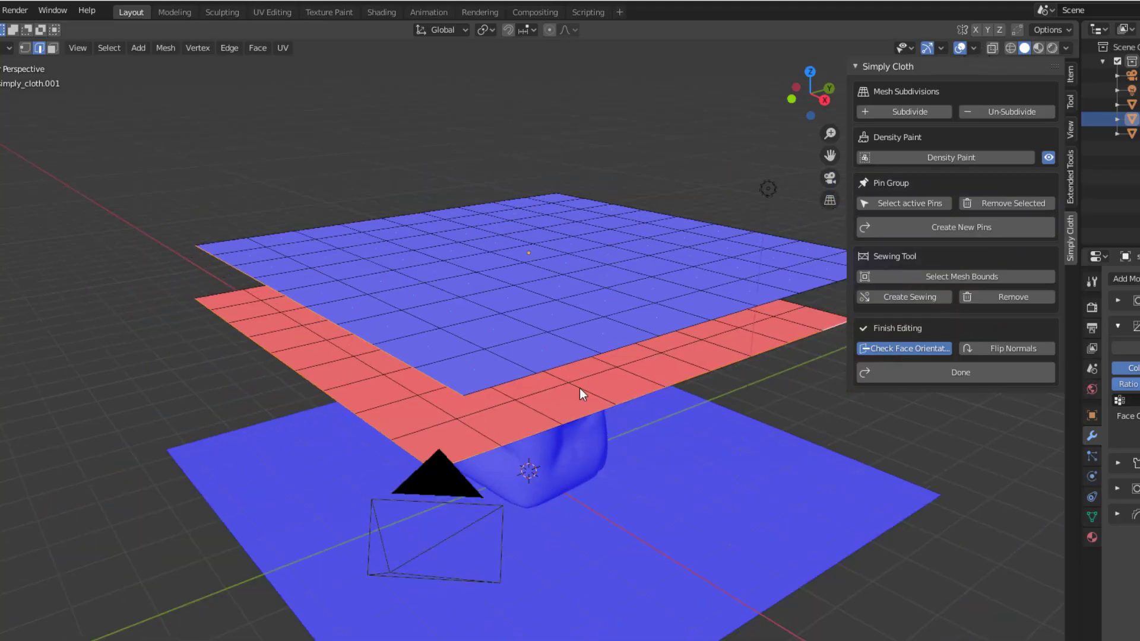
middle_click_drag(580, 387, 446, 405)
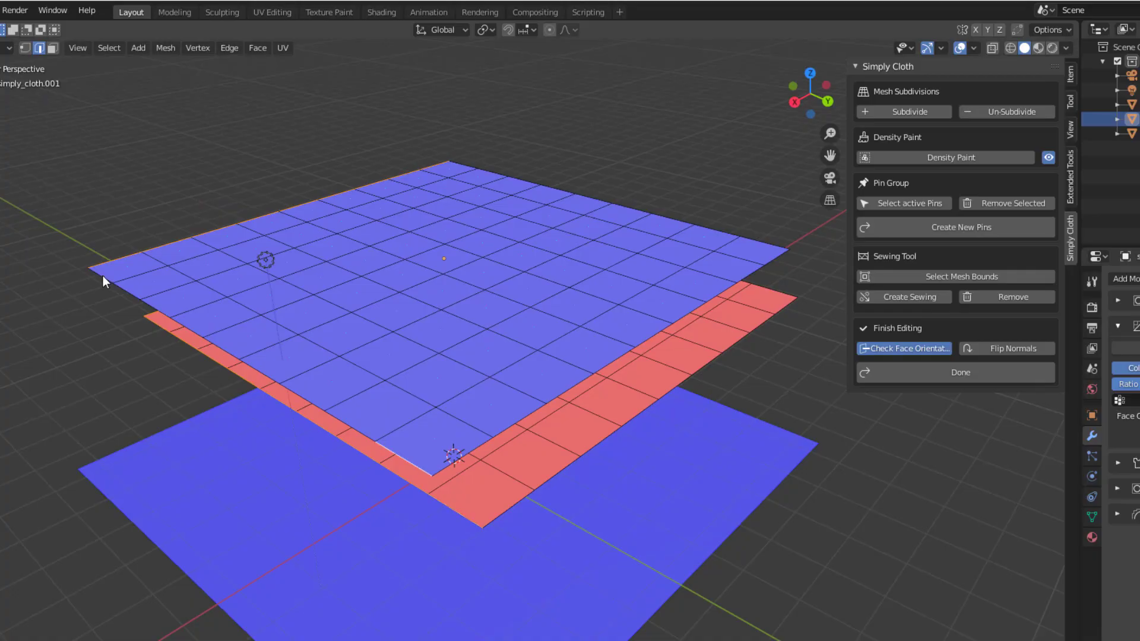
middle_click_drag(392, 430, 637, 485)
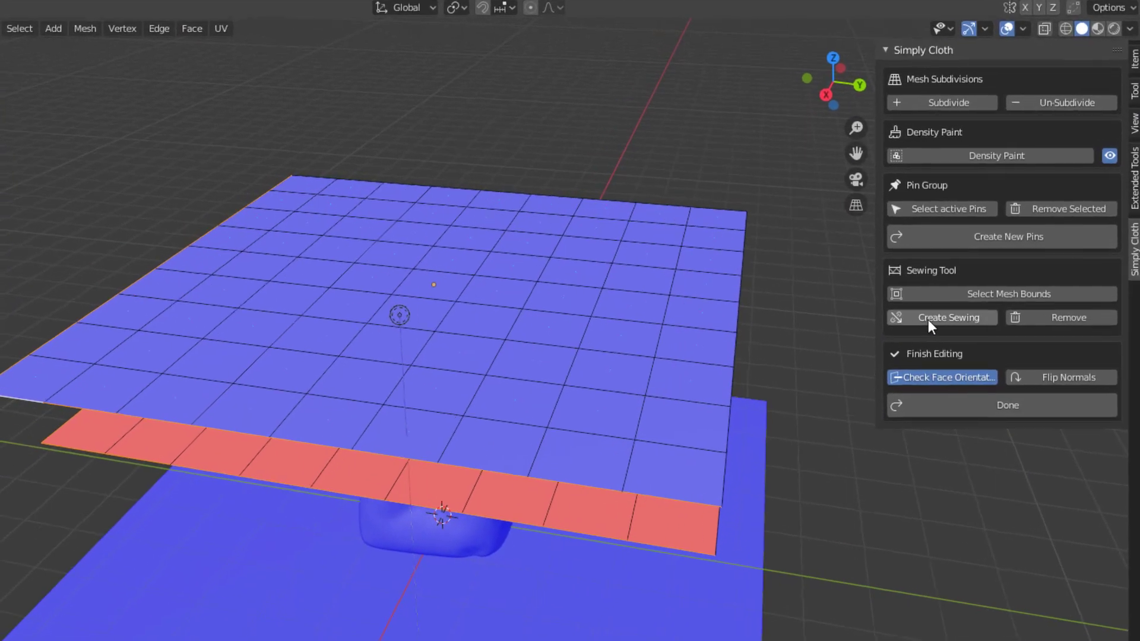
Create sewing between the two borders, subdivide then un-subdivide, and finish with Done.
left_click(900, 297)
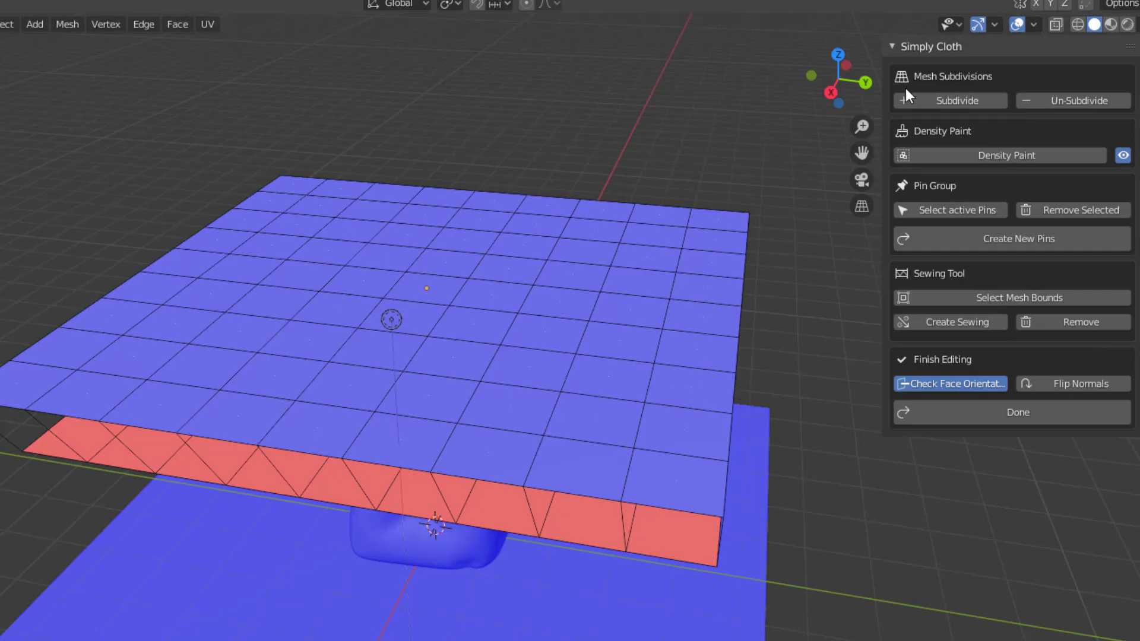
left_click(962, 102)
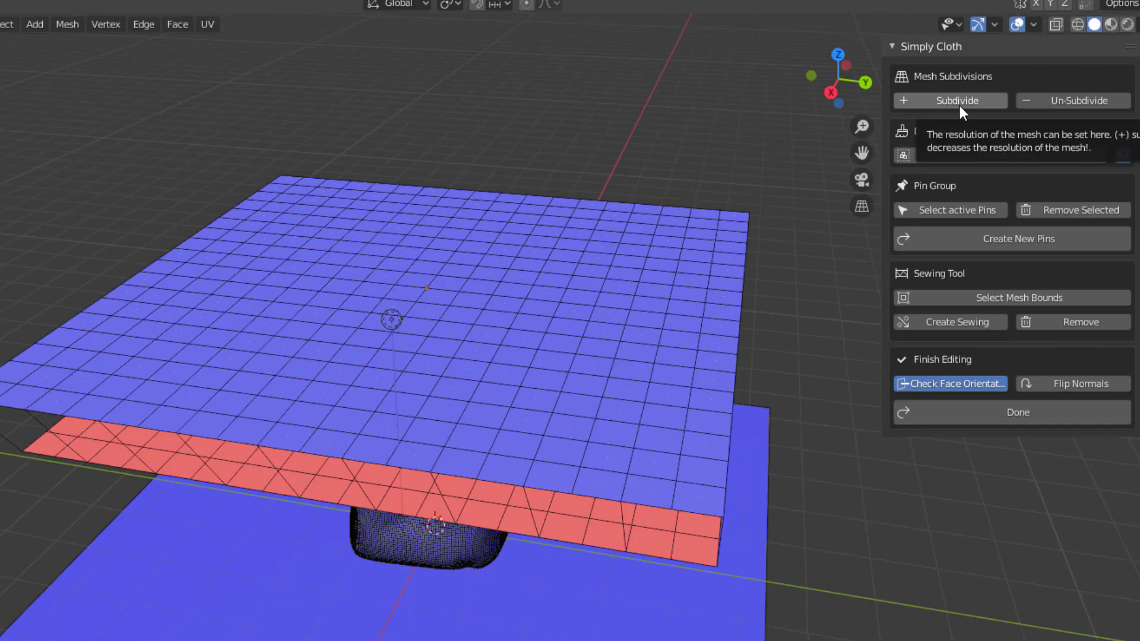
left_click(1079, 100)
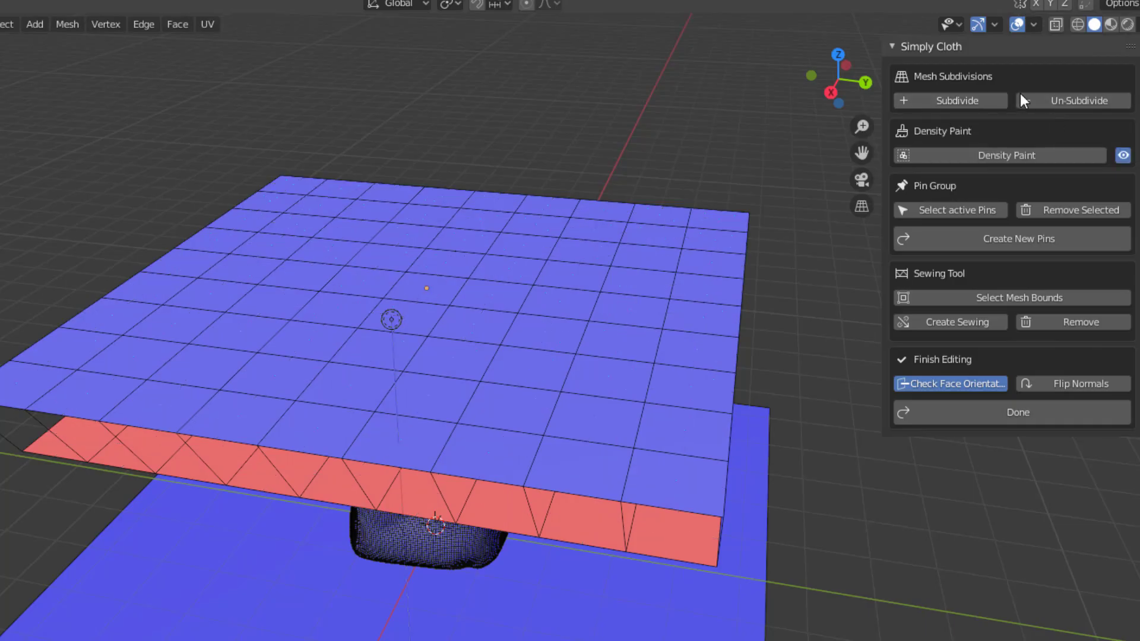
left_click(1006, 416)
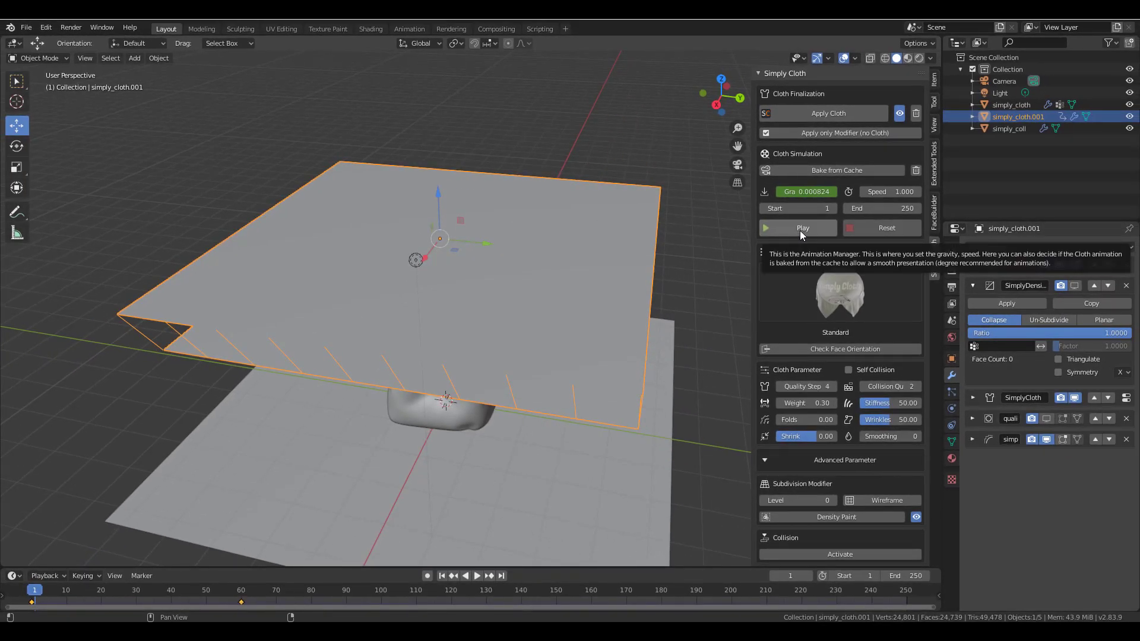
Simulate the sewn layers to frame 31 with gravity 0.525, then open the cloth presets gallery.
left_click(800, 230)
left_click(792, 230)
middle_click_drag(666, 271, 332, 360)
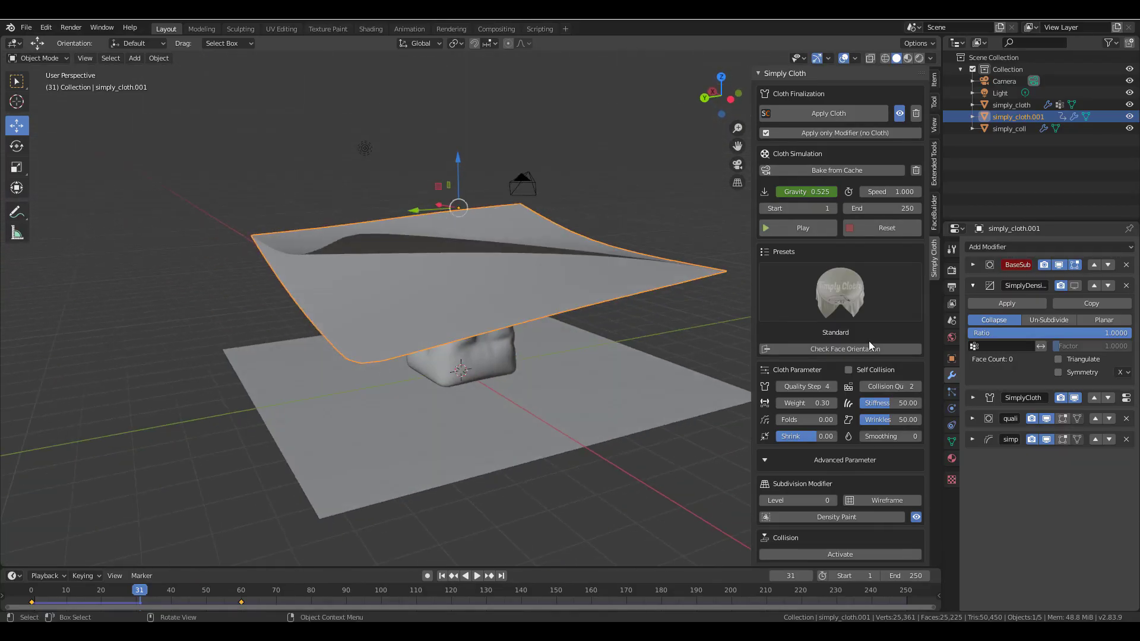
left_click(850, 307)
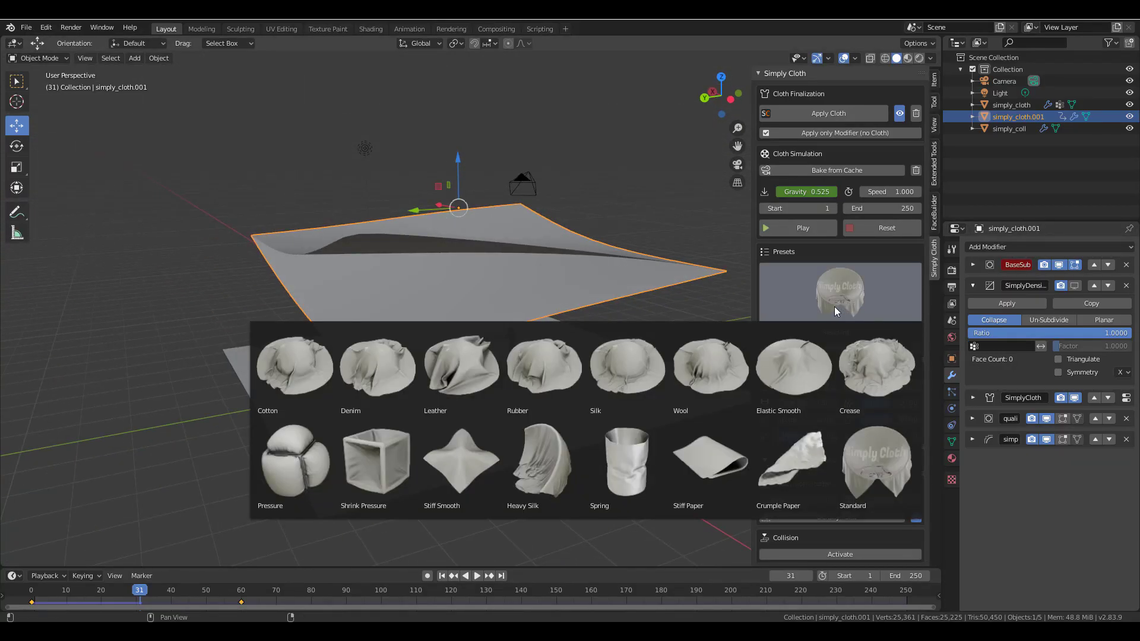
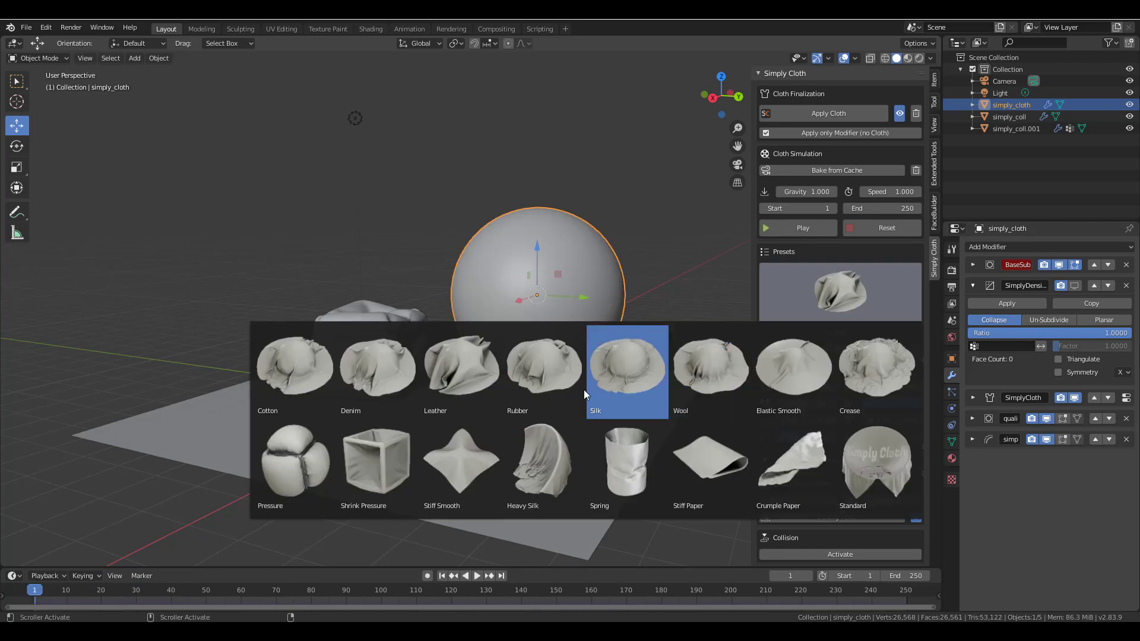
Apply the Wool preset to the sphere, play a test drape, then reset it to frame 1.
left_click(719, 376)
left_click(810, 228)
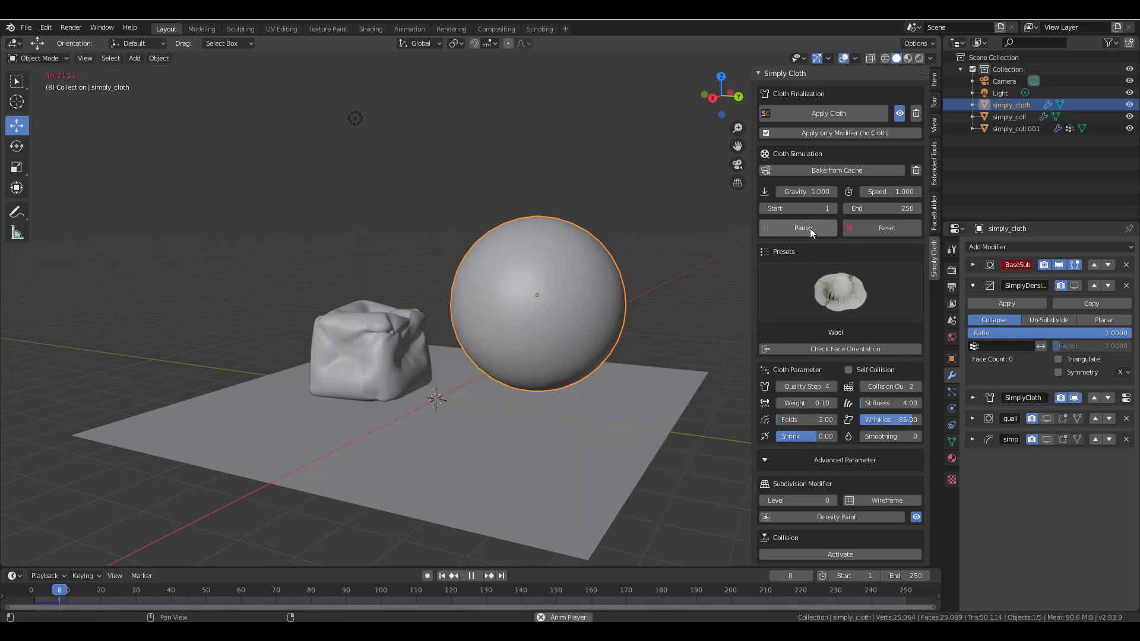
left_click(893, 230)
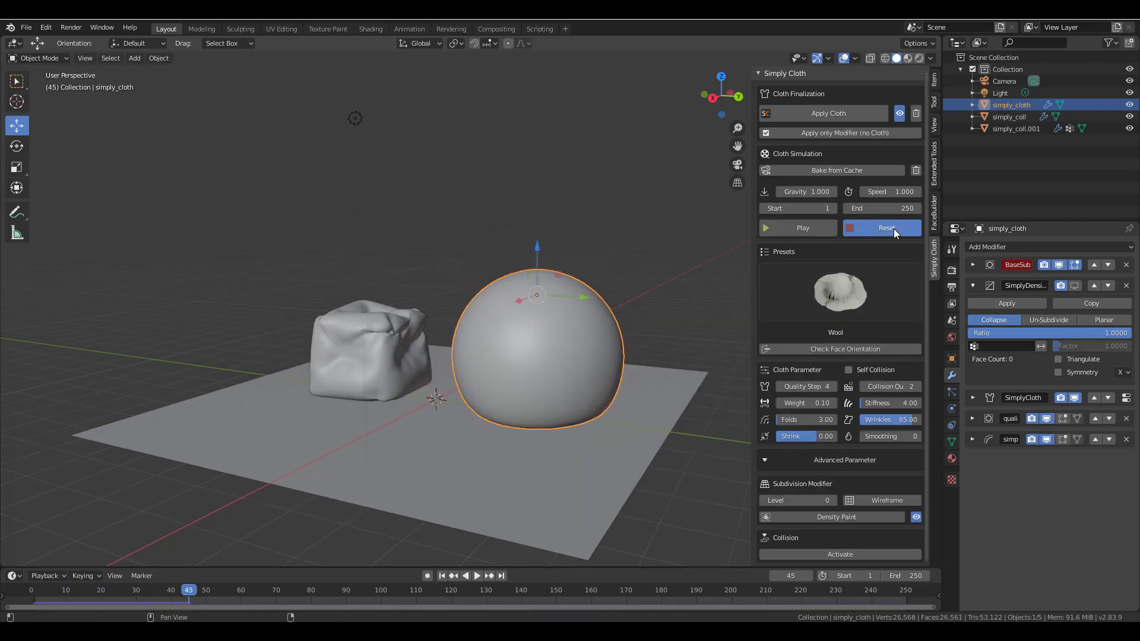
middle_click_drag(536, 322, 466, 334)
scroll(491, 336, "up", 4)
scroll(491, 336, "down", 4)
scroll(491, 337, "up", 4)
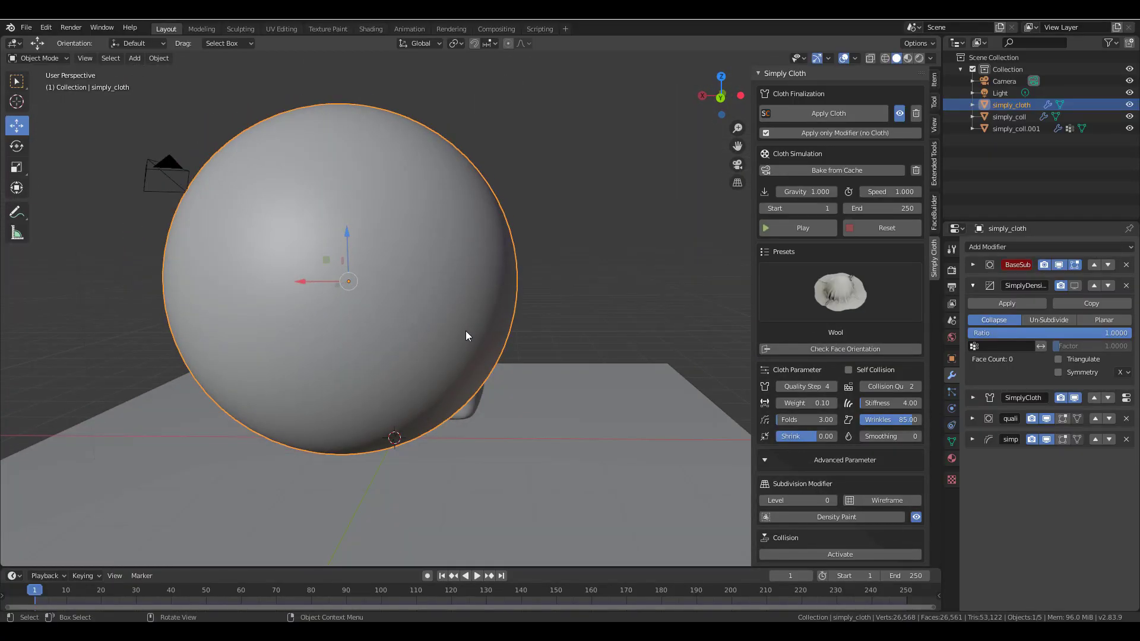
Toggle Check Face Orientation on and back off, viewing the cushion behind.
left_click(849, 347)
left_click(849, 347)
middle_click_drag(515, 350, 586, 365)
scroll(586, 363, "down", 4)
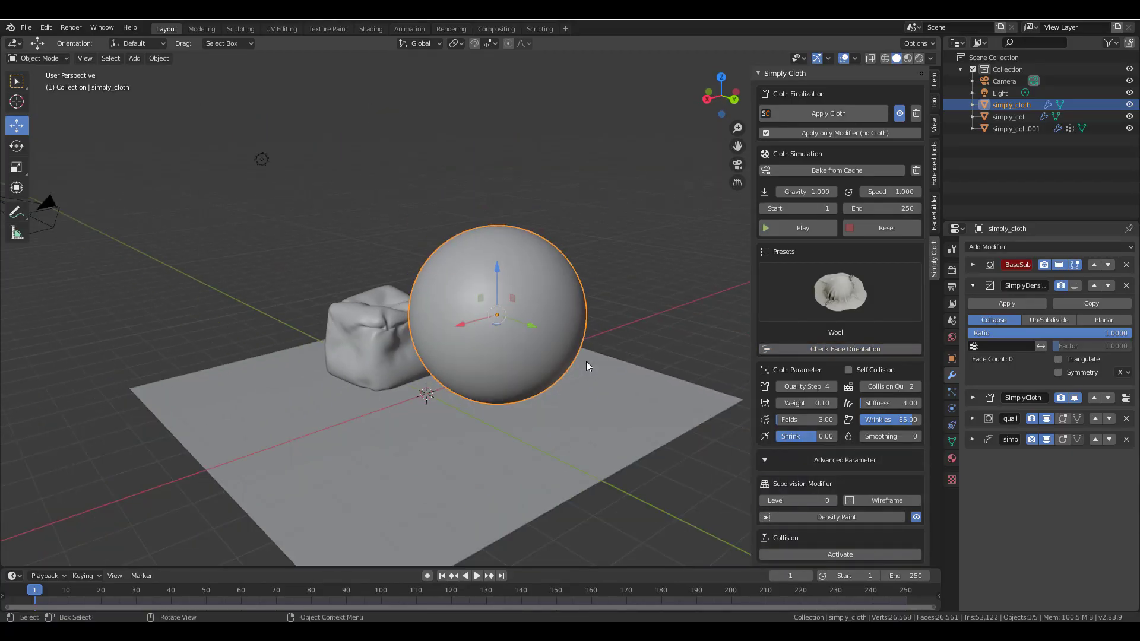
Put the sphere in Edit Mode and start Density Paint on it.
key("Tab")
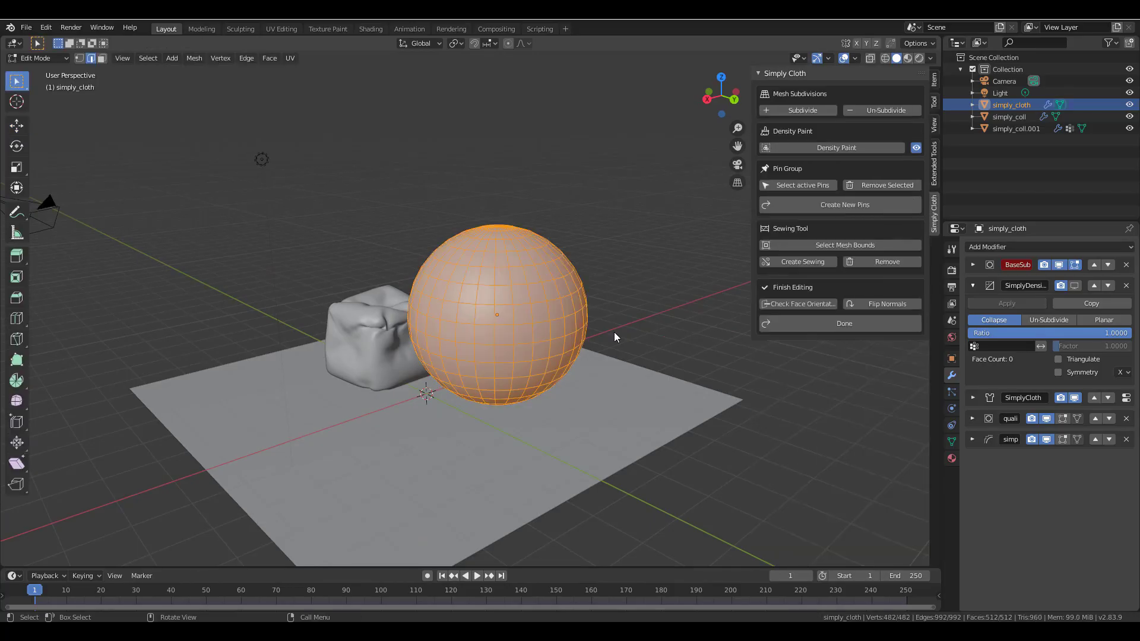
middle_click_drag(612, 361, 599, 340, "shift")
scroll(508, 361, "up", 2)
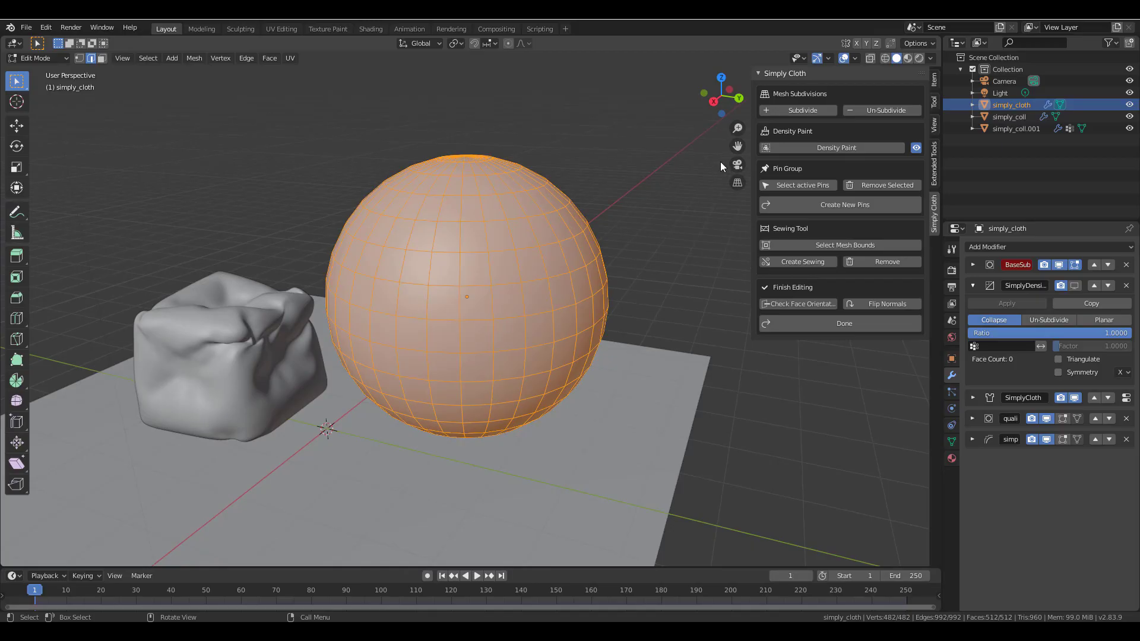
left_click(838, 148)
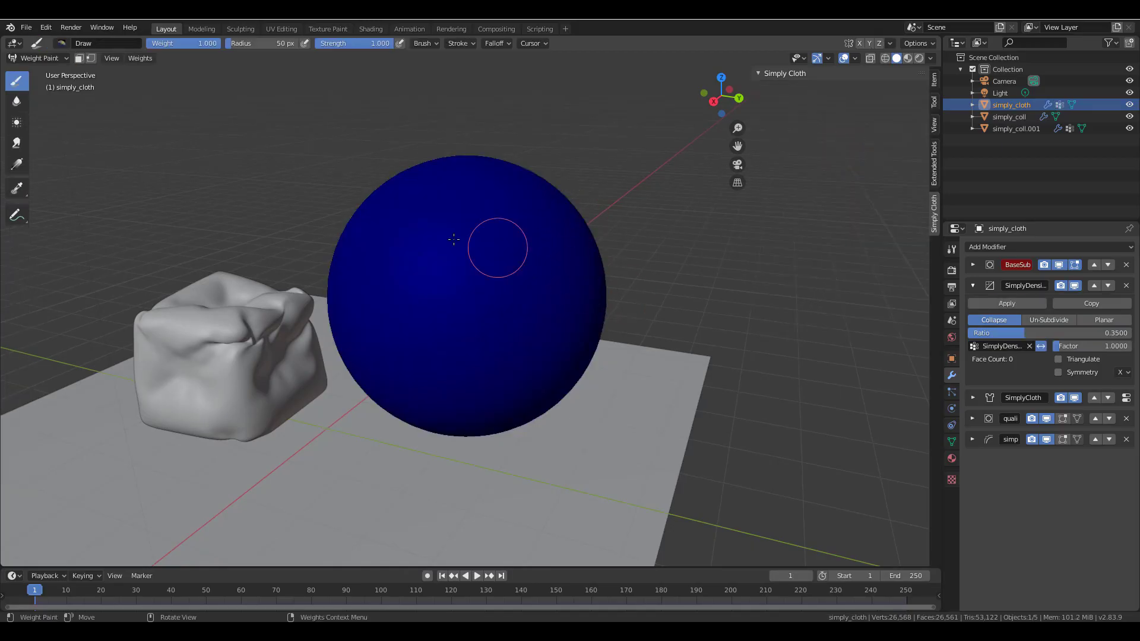
Paint high density over the sphere's upper area and soften its edges with Blur.
mouse_move(488, 219)
left_mouse_down()
mouse_move(403, 249)
mouse_move(451, 279)
mouse_move(511, 256)
mouse_move(528, 221)
mouse_move(552, 253)
mouse_move(368, 243)
mouse_move(407, 290)
mouse_move(380, 306)
mouse_move(369, 270)
mouse_move(416, 213)
mouse_move(504, 220)
mouse_move(552, 267)
mouse_move(475, 306)
mouse_move(404, 318)
mouse_move(518, 307)
mouse_move(543, 289)
left_mouse_up()
mouse_move(456, 286)
left_mouse_down()
mouse_move(442, 267)
mouse_move(460, 275)
left_mouse_up()
mouse_move(539, 286)
left_mouse_down()
mouse_move(544, 261)
mouse_move(416, 267)
mouse_move(484, 193)
mouse_move(465, 267)
left_mouse_up()
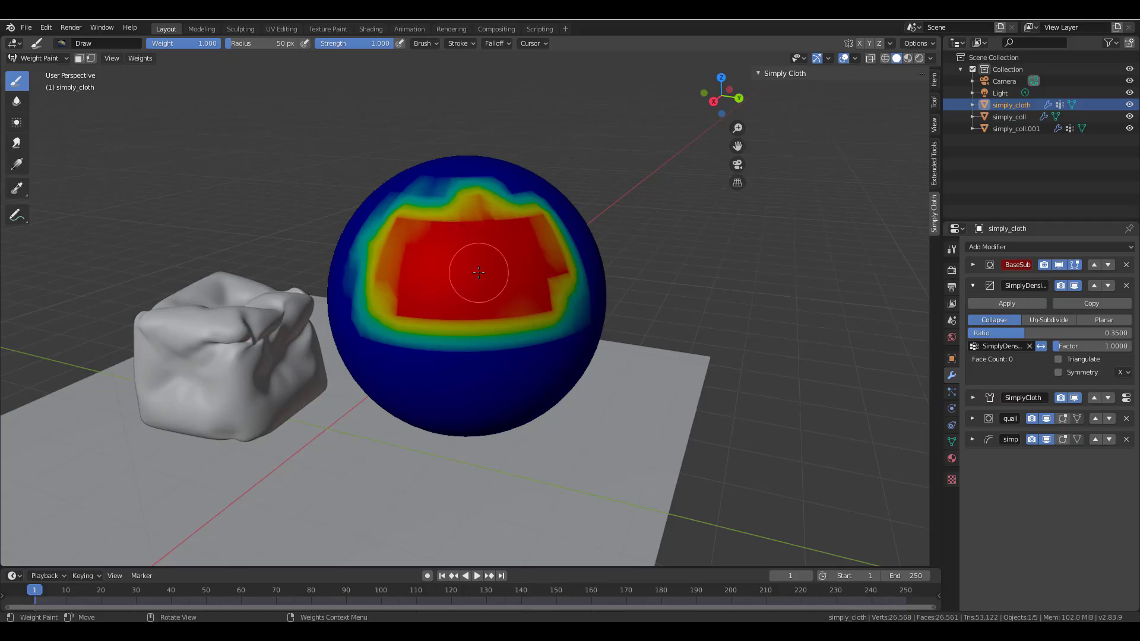
left_click(17, 101)
mouse_move(406, 248)
left_mouse_down()
mouse_move(420, 220)
mouse_move(540, 208)
mouse_move(555, 316)
mouse_move(563, 260)
left_mouse_up()
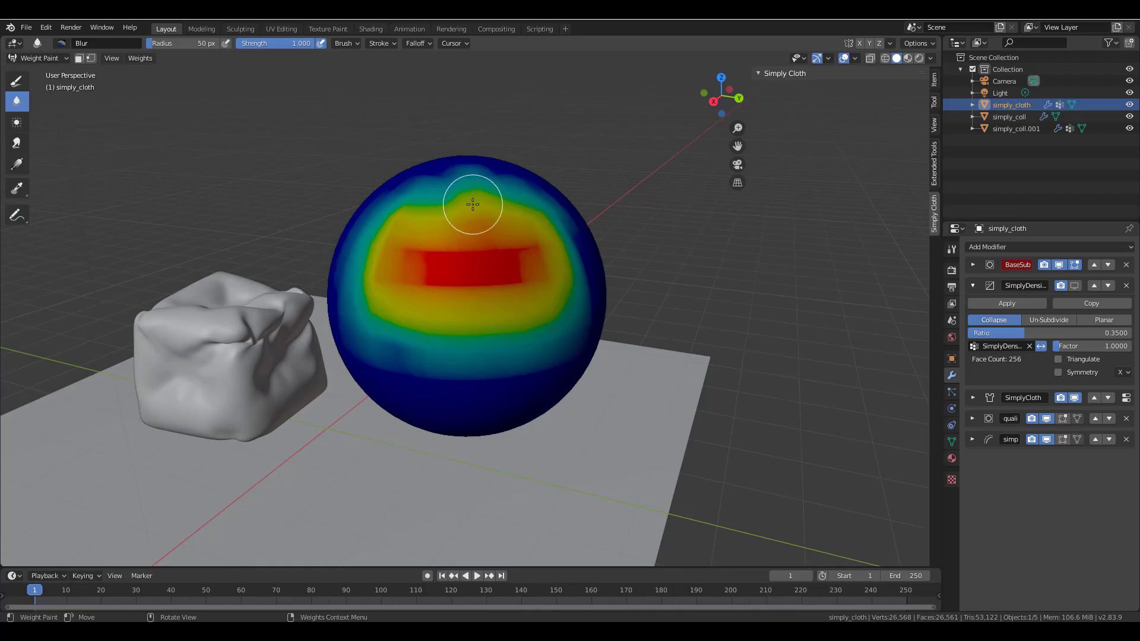
Drag a top-to-bottom weight gradient over the sphere and return to Edit Mode.
mouse_move(470, 188)
left_mouse_down("alt")
mouse_move(461, 297)
mouse_move(428, 382)
mouse_move(447, 457)
mouse_move(473, 465)
mouse_move(497, 321)
mouse_move(509, 407)
mouse_move(581, 409)
mouse_move(357, 374)
mouse_move(437, 438)
mouse_move(466, 392)
left_mouse_up("alt")
mouse_move(471, 187)
left_mouse_down("alt")
mouse_move(461, 454)
mouse_move(468, 290)
mouse_move(483, 366)
mouse_move(476, 322)
left_mouse_up("alt")
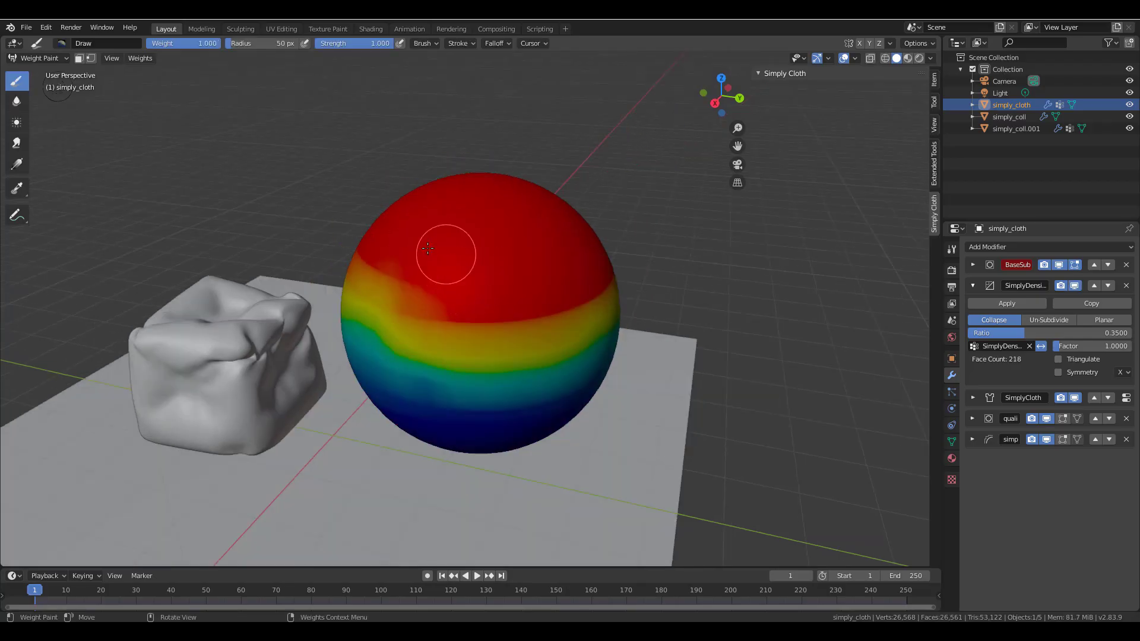
key("Tab")
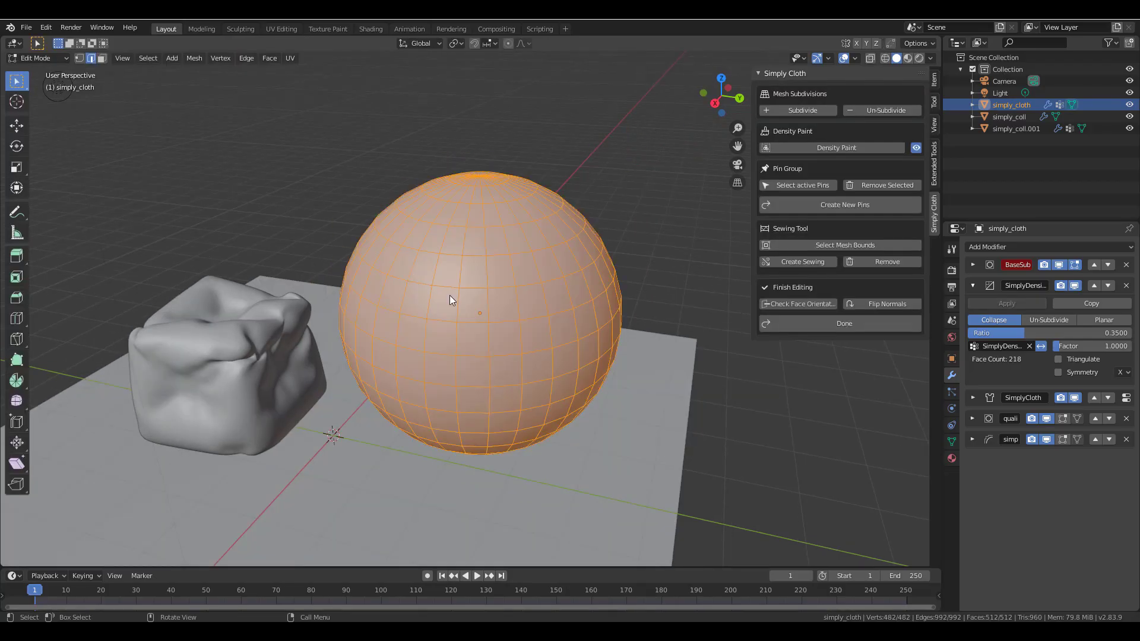
Finish density editing, set Subdivision Level 2, reset the simulation, and toggle the wireframe overlay.
left_click(810, 324)
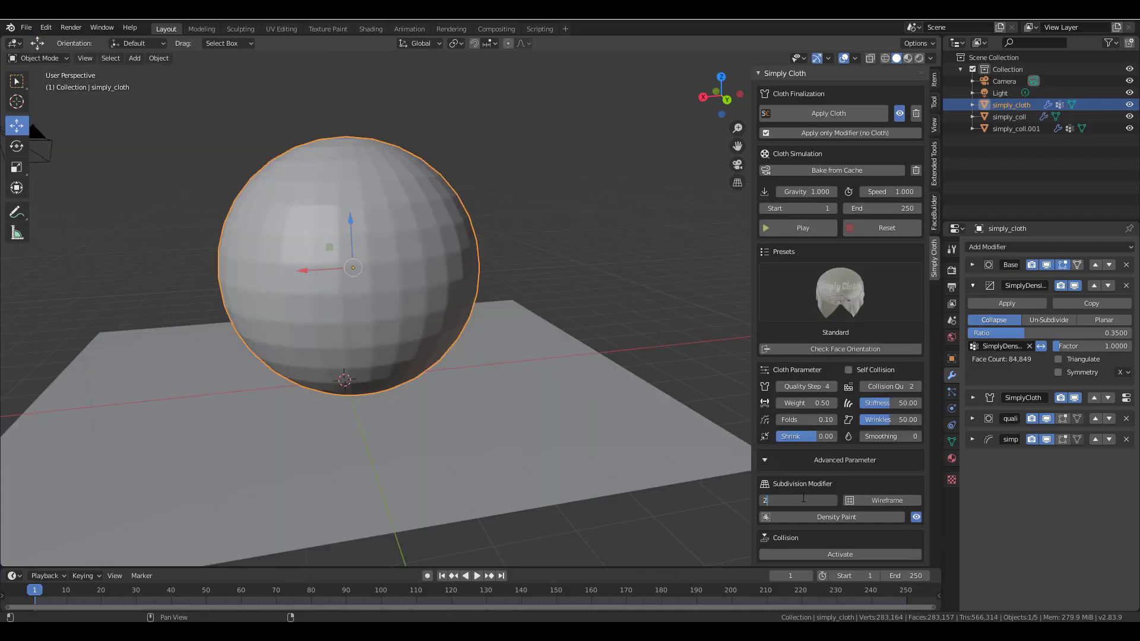
key("Return")
left_click(880, 234)
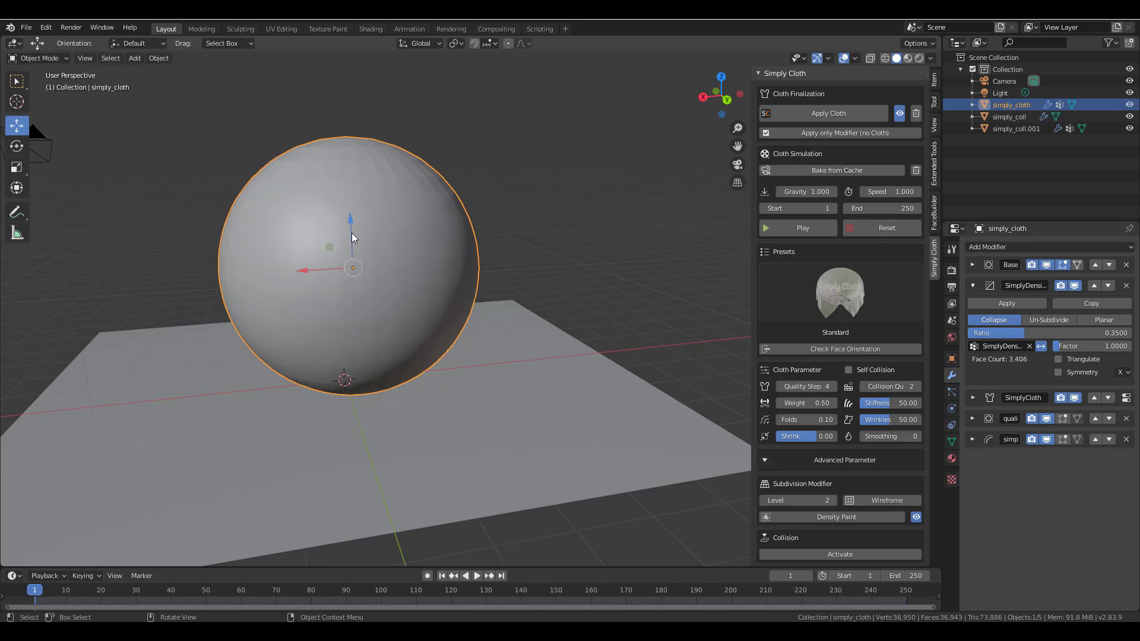
middle_click_drag(365, 284, 763, 465)
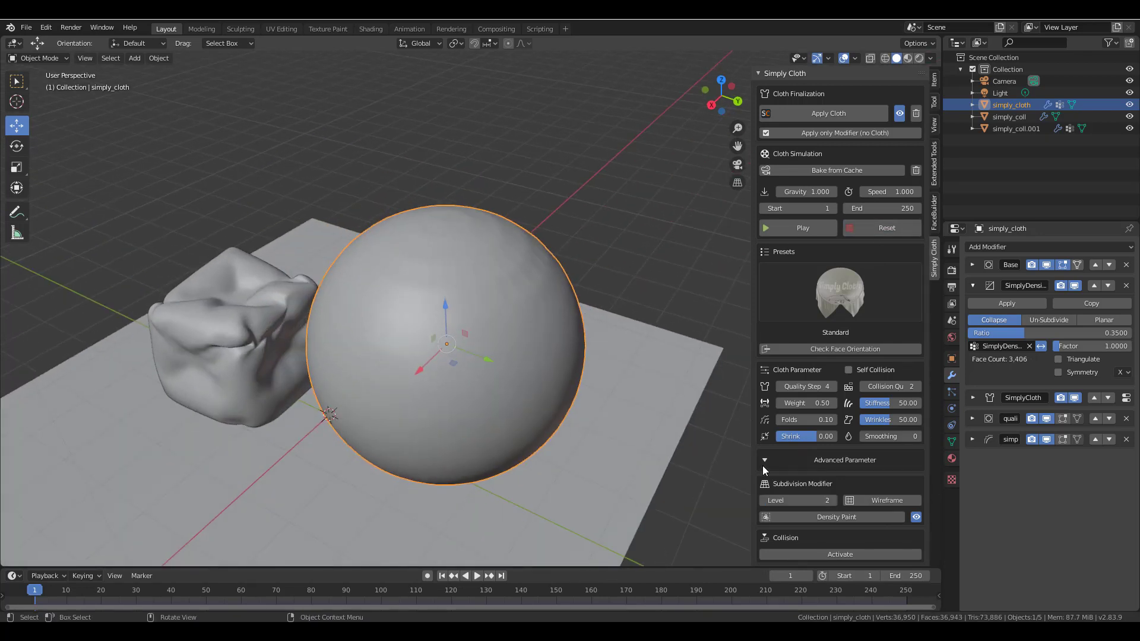
left_click(894, 499)
left_click(894, 497)
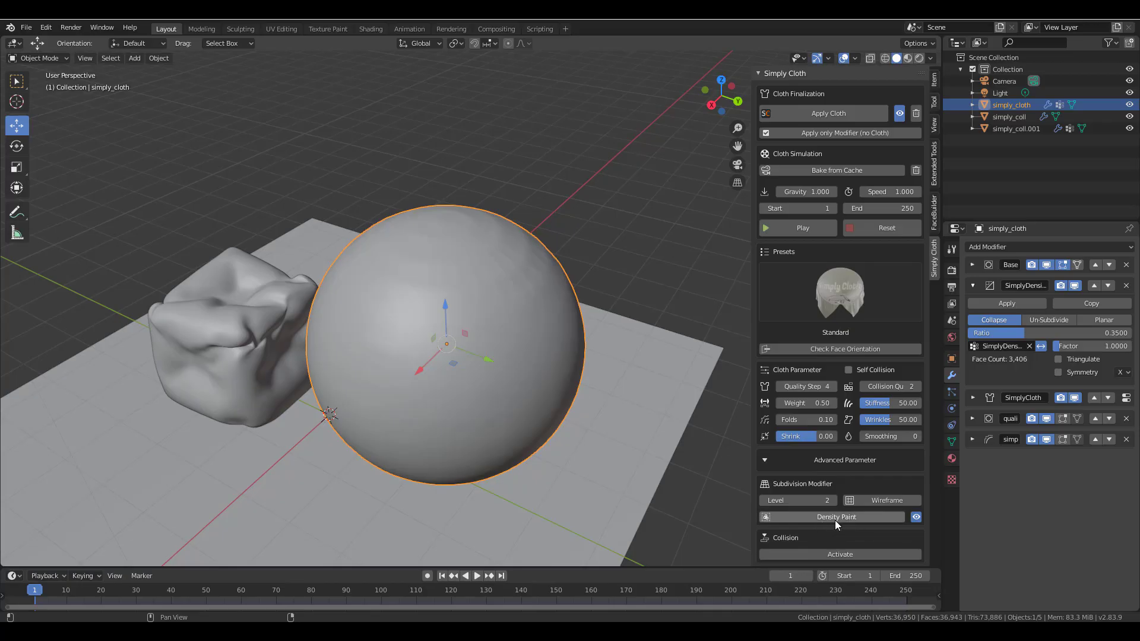
Return from density painting to Object Mode and play the simulation to collapse the sphere.
left_click(836, 518)
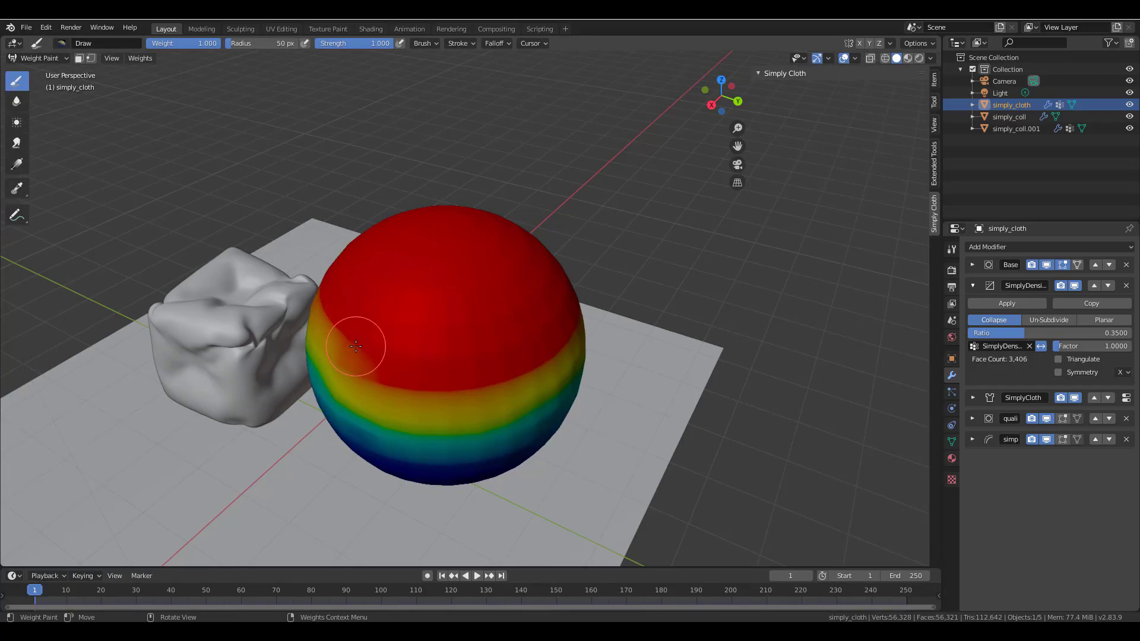
key("Tab")
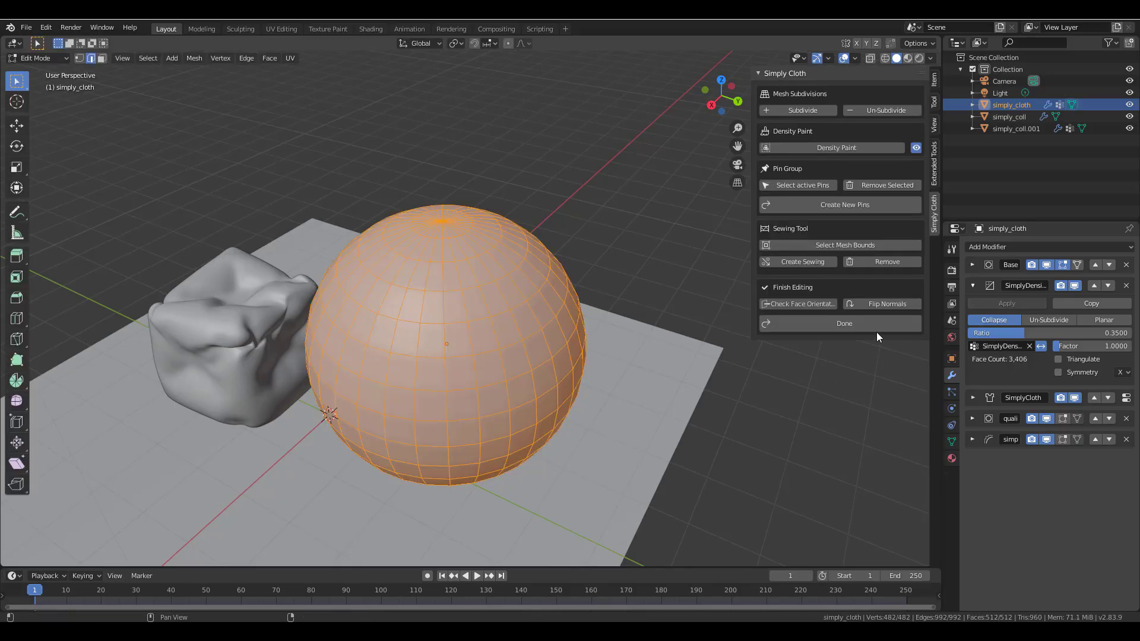
key("Tab")
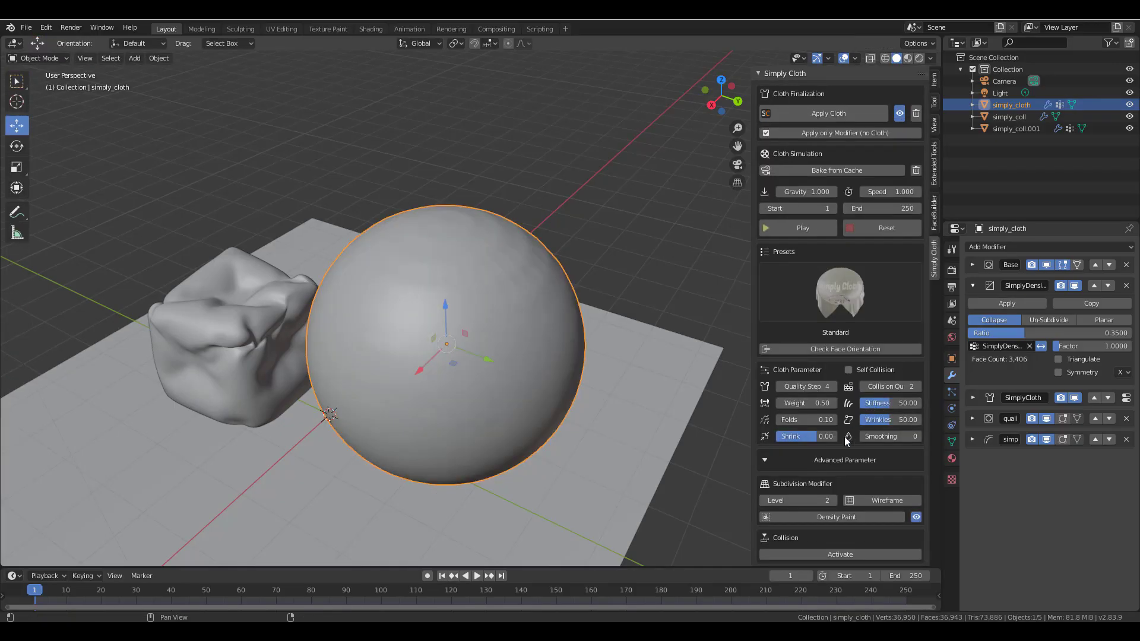
left_click(789, 229)
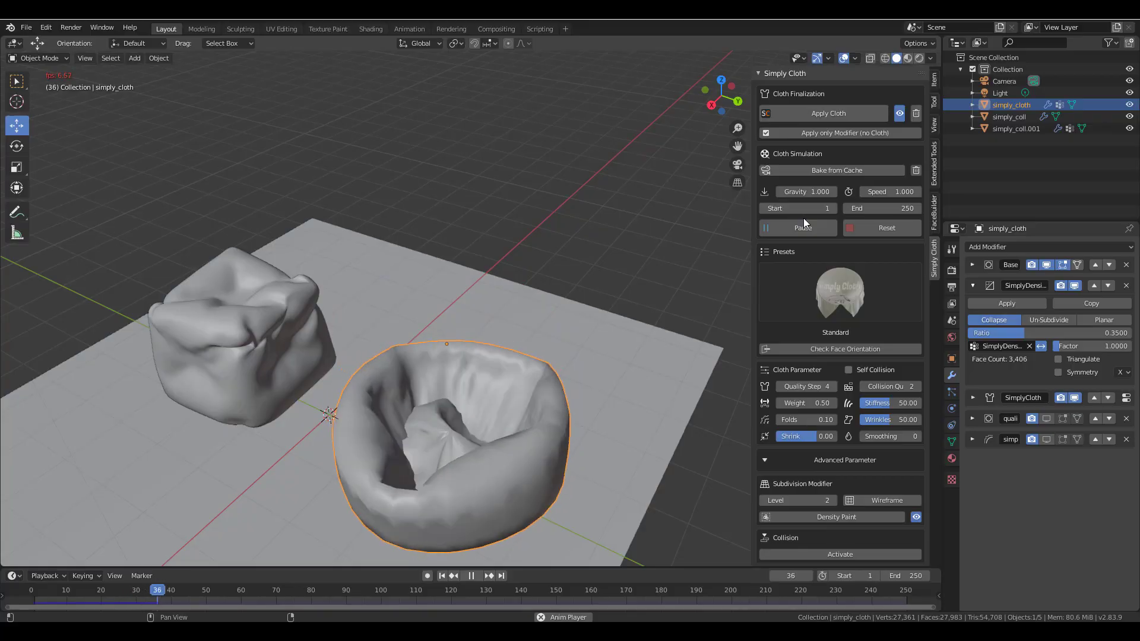
Pause the simulation around frame 40, then select and closely inspect the collapsed bean bag.
left_click(788, 235)
middle_click_drag(575, 406, 500, 458)
scroll(472, 436, "down", 6)
scroll(534, 404, "up", 4)
middle_click_drag(500, 459, 508, 442)
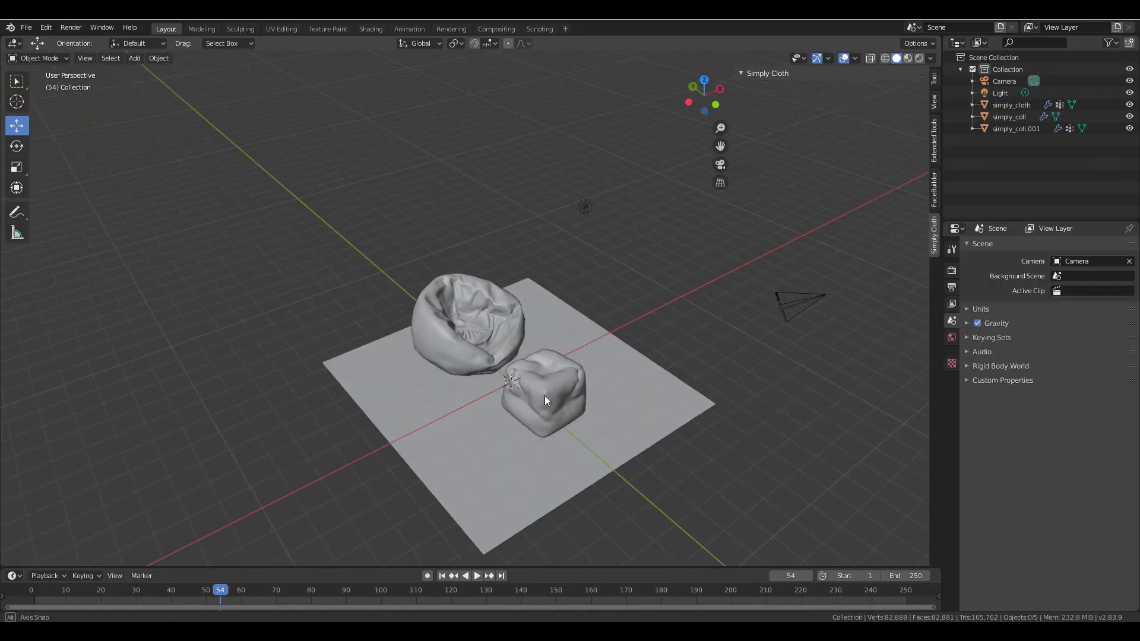
scroll(552, 386, "up", 4)
middle_click_drag(572, 365, 407, 354)
middle_click_drag(441, 417, 406, 431)
scroll(464, 412, "up", 4)
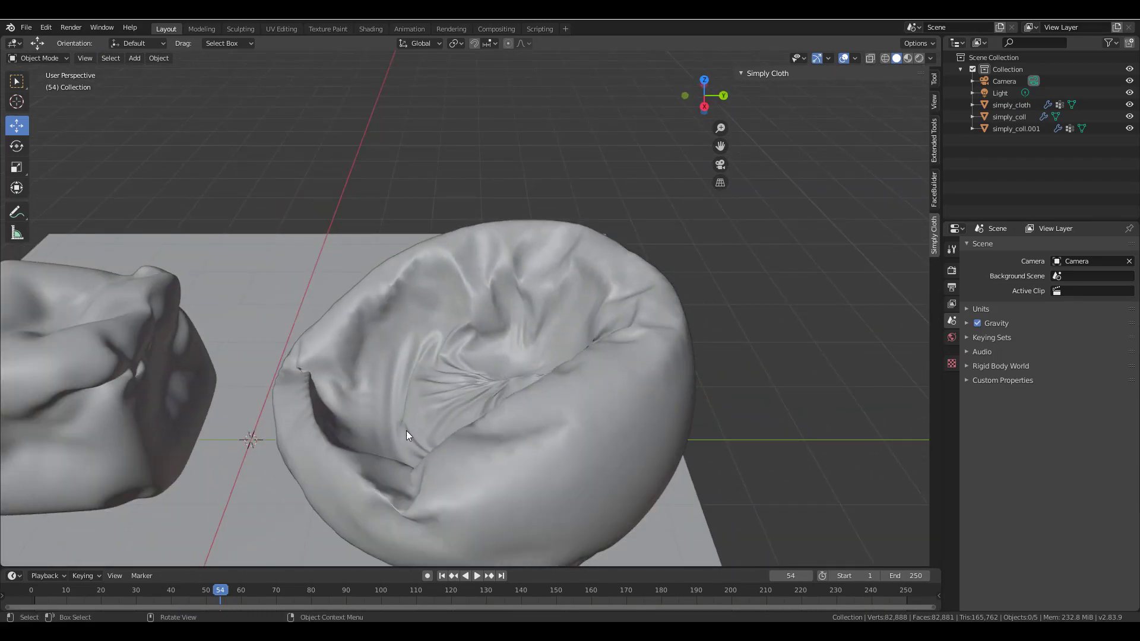
left_click(404, 435)
middle_click_drag(405, 438, 522, 409)
scroll(507, 426, "down", 4)
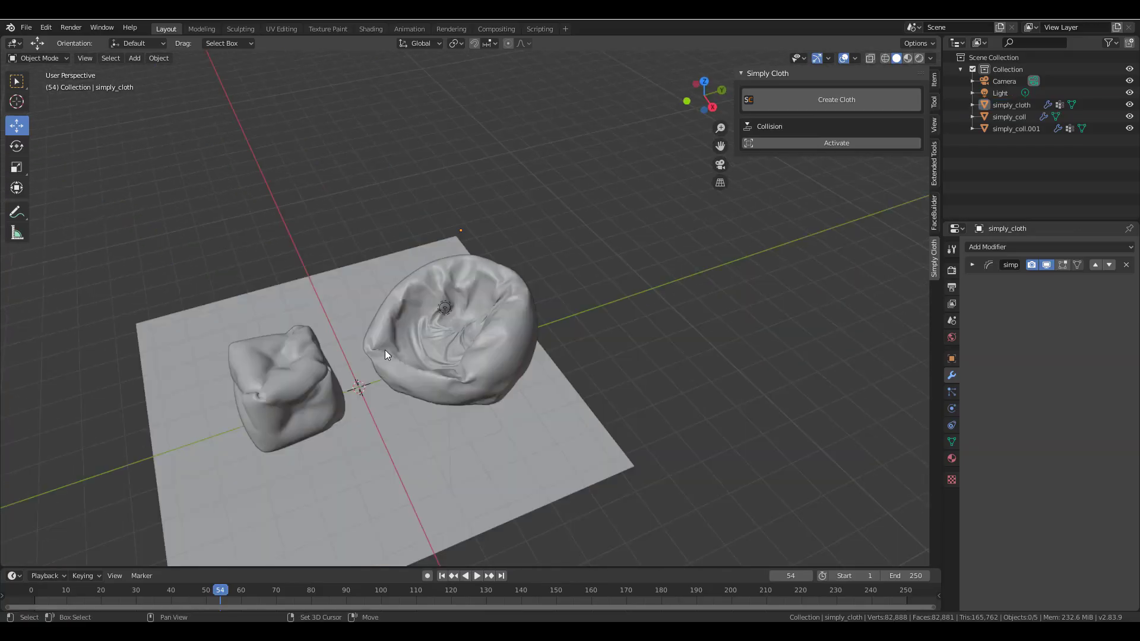
Add a grid, scale it to about double size, and lift it above the bean bag.
key("shift+a")
mouse_move(385, 351)
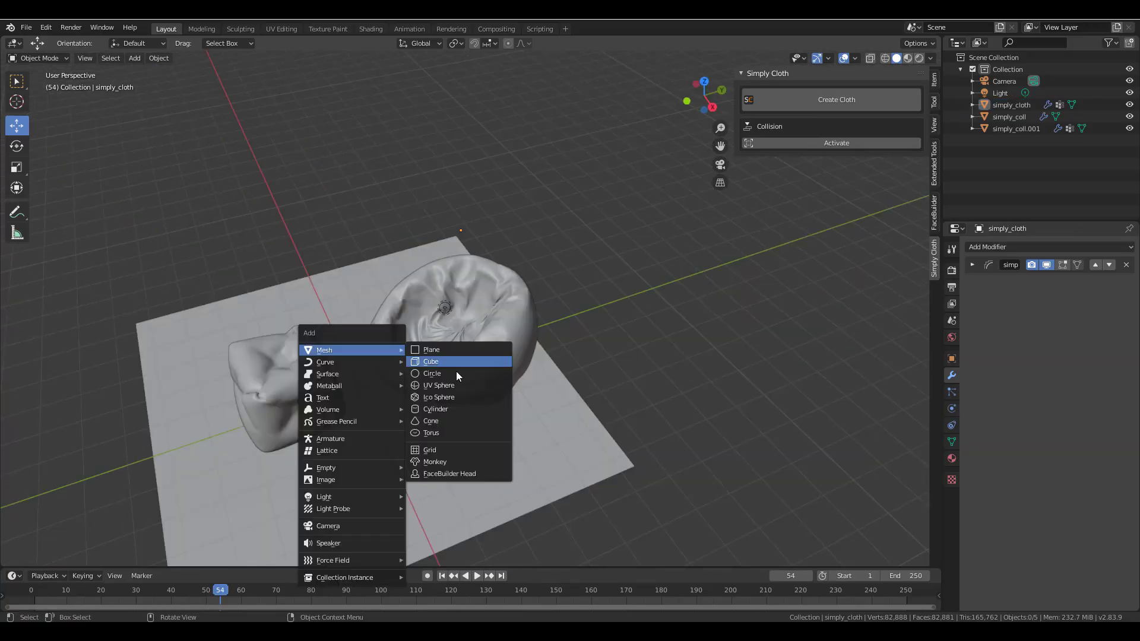
left_click(441, 454)
middle_click_drag(565, 451, 523, 420)
scroll(523, 420, "down", 2)
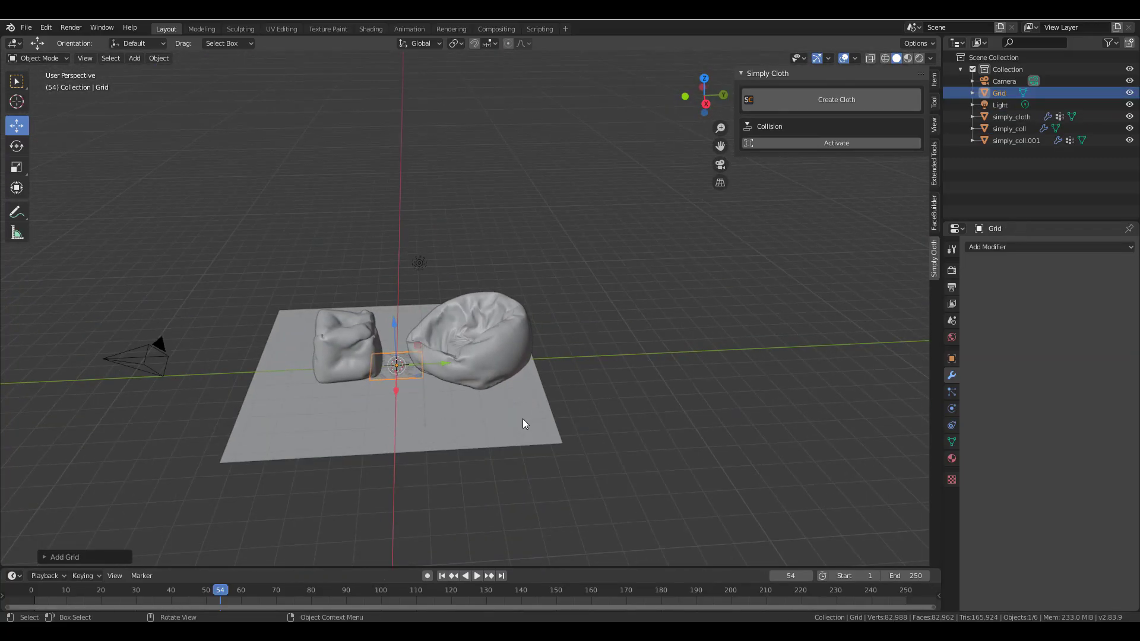
key("s")
left_click(915, 506)
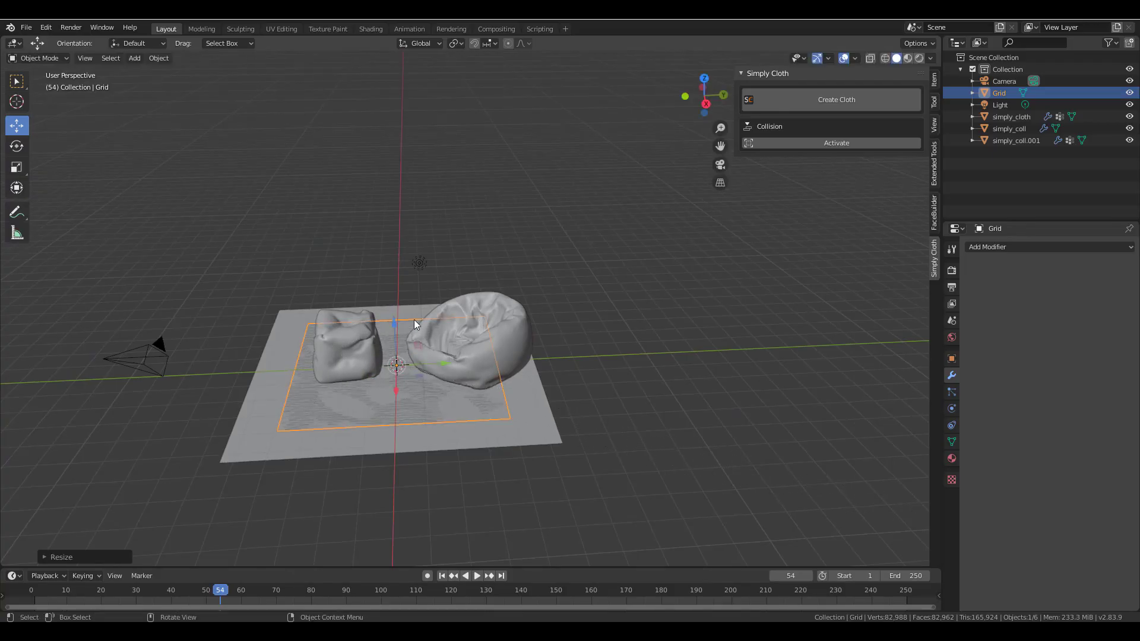
left_click_drag(397, 304, 415, 162)
middle_click_drag(418, 166, 486, 329)
scroll(514, 288, "up", 2)
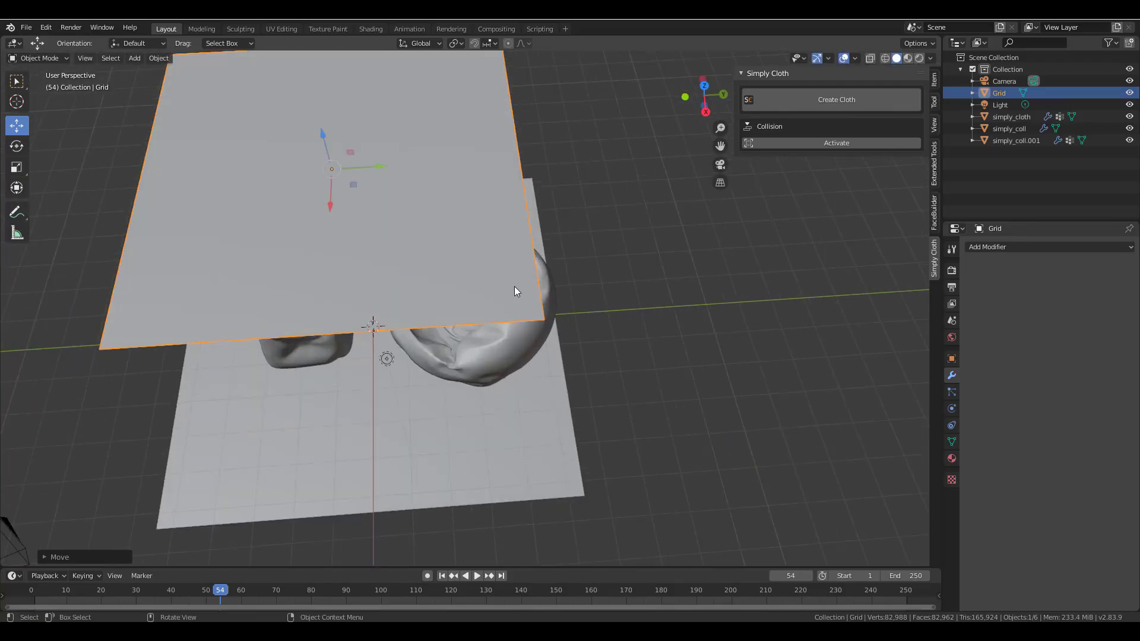
middle_click_drag(514, 287, 703, 331, "shift")
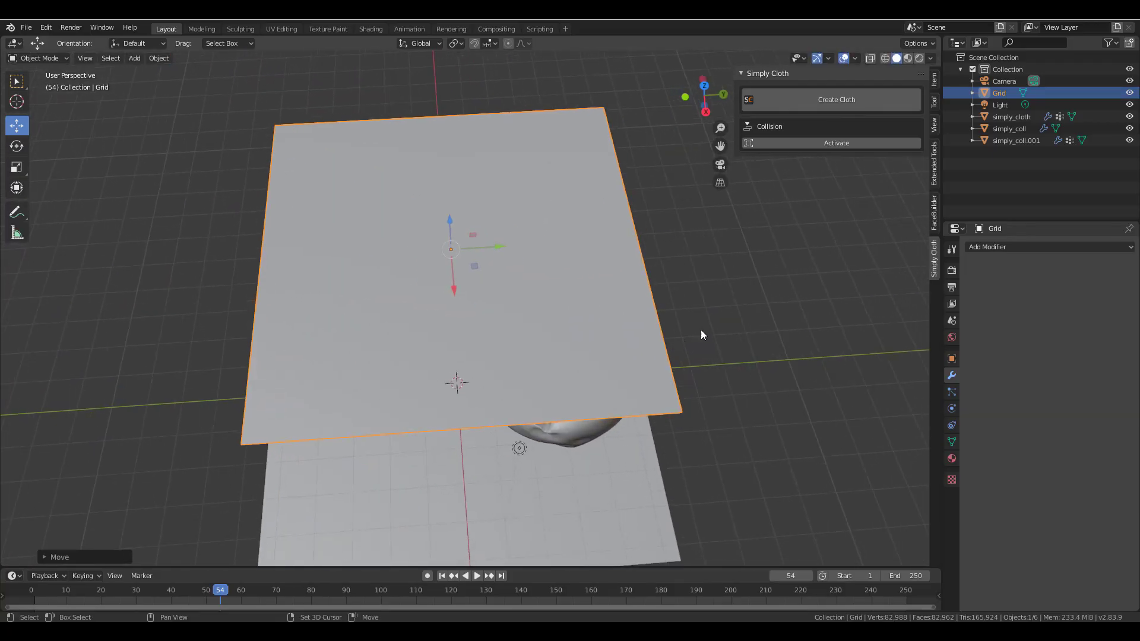
Add and apply a Subdivision Surface modifier to the grid, then Create Cloth.
left_click(1011, 247)
left_click(915, 446)
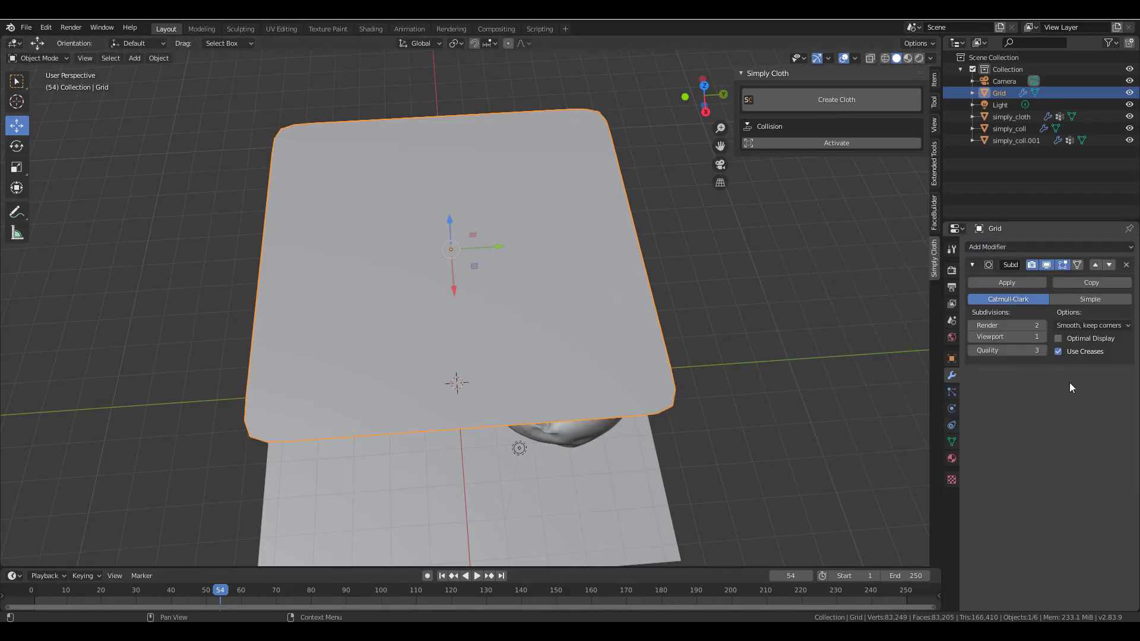
left_click(999, 283)
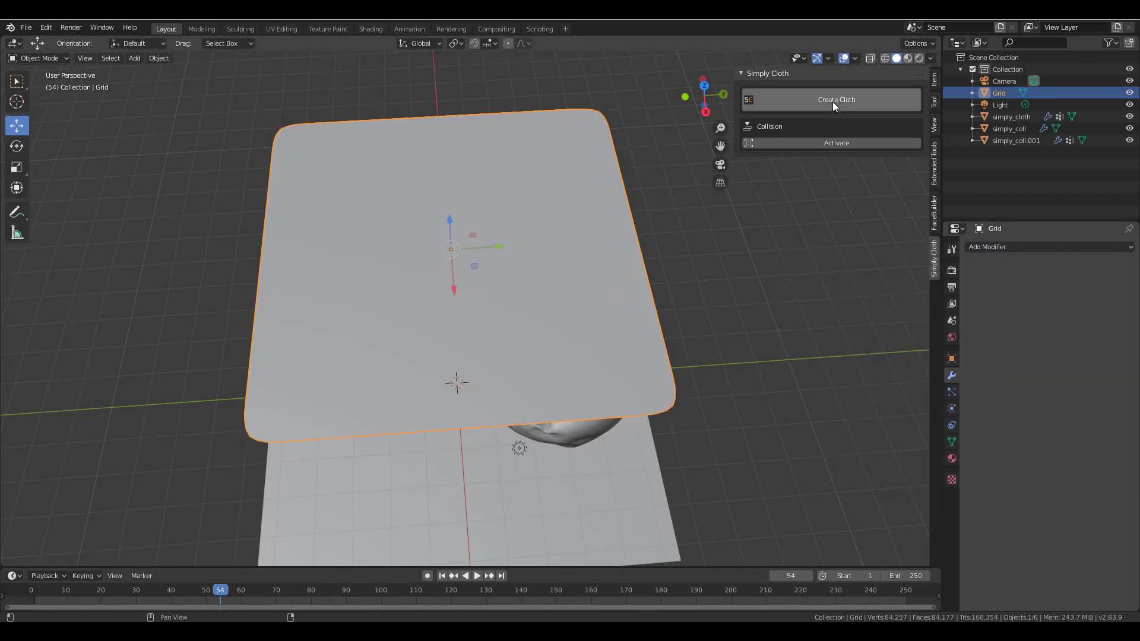
left_click(833, 102)
middle_click_drag(482, 302, 511, 335)
scroll(472, 307, "down", 3)
scroll(494, 309, "up", 3)
middle_click_drag(503, 284, 474, 278)
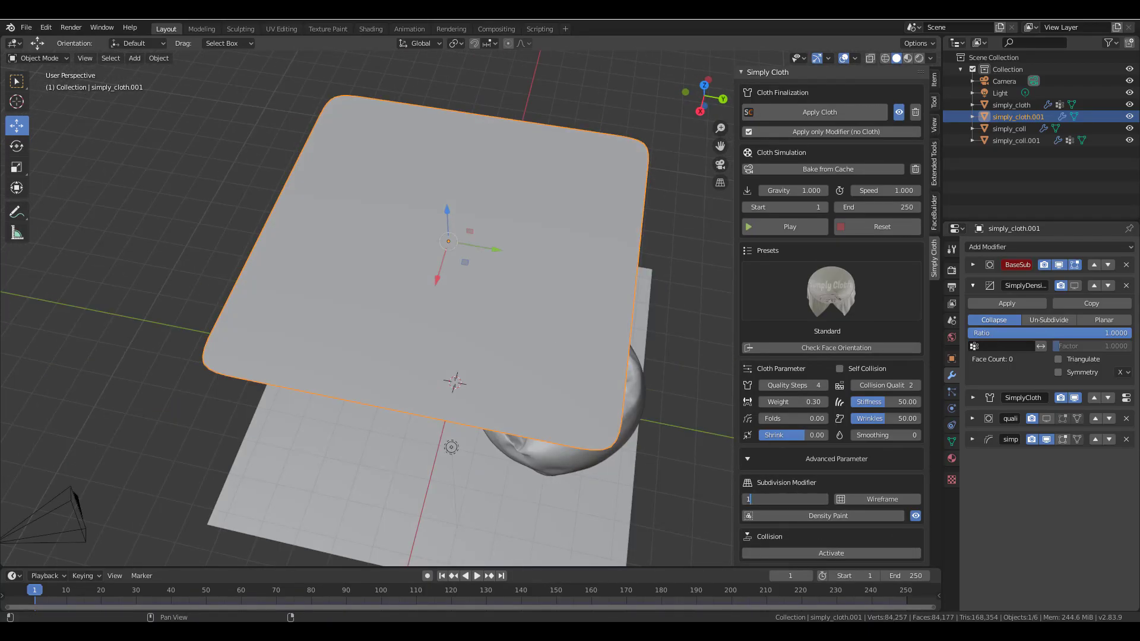
Confirm subdivision level 1 and enter Edit Mode looking down on the cloth.
key("Return")
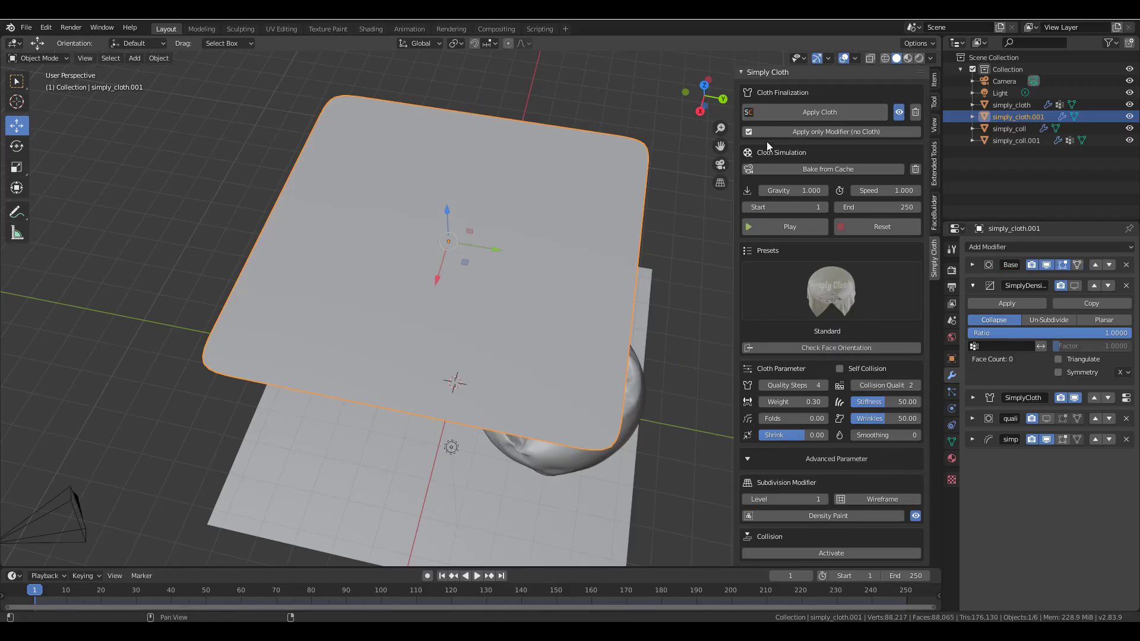
middle_click_drag(597, 311, 602, 337)
key("Tab")
scroll(603, 338, "down", 3)
scroll(603, 338, "up", 1)
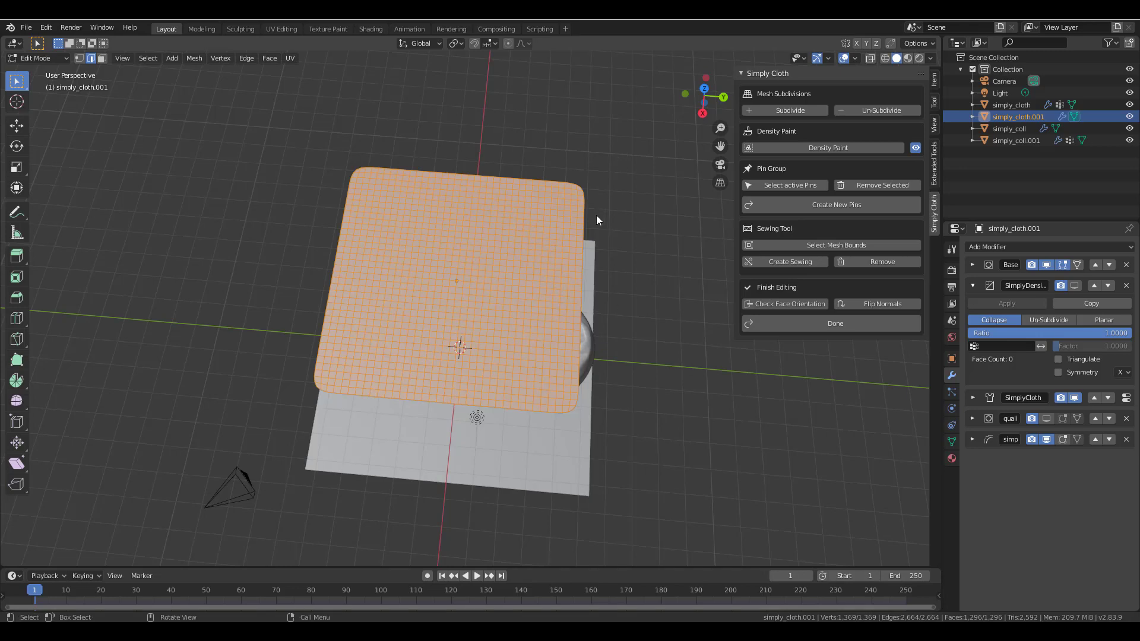
middle_click_drag(596, 215, 611, 236)
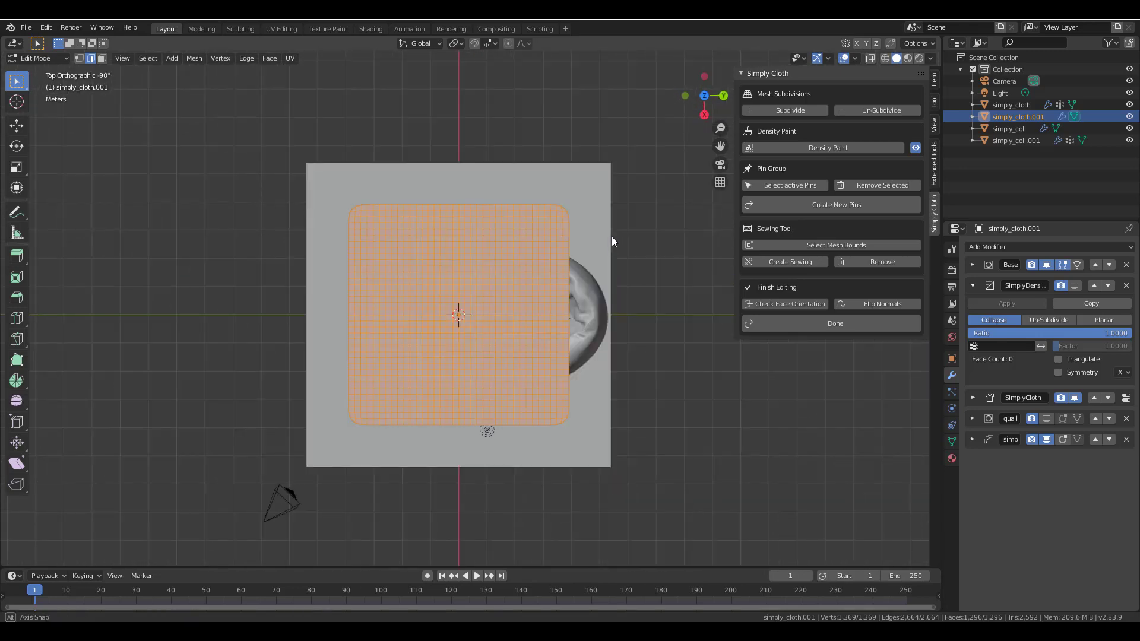
Select the border and 3×3 dividing lines, Create New Pins, and finish with Done.
left_click_drag(639, 159, 564, 459)
left_click_drag(535, 206, 571, 210, "shift")
left_click_drag(287, 146, 352, 501, "shift")
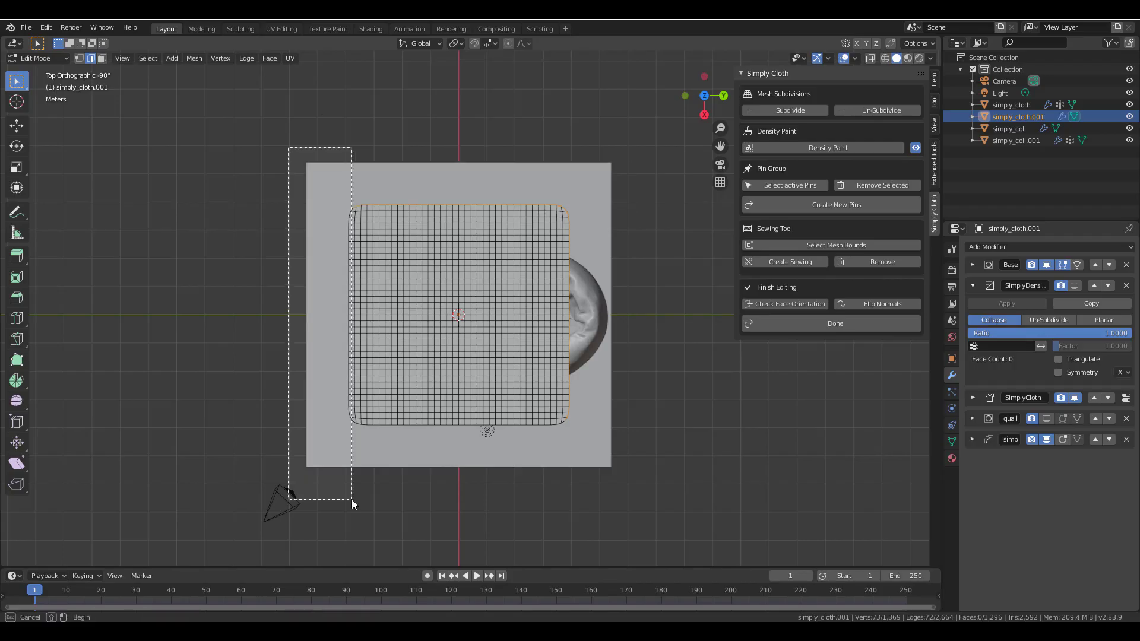
left_click(292, 243, "alt+shift")
middle_click_drag(522, 364, 485, 310)
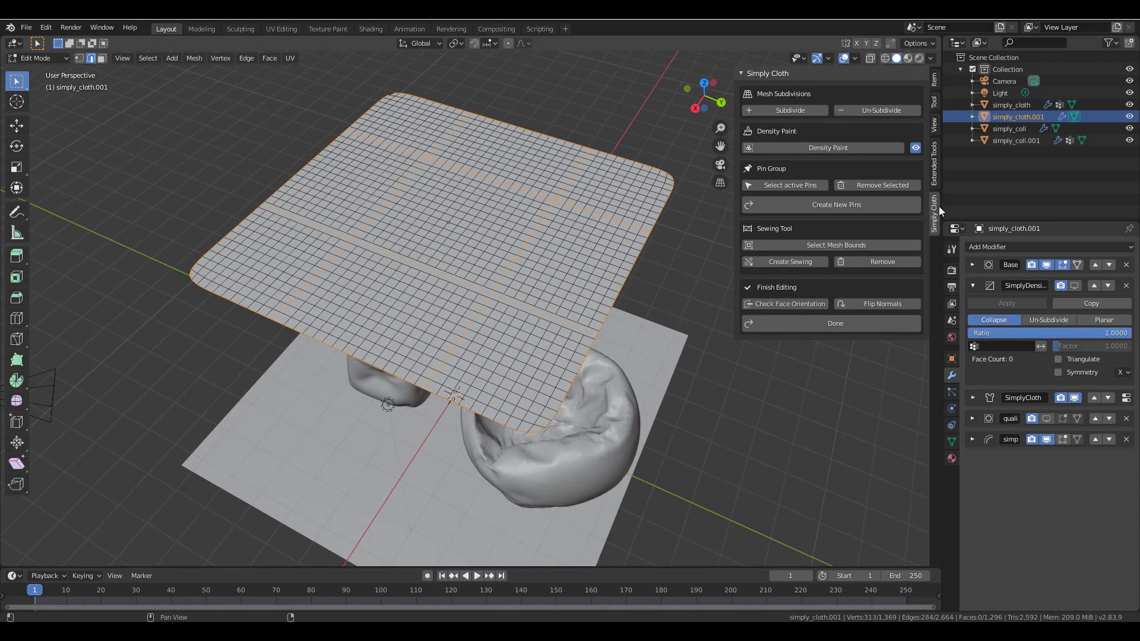
left_click(871, 205)
middle_click_drag(575, 282, 390, 280)
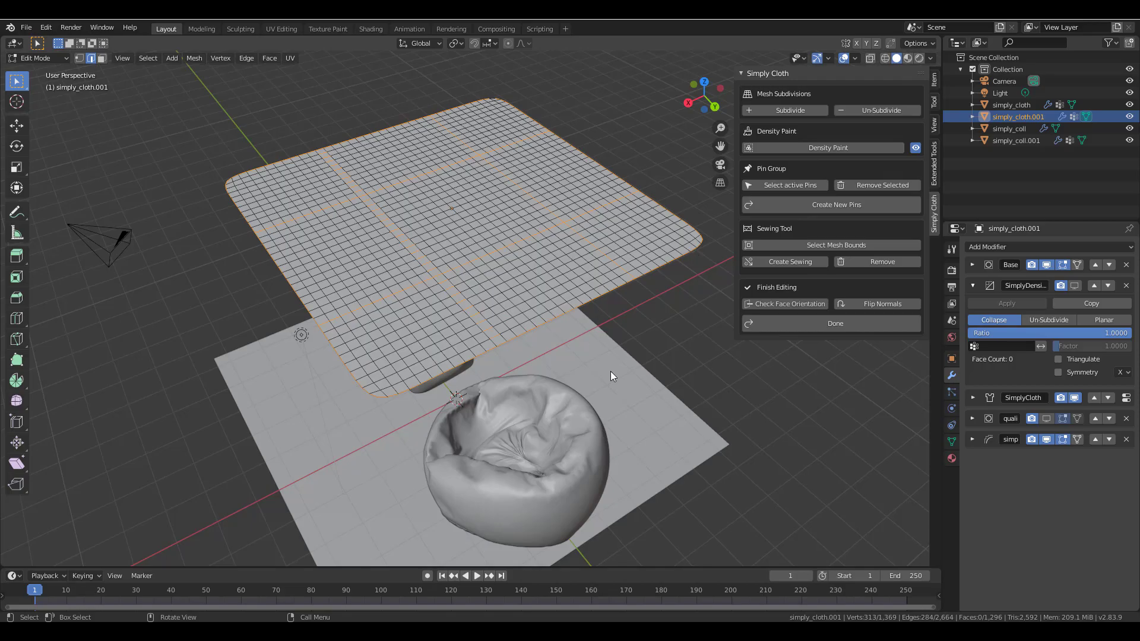
middle_click_drag(586, 374, 797, 375)
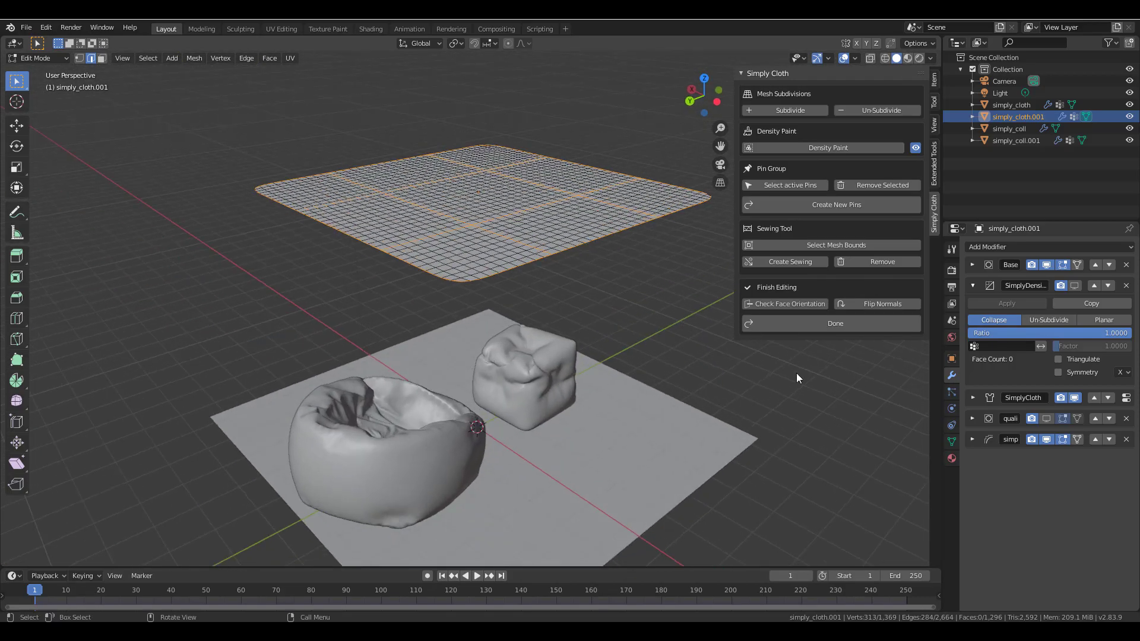
left_click(816, 324)
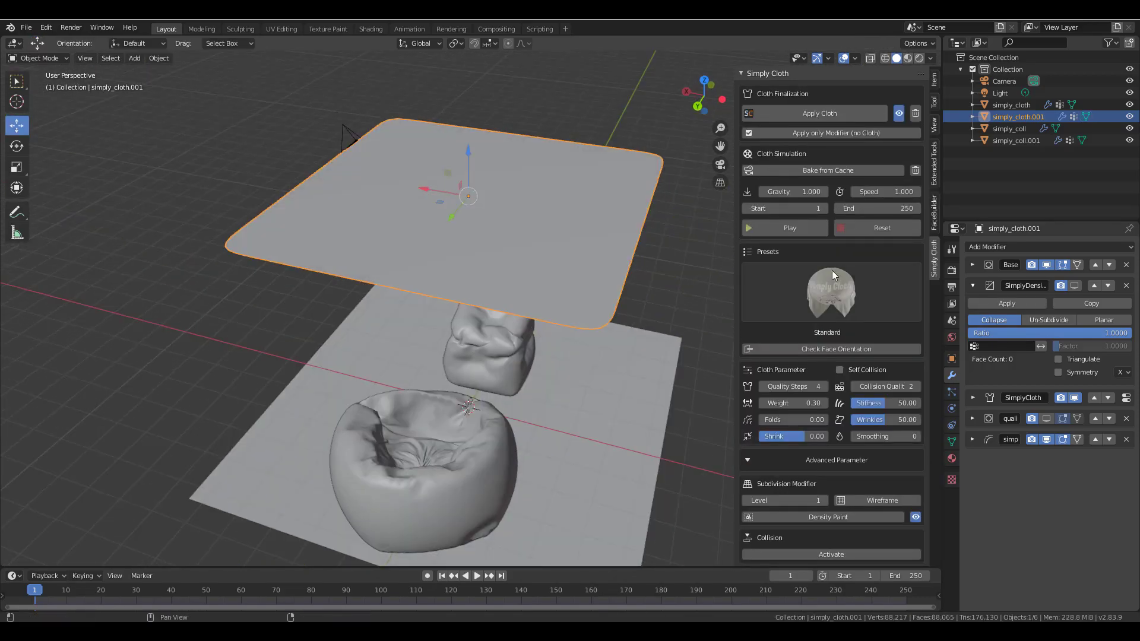
Try the Silk preset on the cloth and play briefly before stopping.
left_click(831, 288)
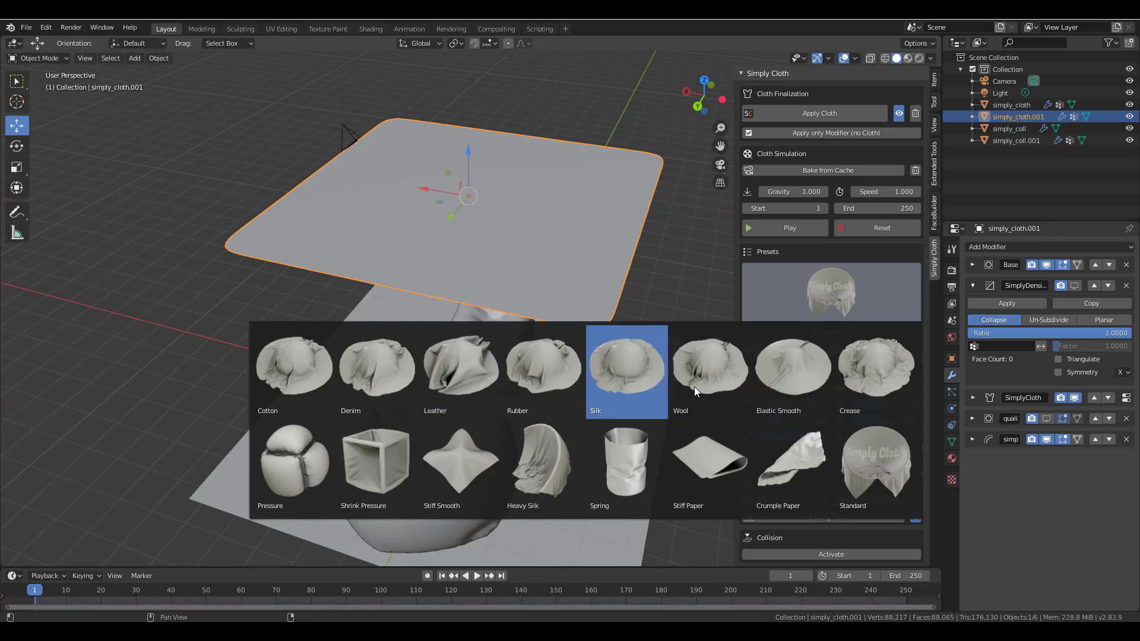
left_click(626, 368)
left_click(779, 230)
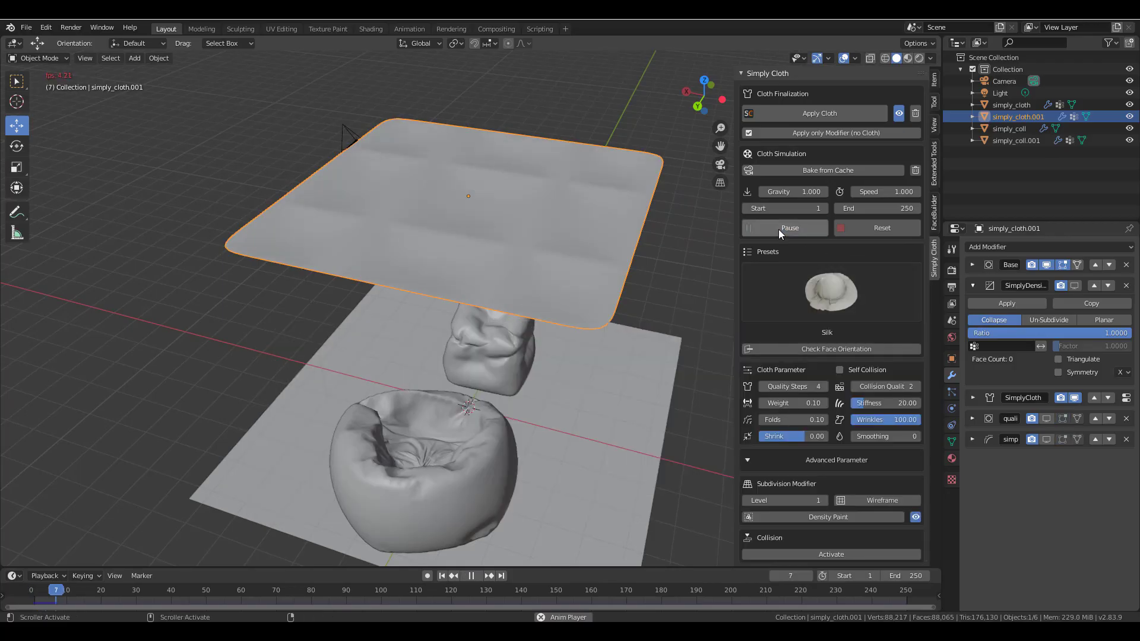
middle_click_drag(598, 269, 531, 256)
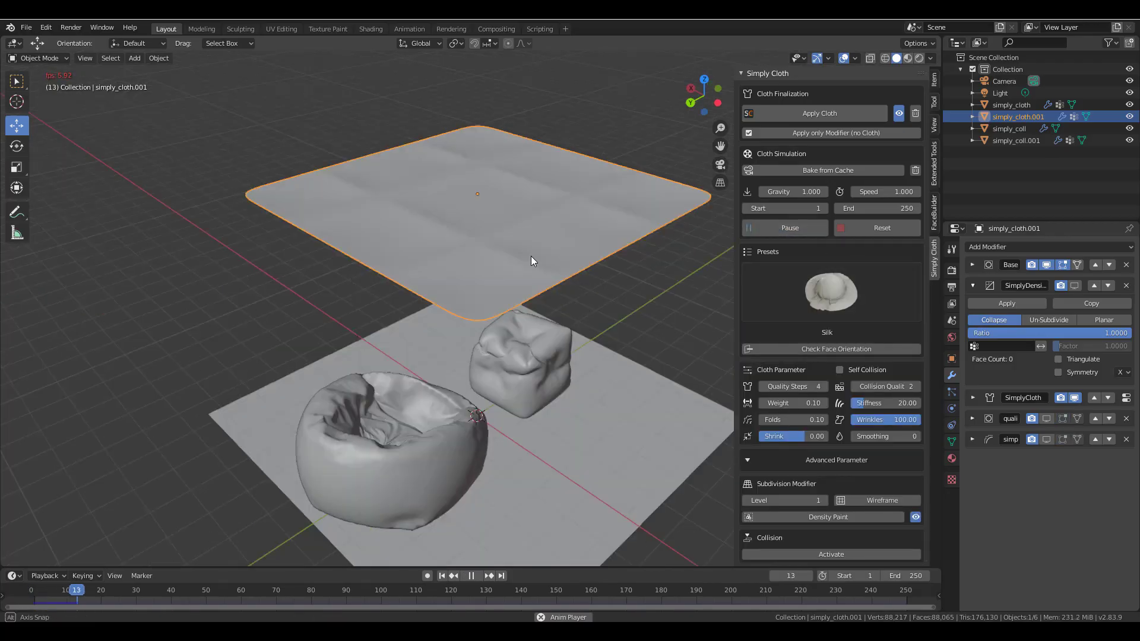
left_click(799, 228)
Switch to the Pressure preset and play until the quilt inflates, then stop.
left_click(822, 288)
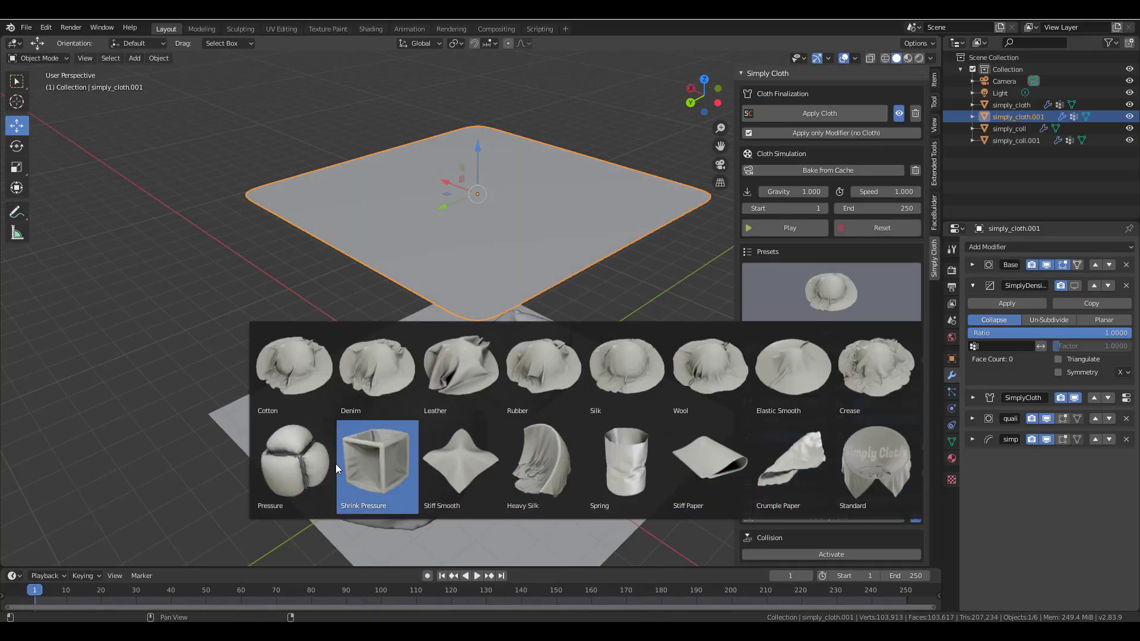
left_click(308, 468)
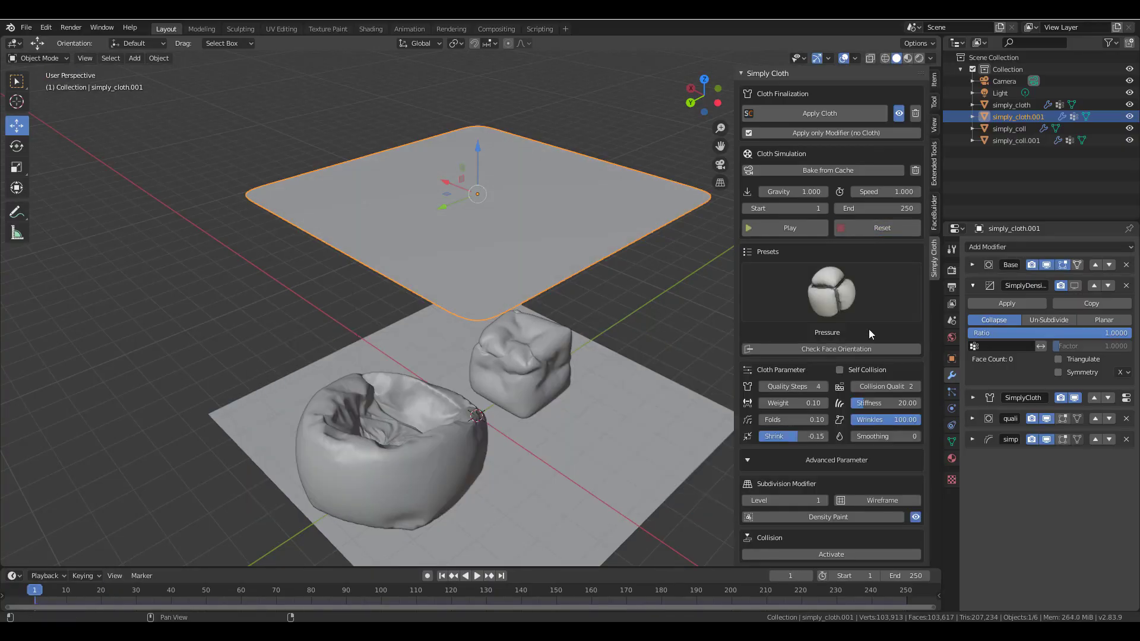
left_click(785, 229)
left_click(785, 230)
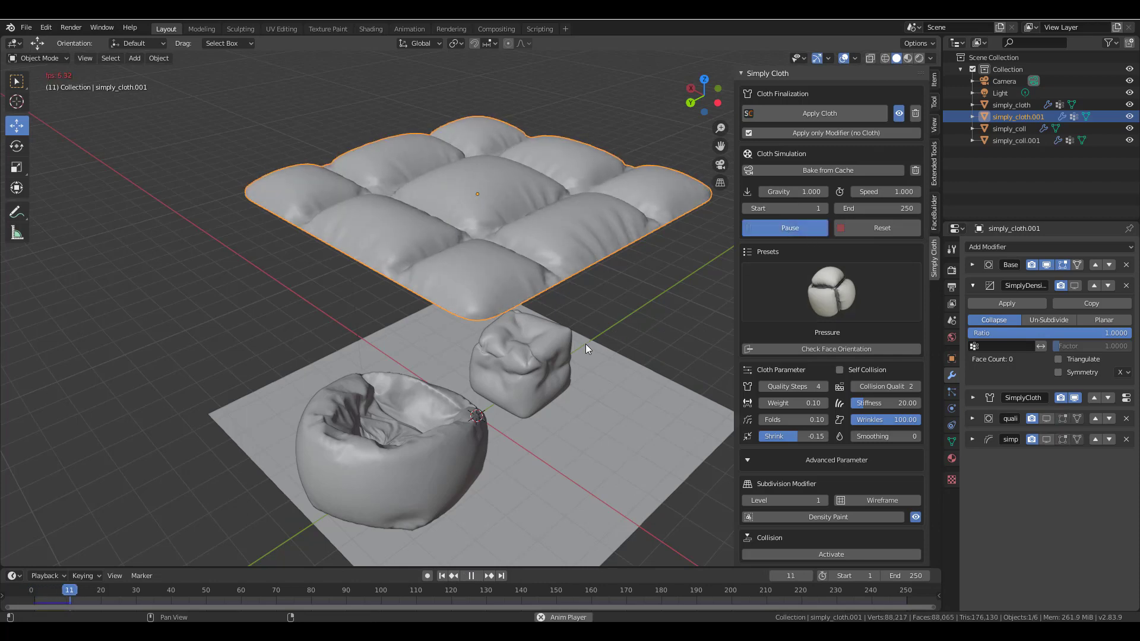
middle_click_drag(586, 344, 420, 343)
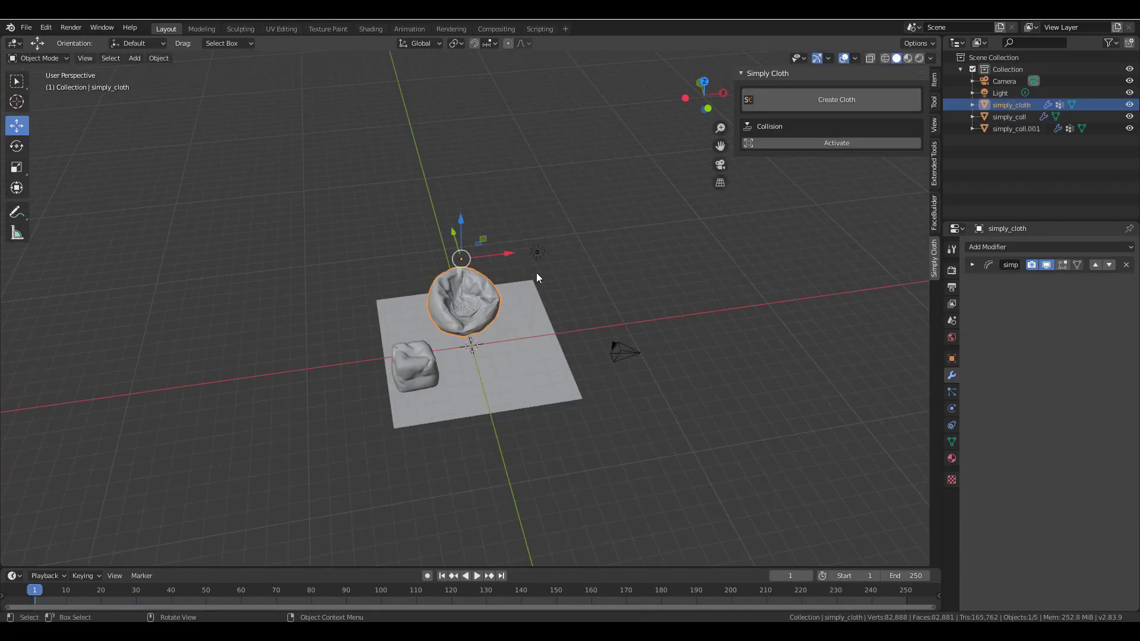
Add a cube and raise it above the floor.
middle_click_drag(536, 273, 550, 422)
key("shift+a")
mouse_move(564, 380)
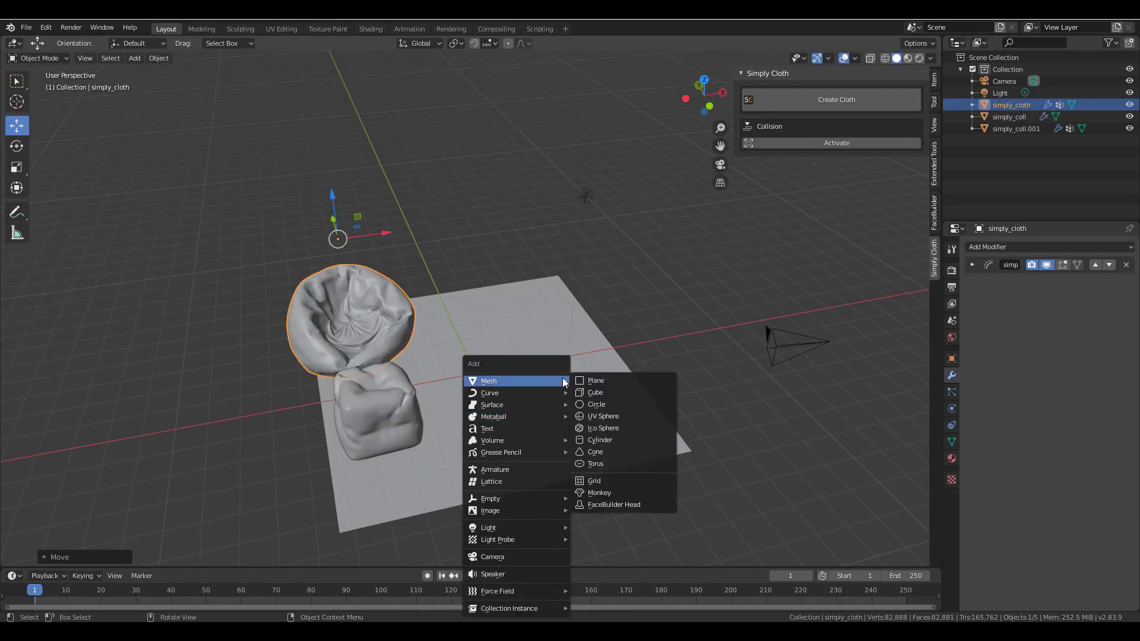
left_click(616, 394)
mouse_move(436, 367)
middle_mouse_down()
mouse_move(547, 373)
mouse_move(454, 353)
middle_mouse_up()
scroll(490, 371, "up", 3)
left_click_drag(490, 374, 490, 259)
middle_click_drag(515, 358, 571, 373)
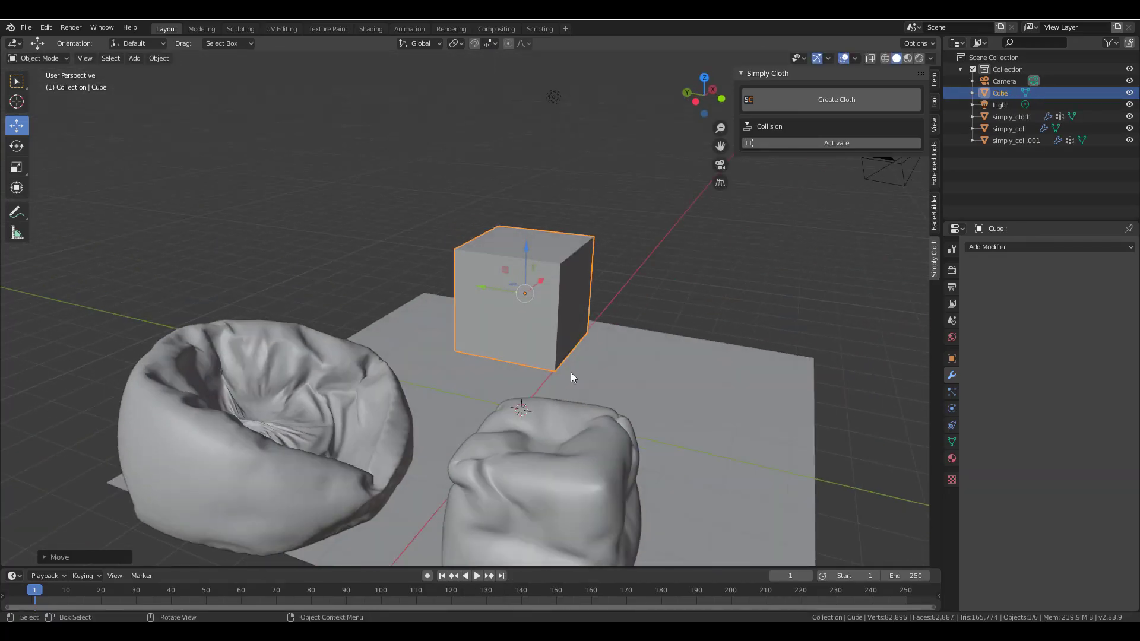
Stretch the cube along Y and widen it along X into a slab.
left_click(17, 167)
middle_click_drag(564, 297, 612, 319)
left_click_drag(486, 288, 302, 291)
middle_click_drag(585, 279, 472, 312)
left_click_drag(501, 325, 585, 328)
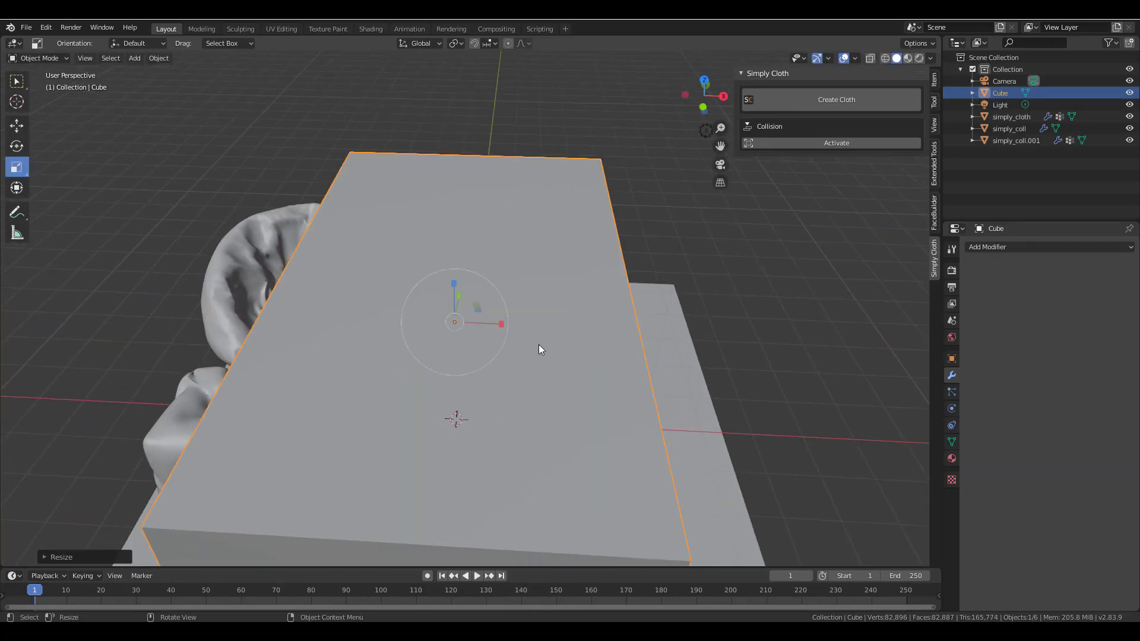
middle_click_drag(539, 344, 579, 291)
Move the slab beside the bean bag and lower it onto the floor plane.
left_click(17, 126)
middle_click_drag(449, 252, 404, 229)
left_click_drag(512, 301, 564, 301)
left_click_drag(519, 260, 520, 290)
middle_click_drag(534, 332, 573, 330)
left_click_drag(581, 322, 590, 321)
middle_click_drag(585, 333, 534, 297)
left_click_drag(523, 285, 522, 293)
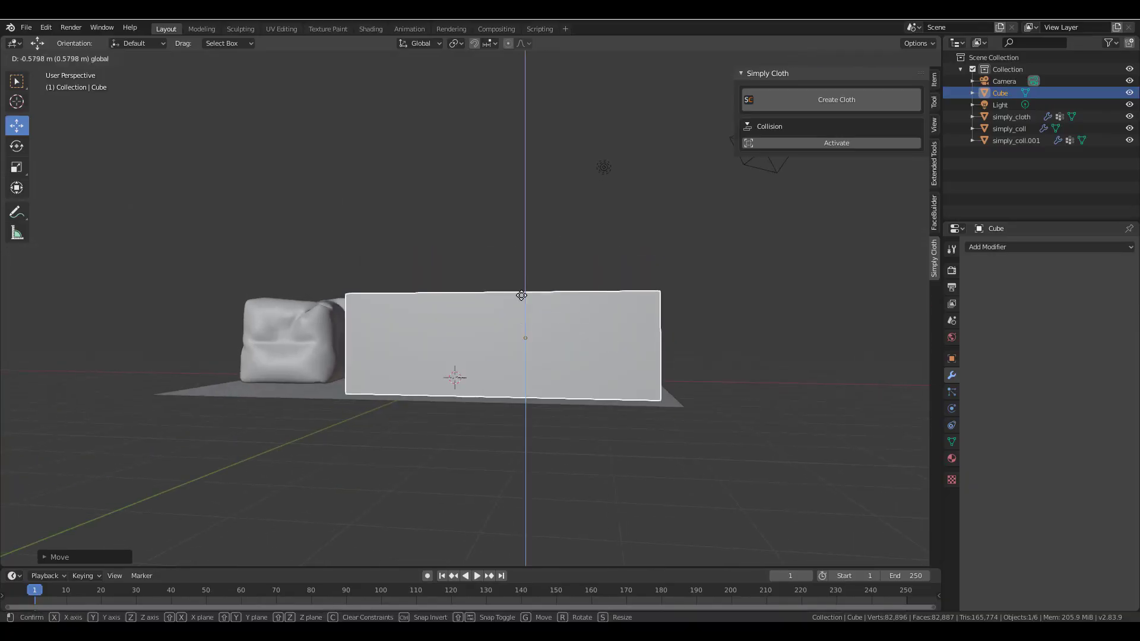
middle_click_drag(528, 318, 597, 351)
Make the slab a cloth with Subdivision Level 3, raise it, and let it puff into a mattress.
left_click(837, 100)
type("3")
key("Return")
left_click(883, 500)
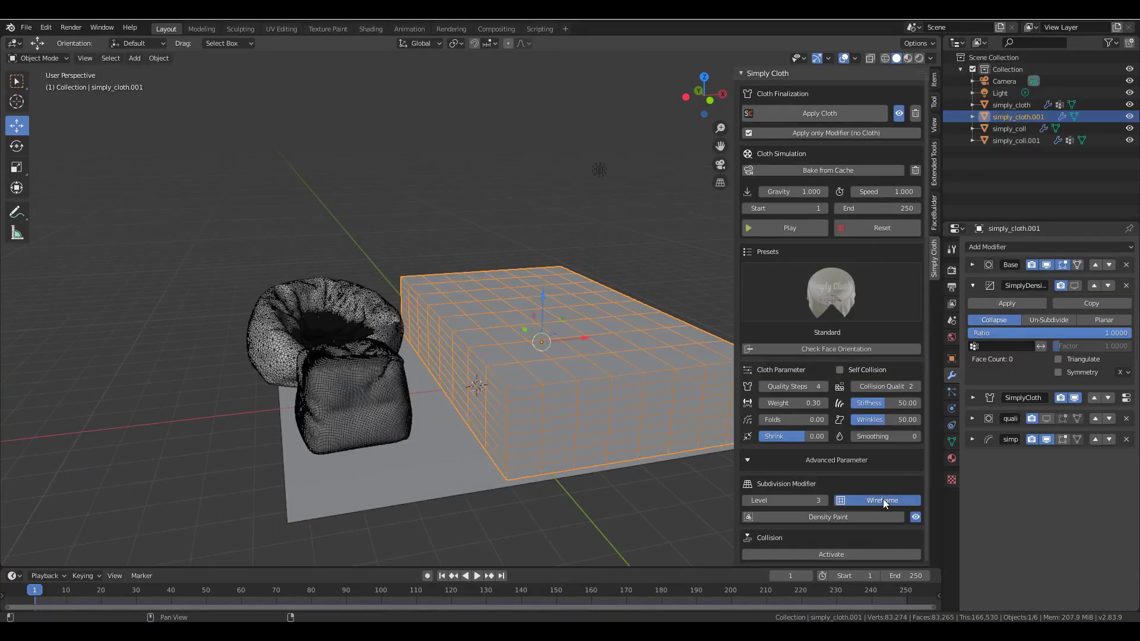
middle_click_drag(665, 357, 585, 318)
left_click_drag(532, 293, 532, 288)
left_click_drag(533, 288, 533, 285)
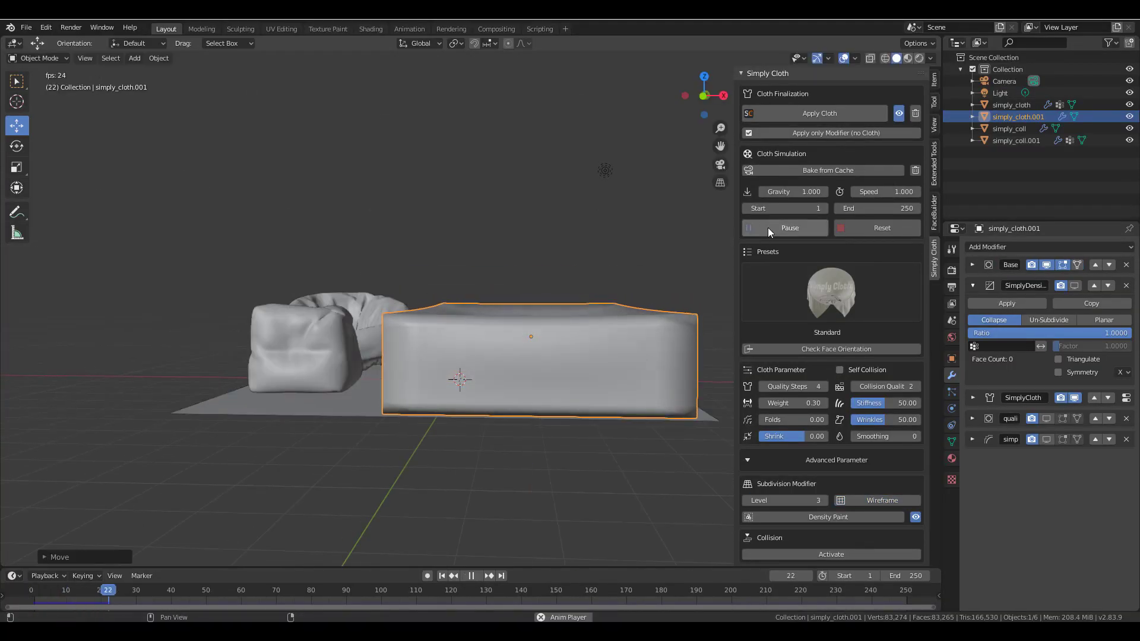
middle_click_drag(317, 373, 474, 393)
In wireframe view, select the pillow plane's end vertices and scale them flat.
key("z")
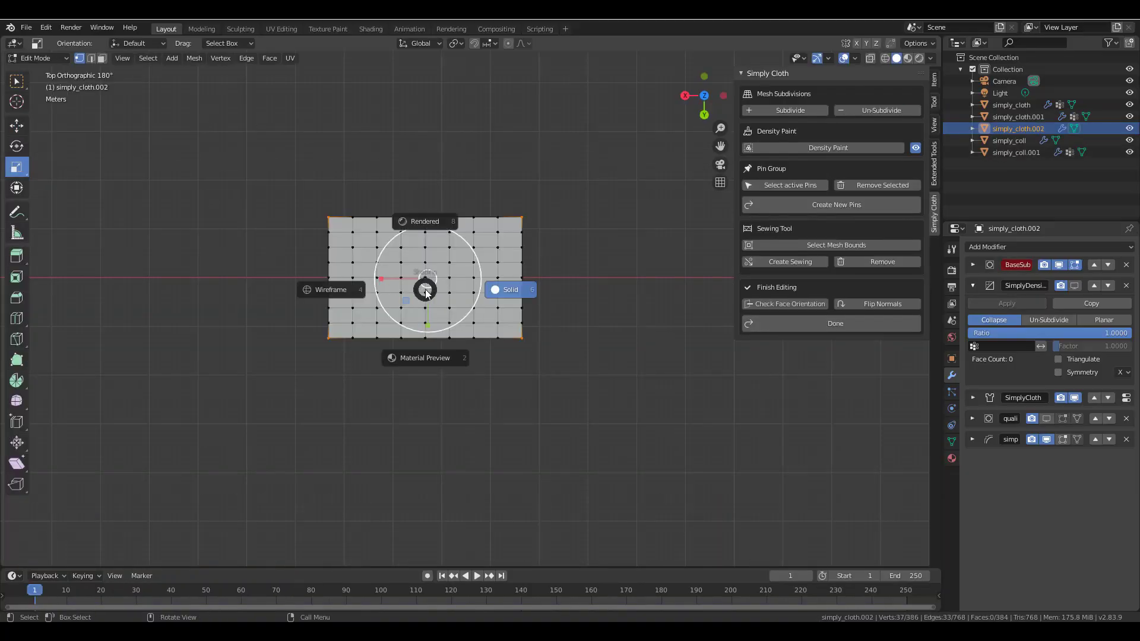
left_click(331, 289)
left_click_drag(299, 193, 349, 401)
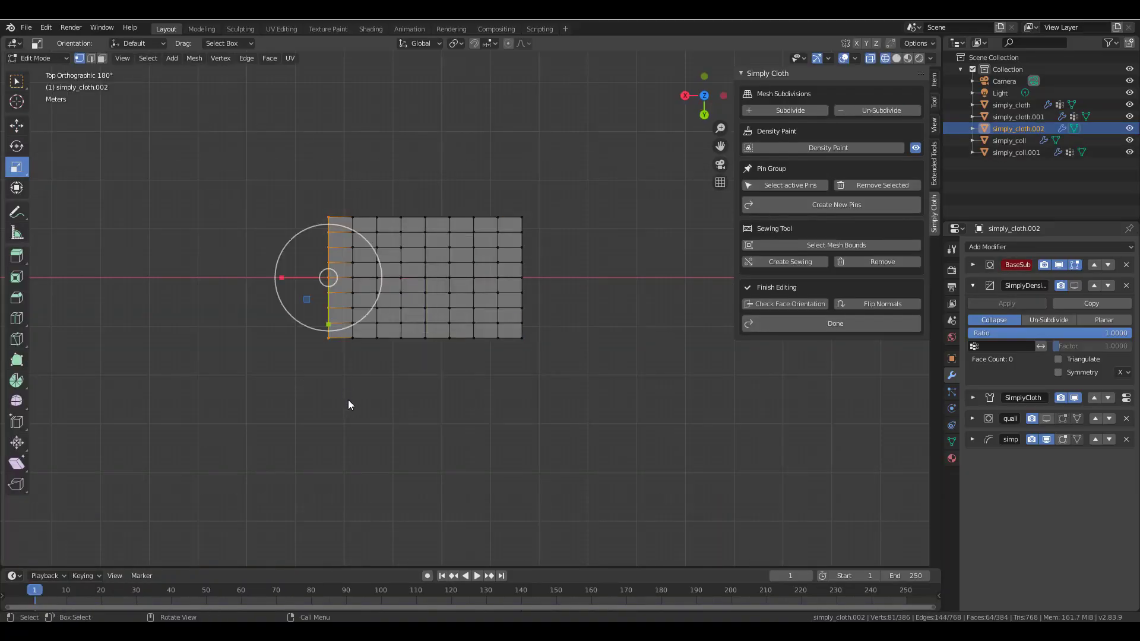
left_click_drag(496, 193, 565, 398, "shift")
middle_click_drag(587, 418, 707, 315)
left_click_drag(432, 304, 431, 346)
middle_click_drag(409, 439, 514, 438)
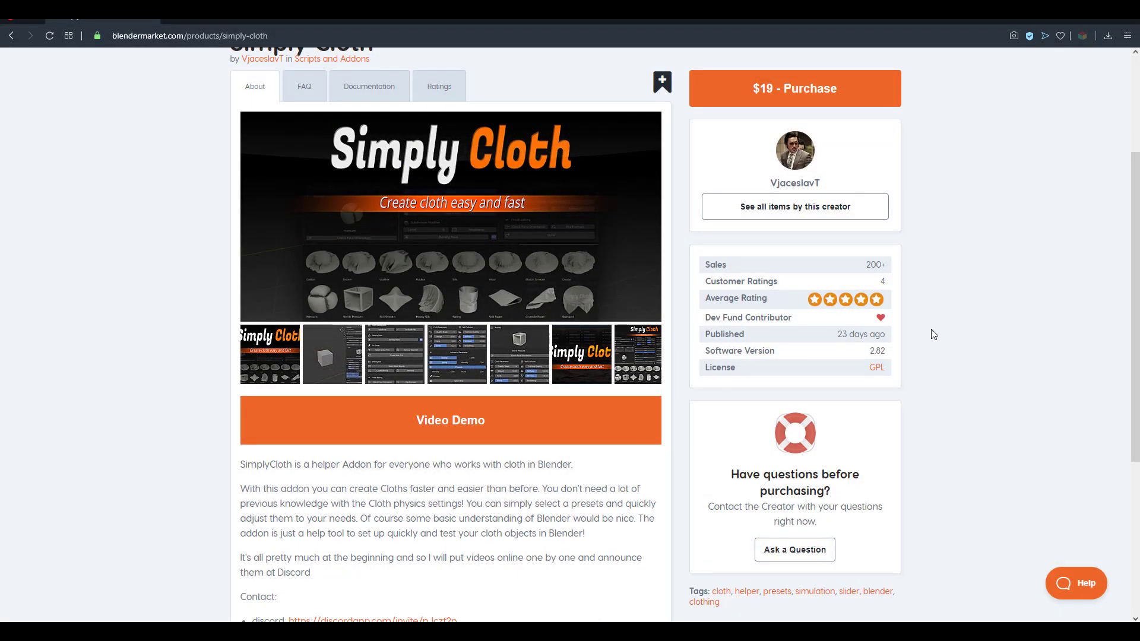
scroll(934, 335, "up", 2)
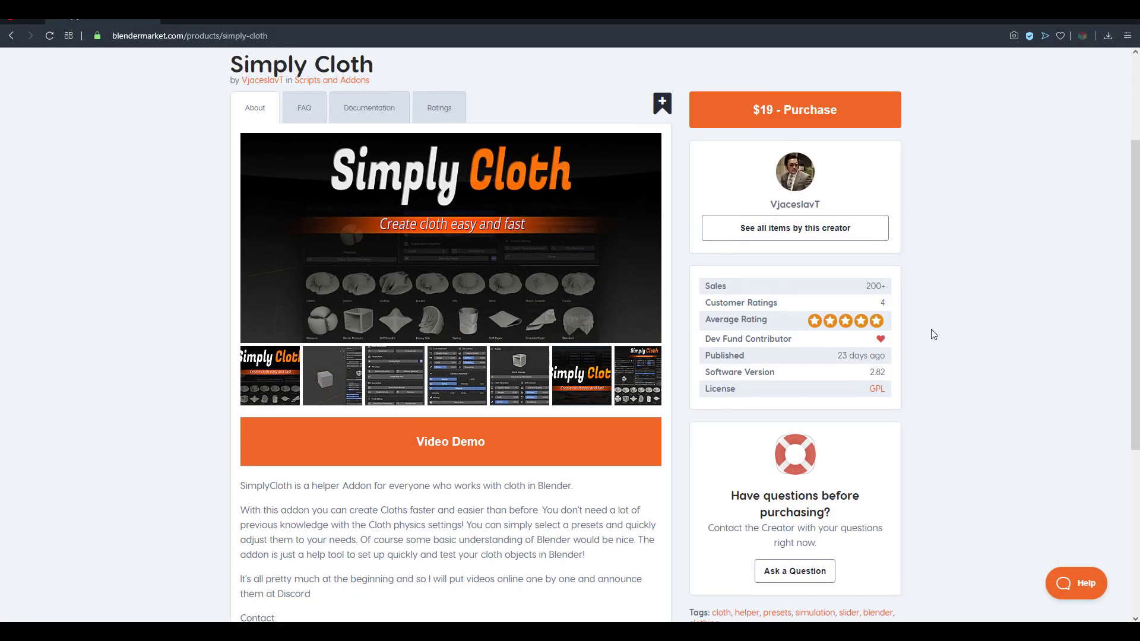
scroll(933, 334, "down", 5)
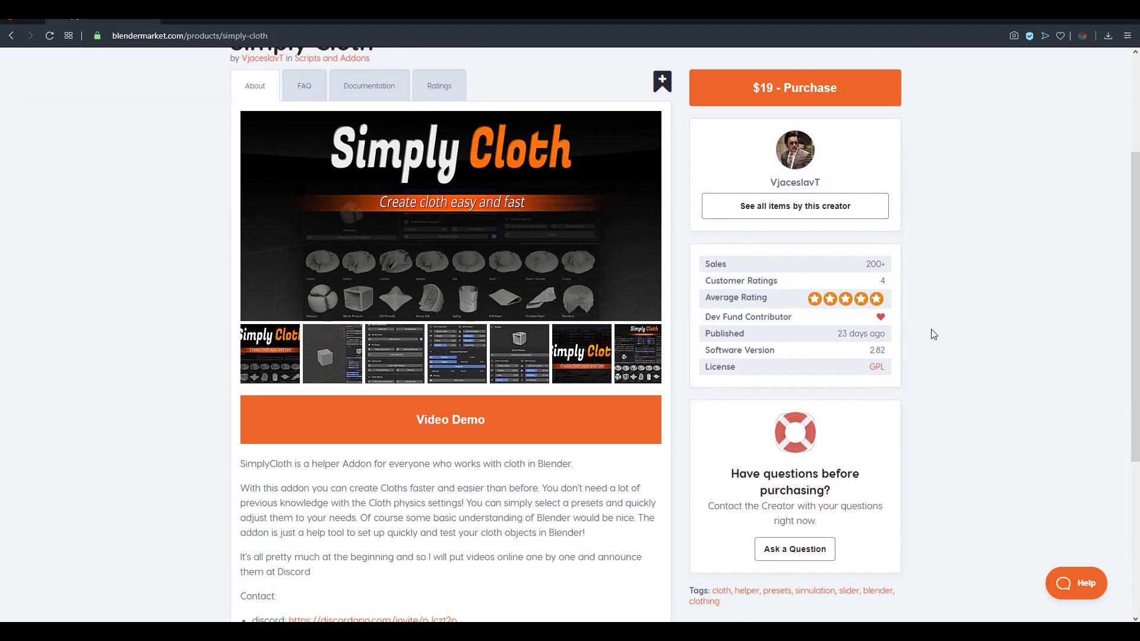
scroll(933, 335, "up", 5)
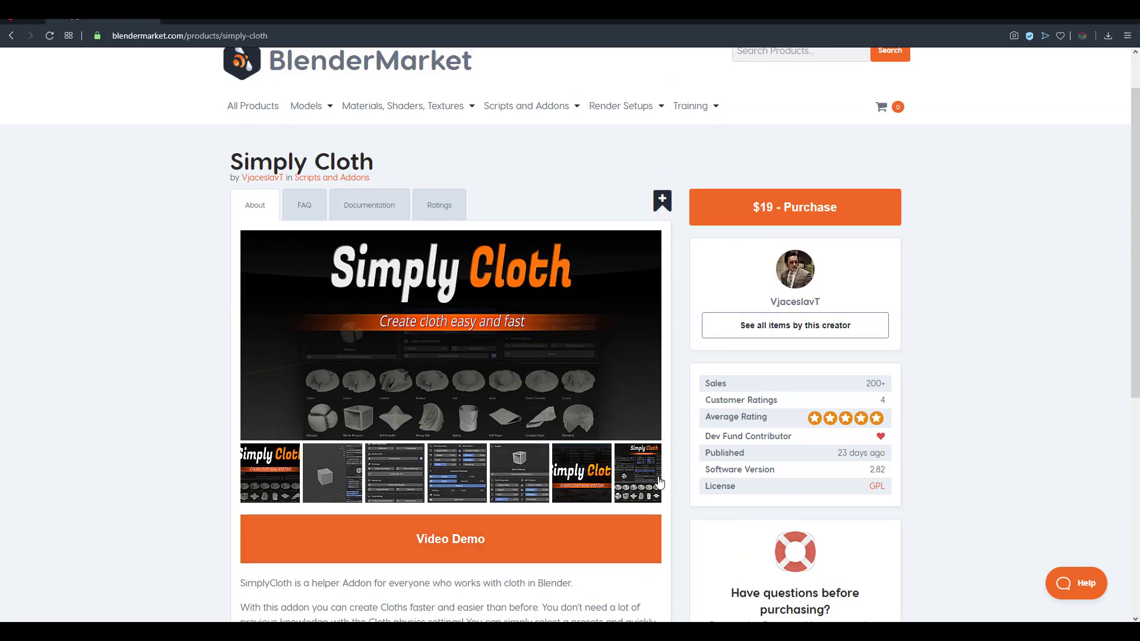
left_click(652, 479)
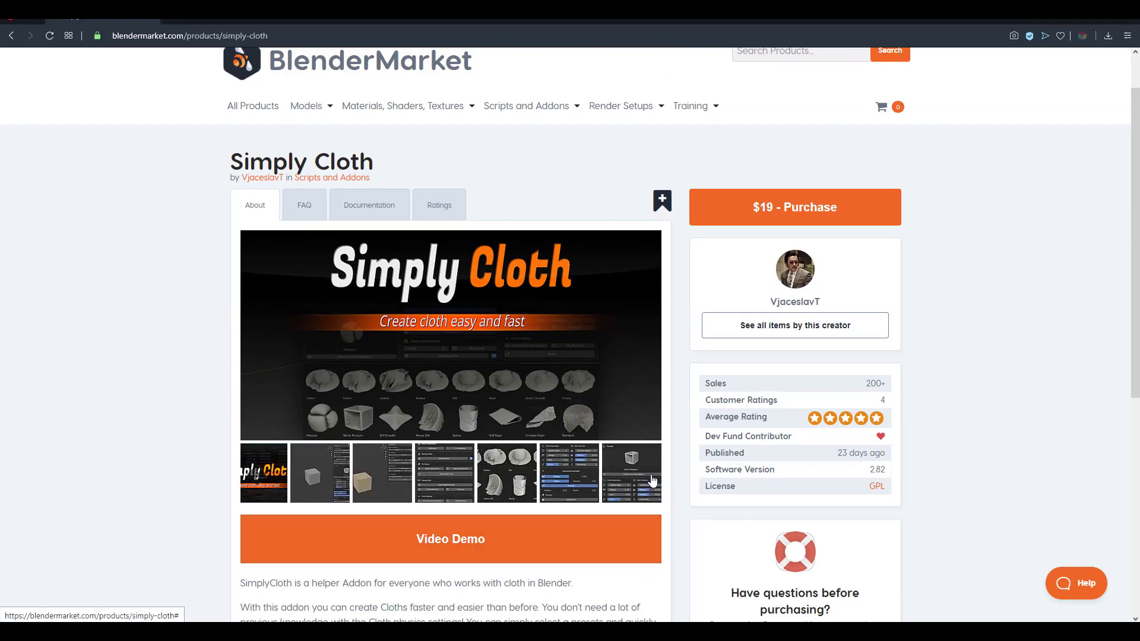
left_click(507, 475)
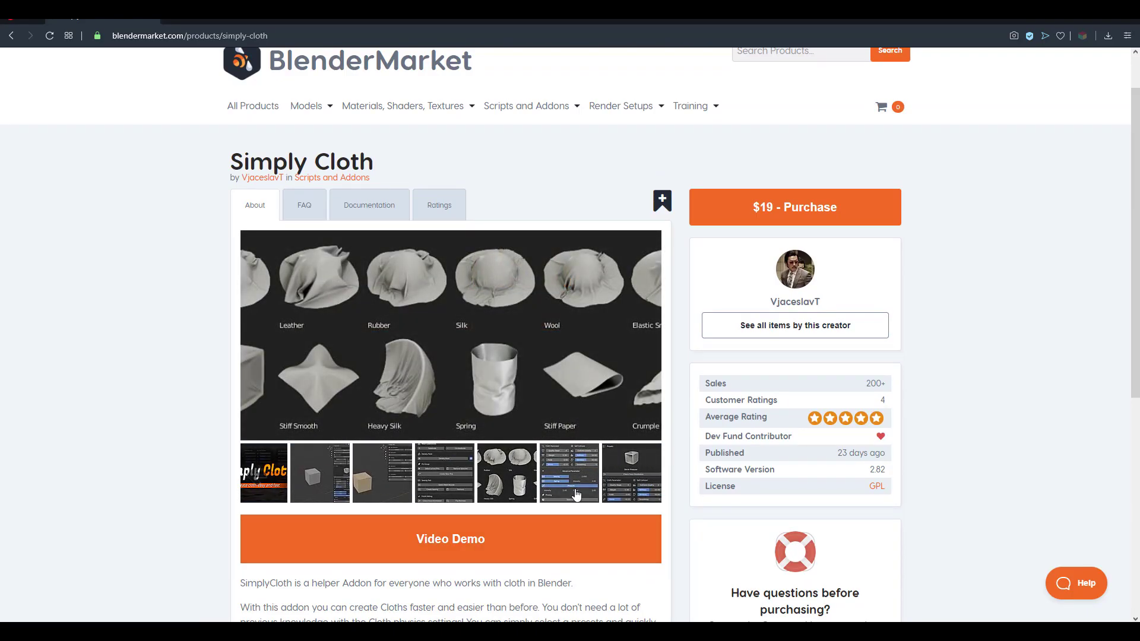
left_click(624, 490)
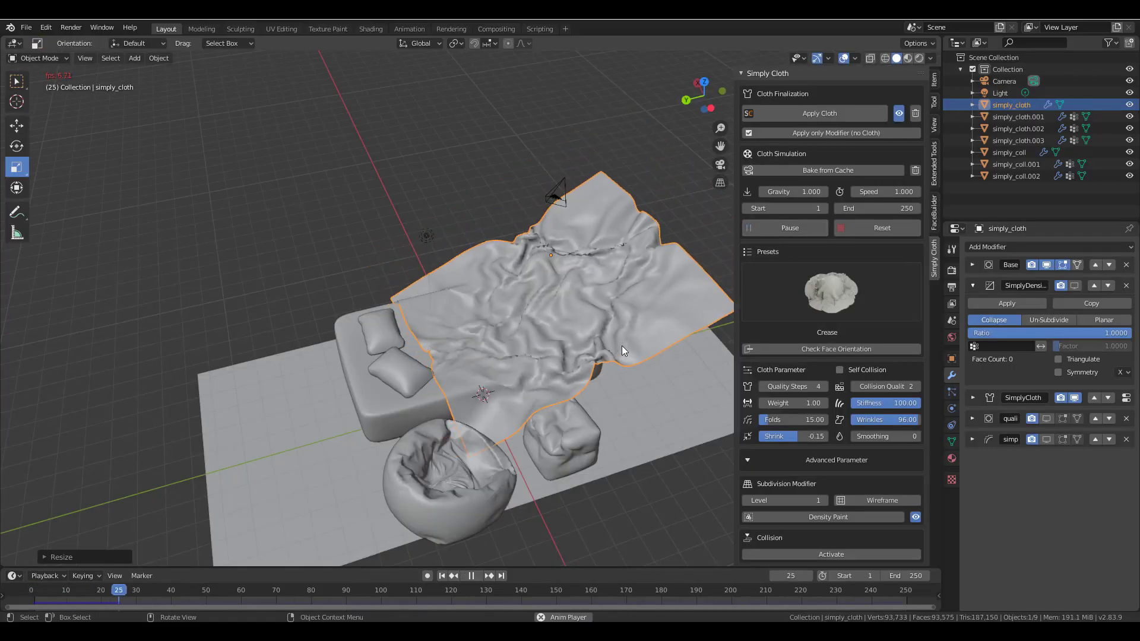
Stop playback, then select and scale the collision object under the blanket.
key("space")
middle_click_drag(622, 345, 511, 391)
left_click(458, 352)
key("s")
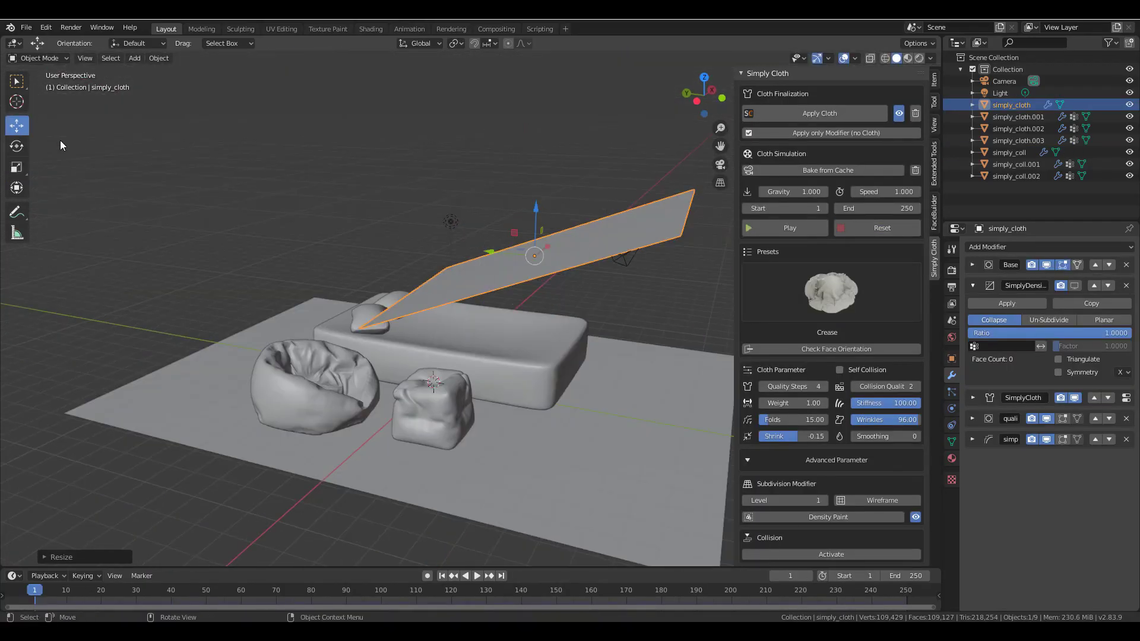
Play the blanket simulation, pause at frame 69, and Apply Cloth to keep the drape.
left_click(796, 228)
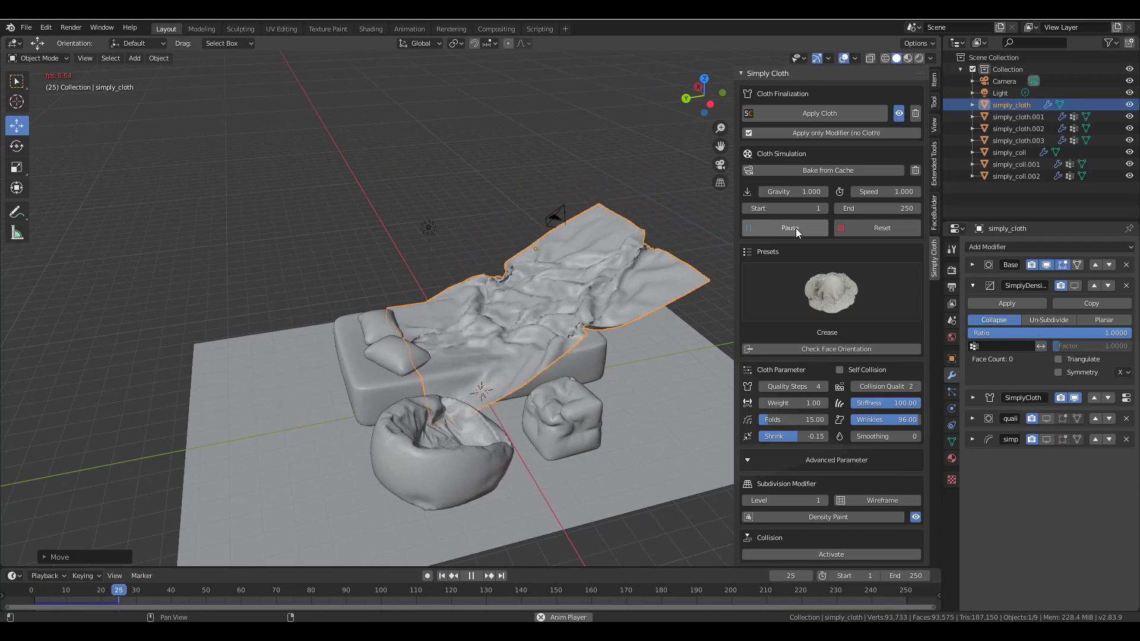
middle_click_drag(552, 333, 507, 373)
left_click(790, 228)
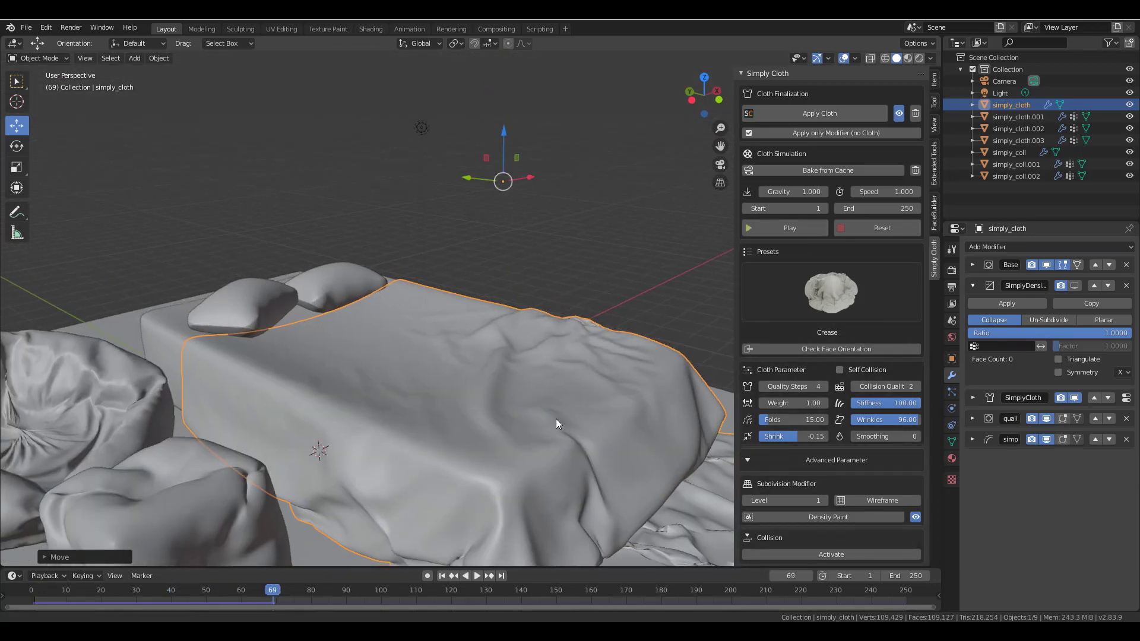
left_click(837, 115)
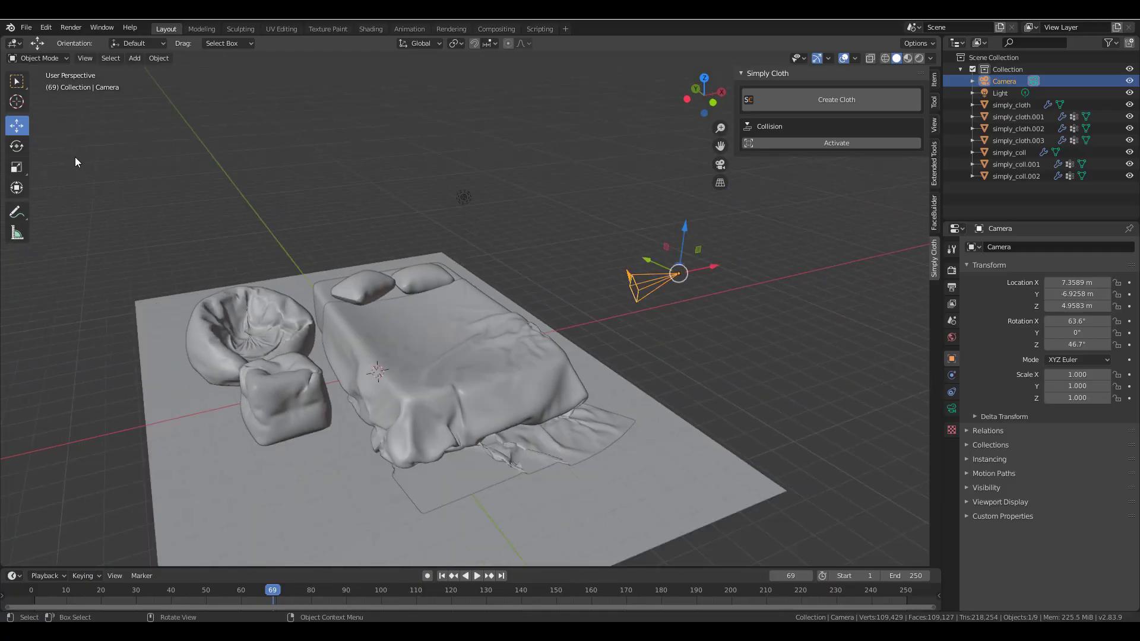
Add a new cube and move it along X and Y off the bed.
key("alt+a")
key("shift+a")
mouse_move(190, 174)
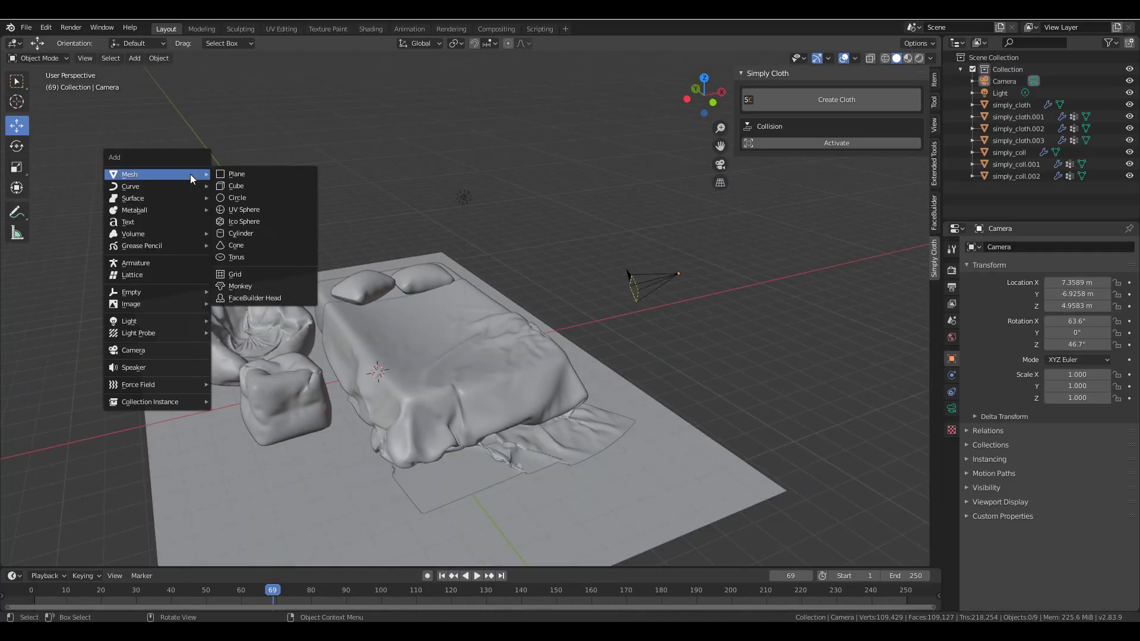
left_click(247, 187)
left_click_drag(419, 361, 769, 406)
middle_click_drag(641, 429, 500, 354)
Make the cube a subdivided Pressure cloth and play the simulation to inflate it.
left_click(859, 107)
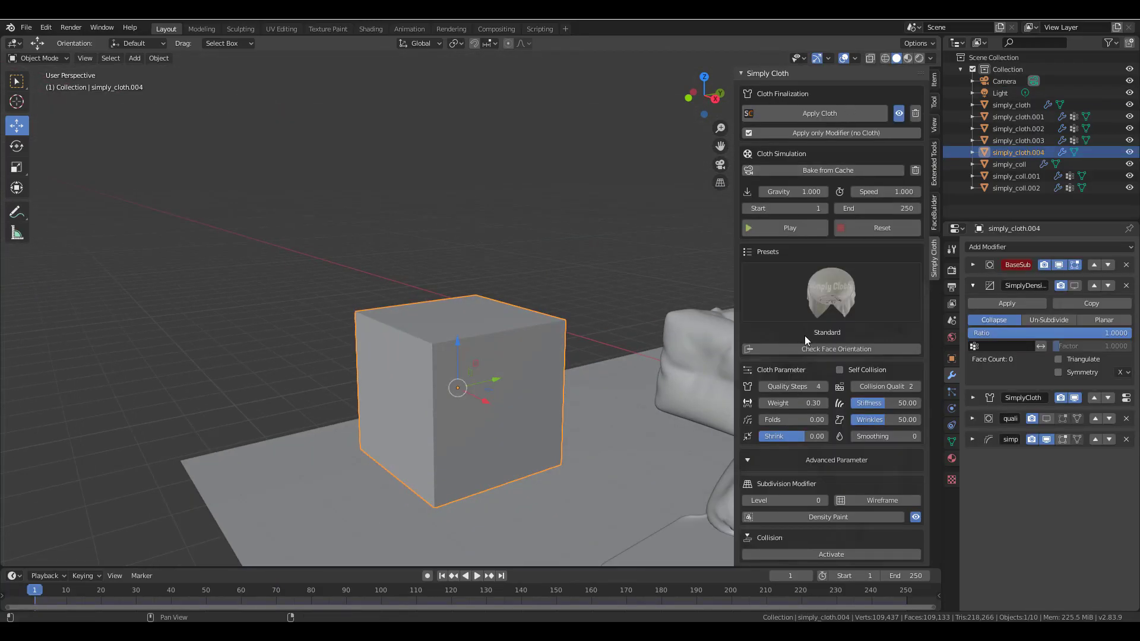
left_click(849, 172)
left_click(799, 111)
middle_click_drag(420, 337, 435, 328, "alt")
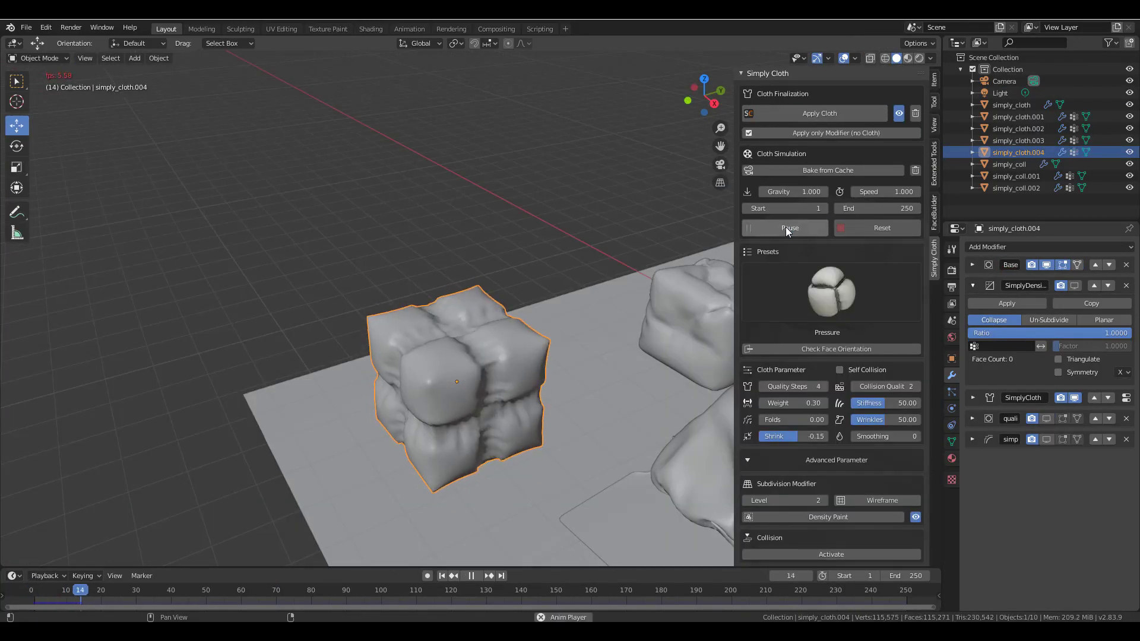
scroll(555, 369, "up", 5)
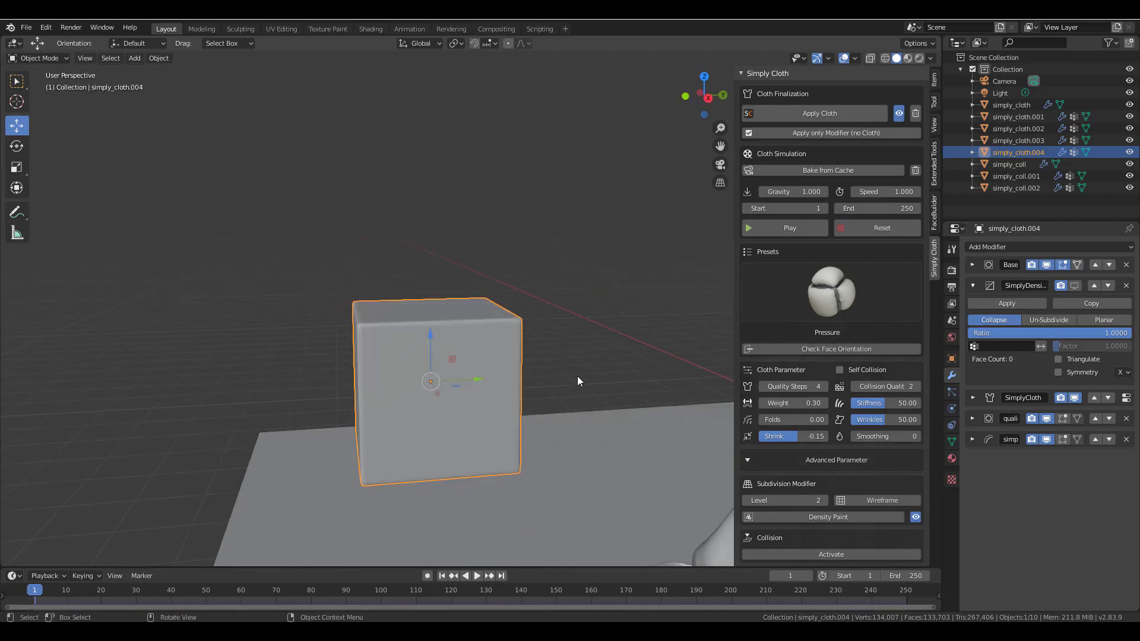
left_click(801, 231)
Apply the inflated cloth shape and move the puffy cube into place beside the bed.
left_click(789, 109)
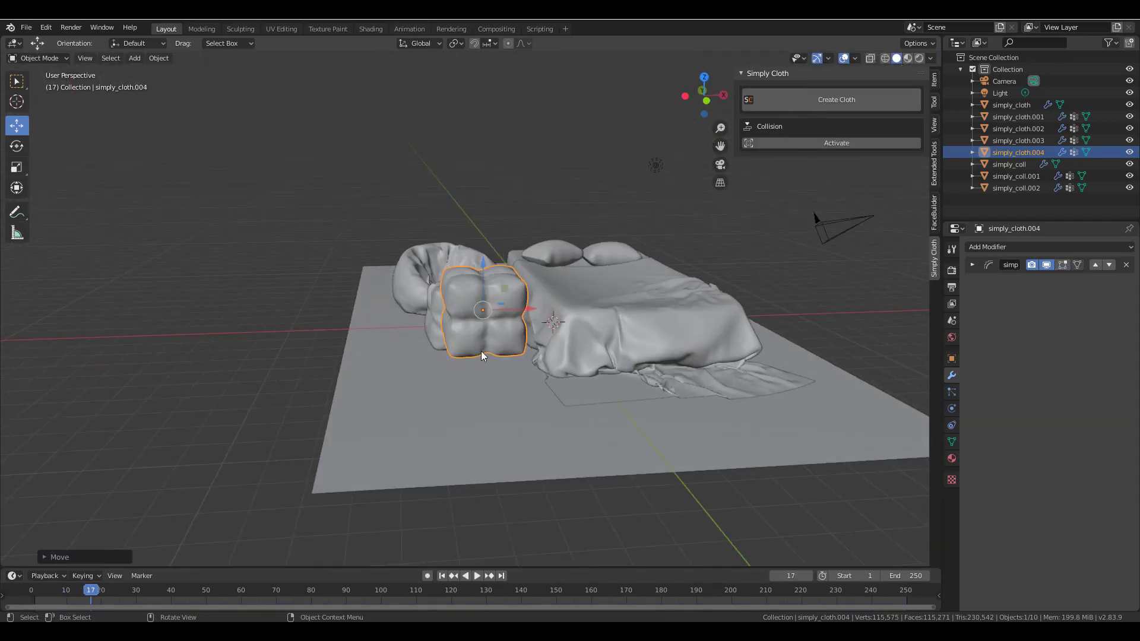
scroll(482, 356, "up", 2)
left_click_drag(508, 304, 526, 311)
left_click_drag(508, 267, 509, 317)
middle_click_drag(476, 380, 392, 341)
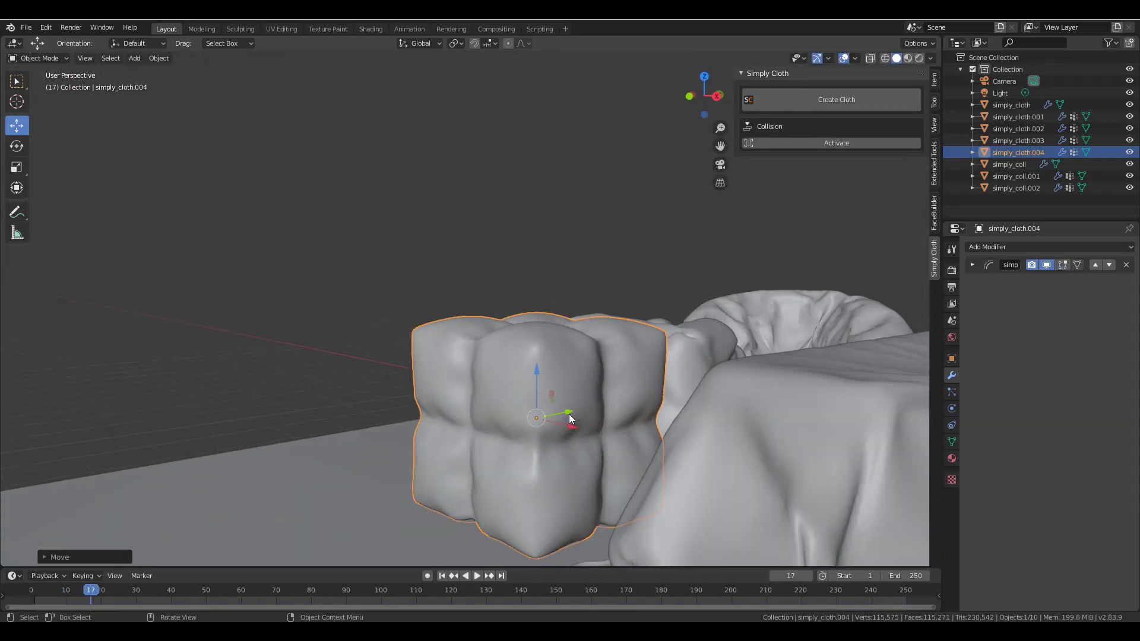
left_click_drag(568, 415, 502, 431)
Select objects simply_cloth through simply_coll.002 in the Outliner.
scroll(570, 416, "down", 6)
middle_click_drag(642, 410, 547, 476)
scroll(336, 369, "down", 4)
scroll(547, 475, "up", 4)
left_click(1012, 105)
left_click(1016, 186, "shift")
scroll(535, 350, "up", 4)
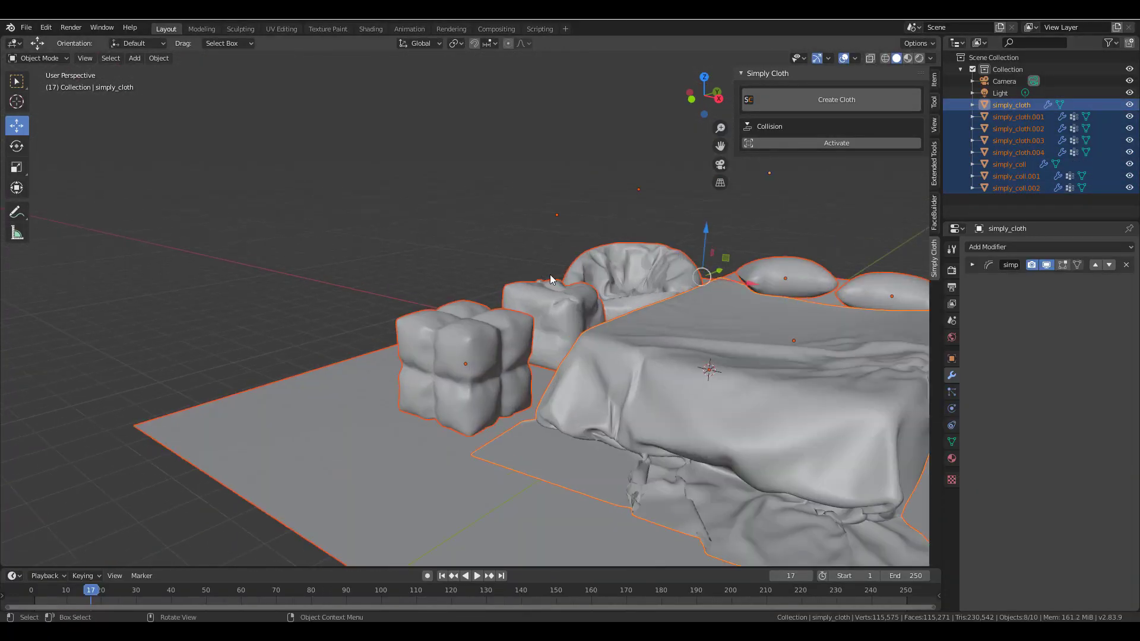